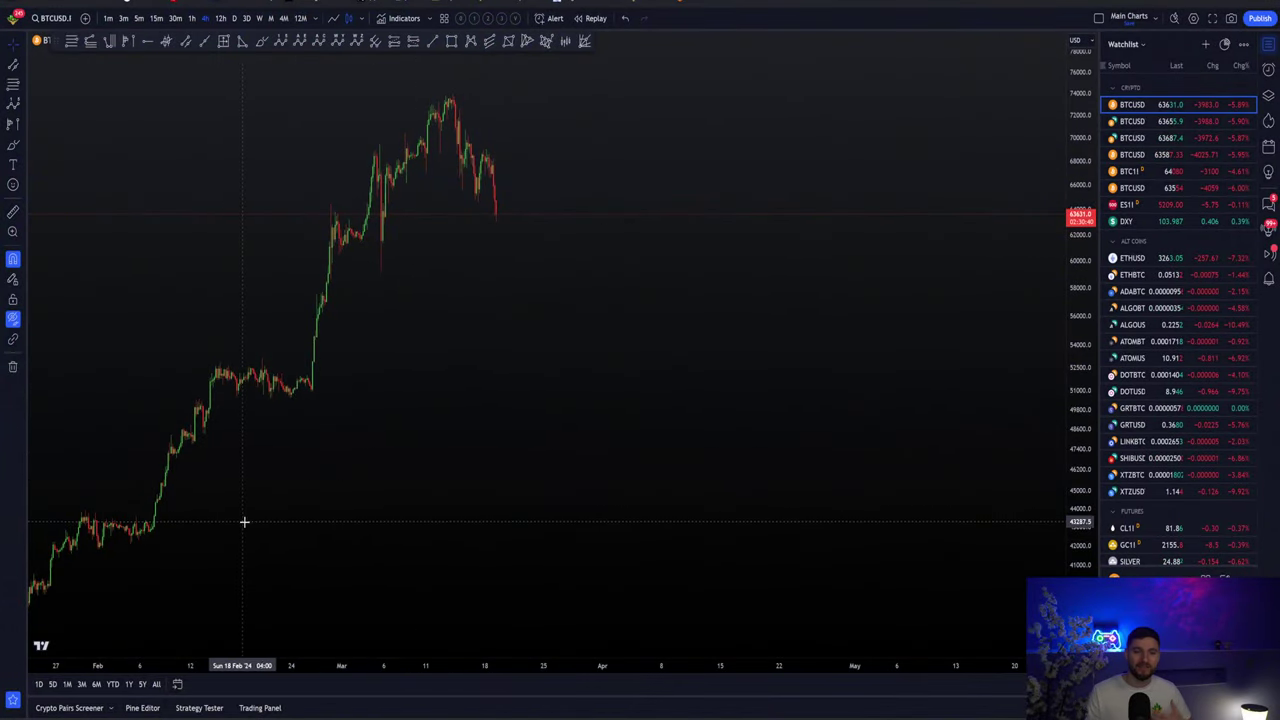
Zoom and pan the BTCUSD chart to centre the March 2024 candles with the range levels visible
scroll(363, 531, down, 5)
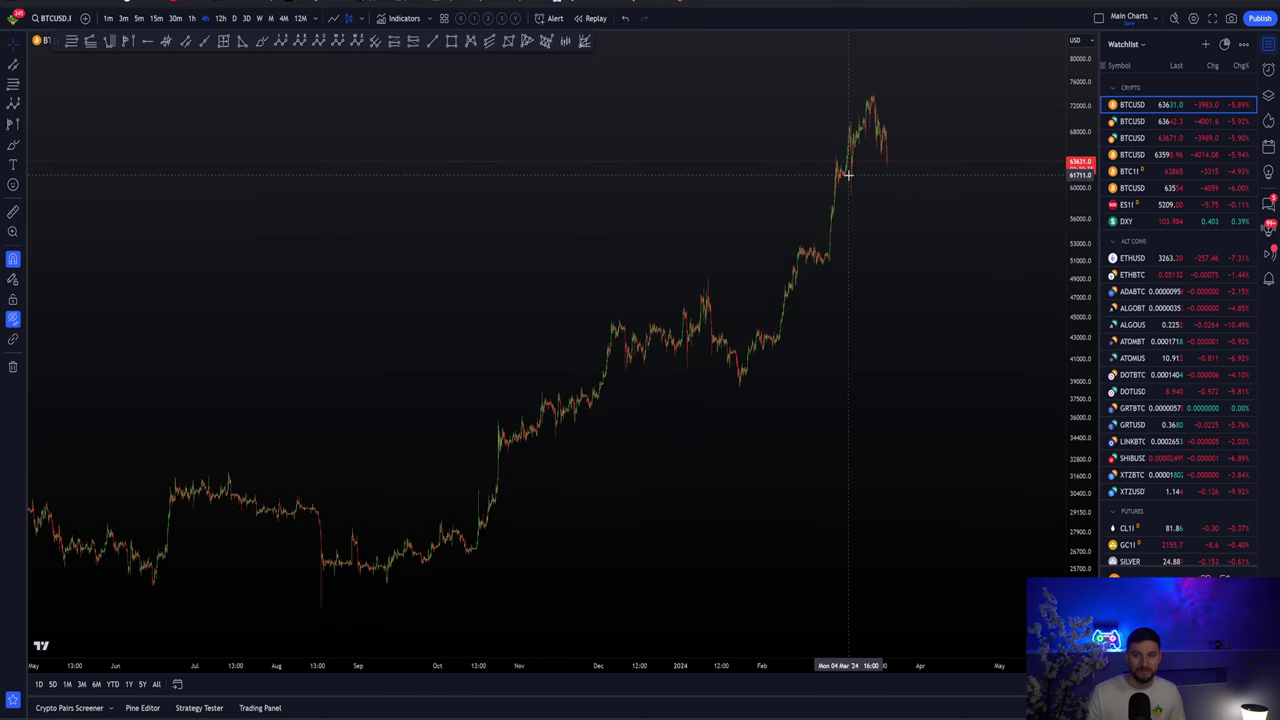
scroll(835, 208, up, 3)
scroll(835, 208, up, 1)
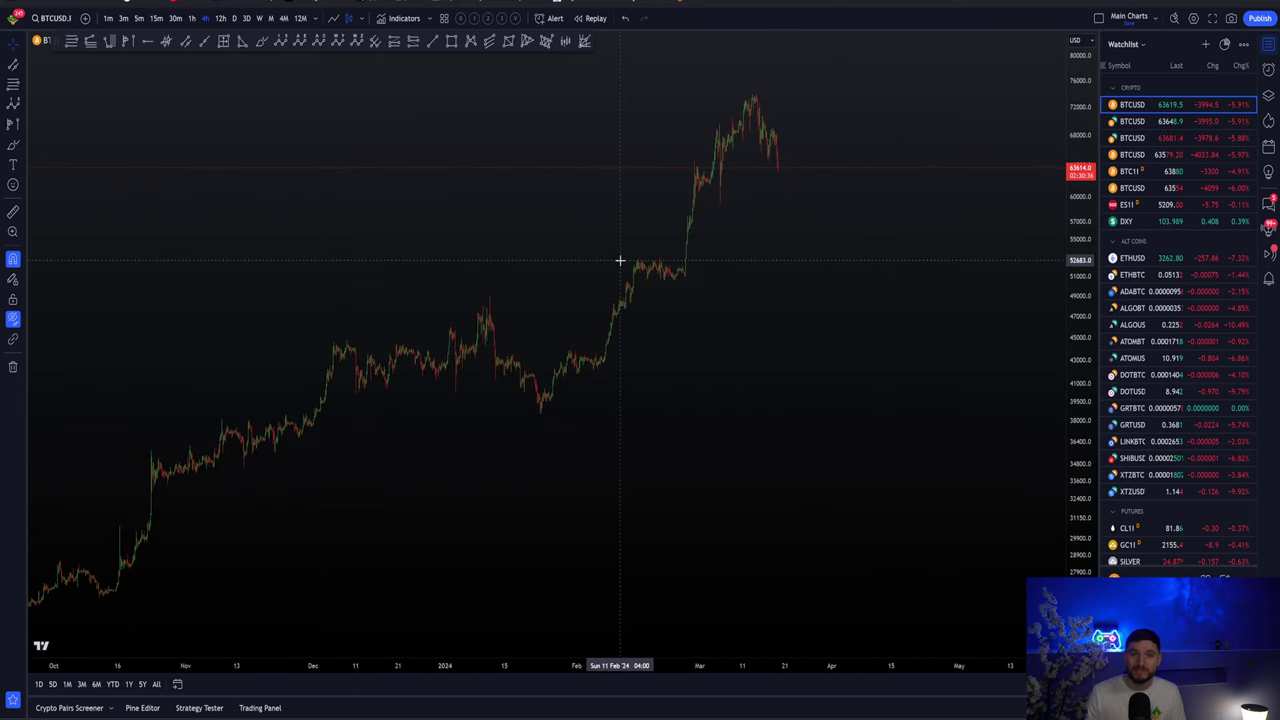
scroll(610, 299, up, 10)
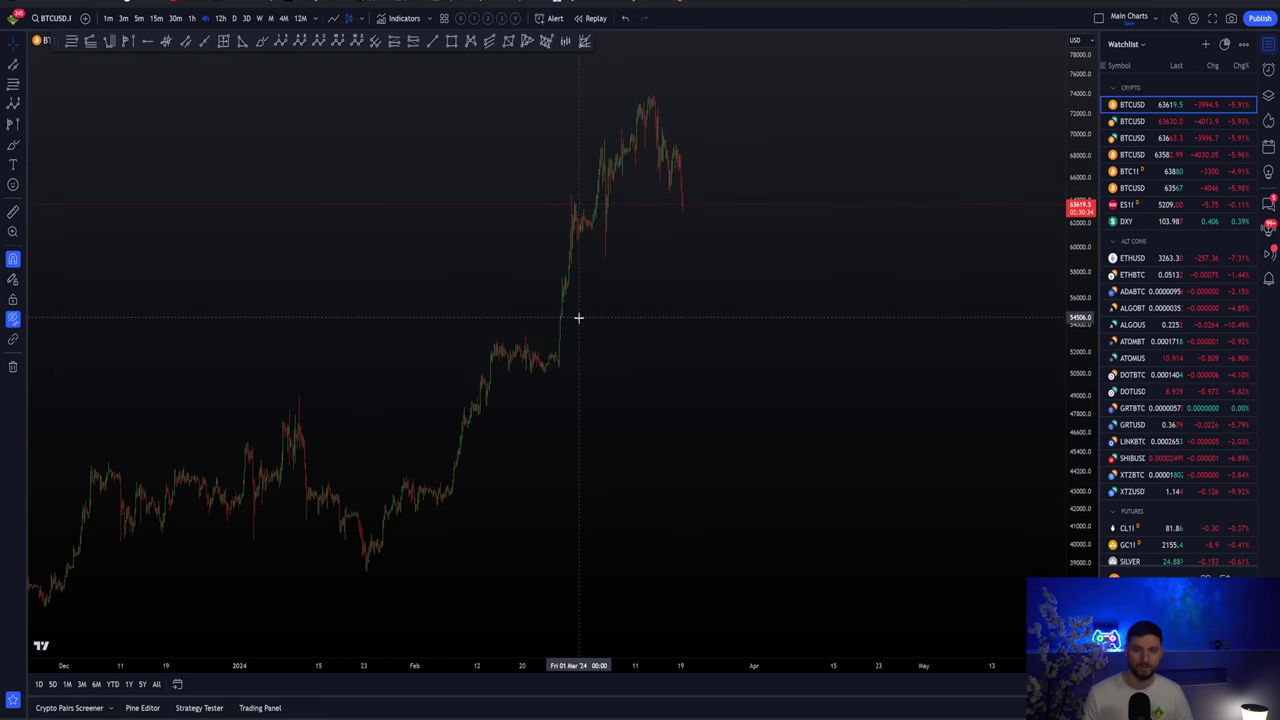
drag(434, 351, 797, 269)
scroll(789, 291, up, 5)
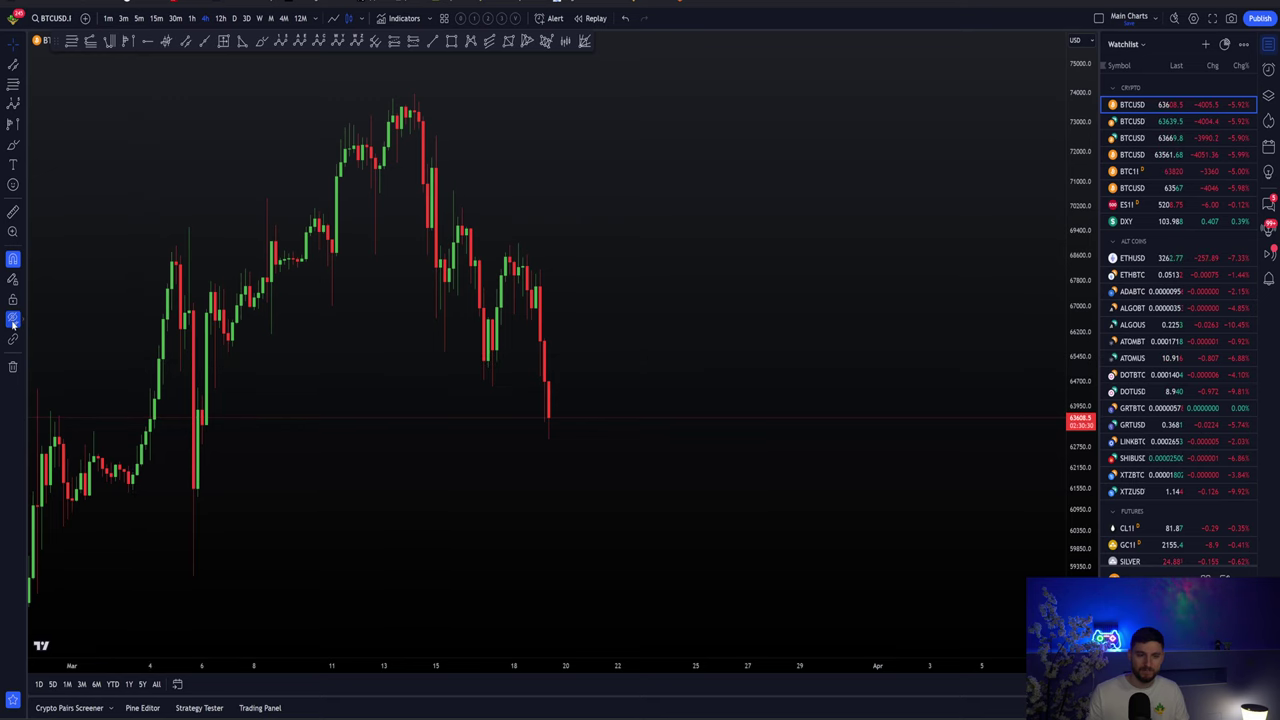
scroll(806, 351, down, 2)
drag(741, 353, 674, 363)
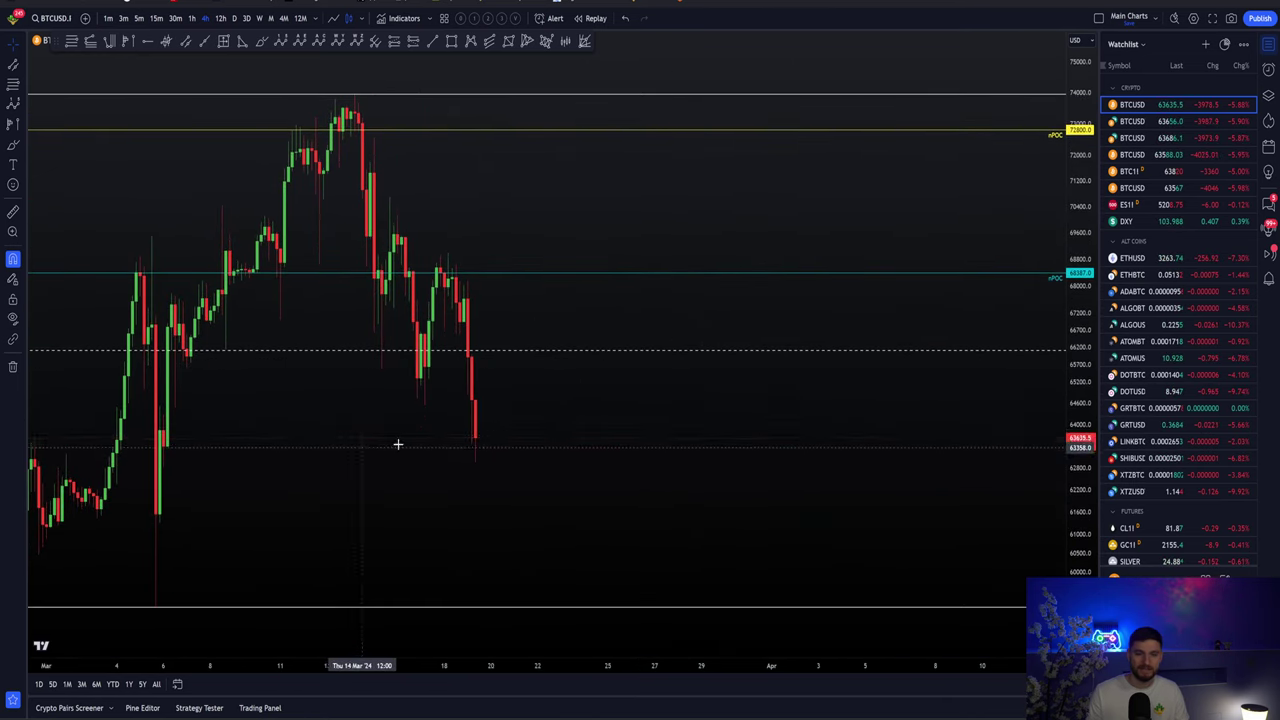
scroll(503, 443, up, 2)
drag(503, 443, 709, 385)
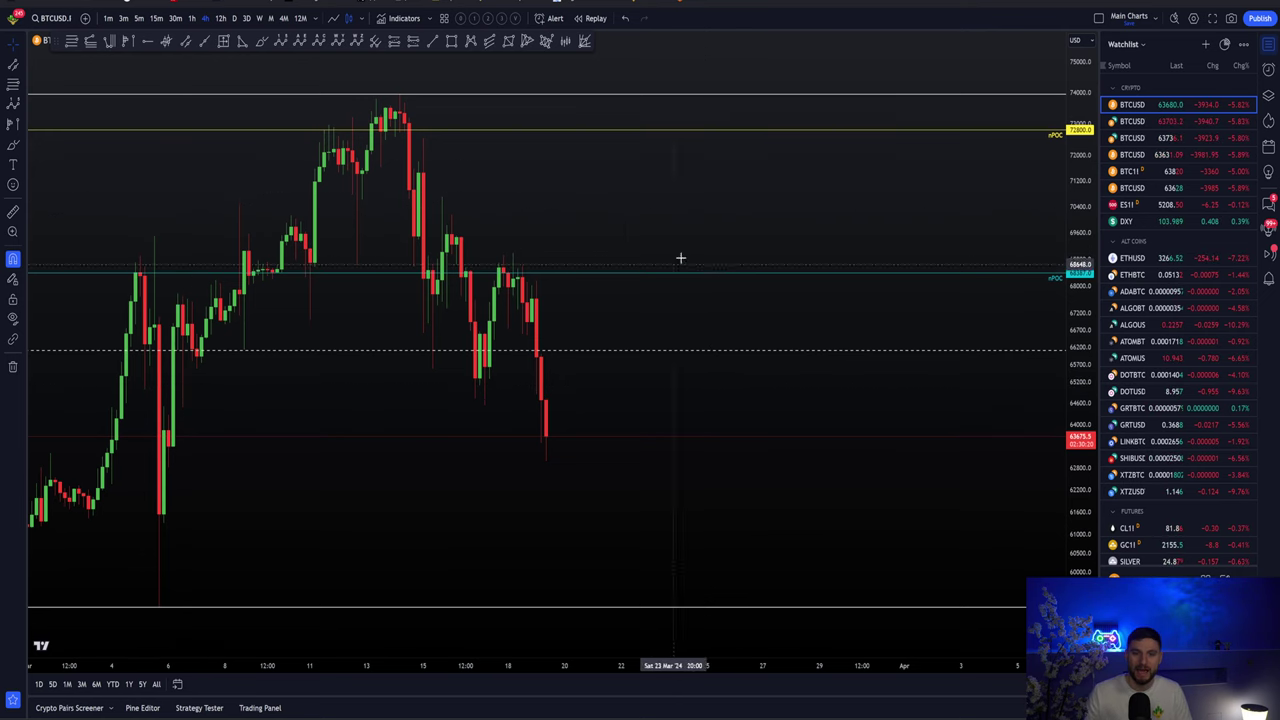
drag(731, 217, 743, 214)
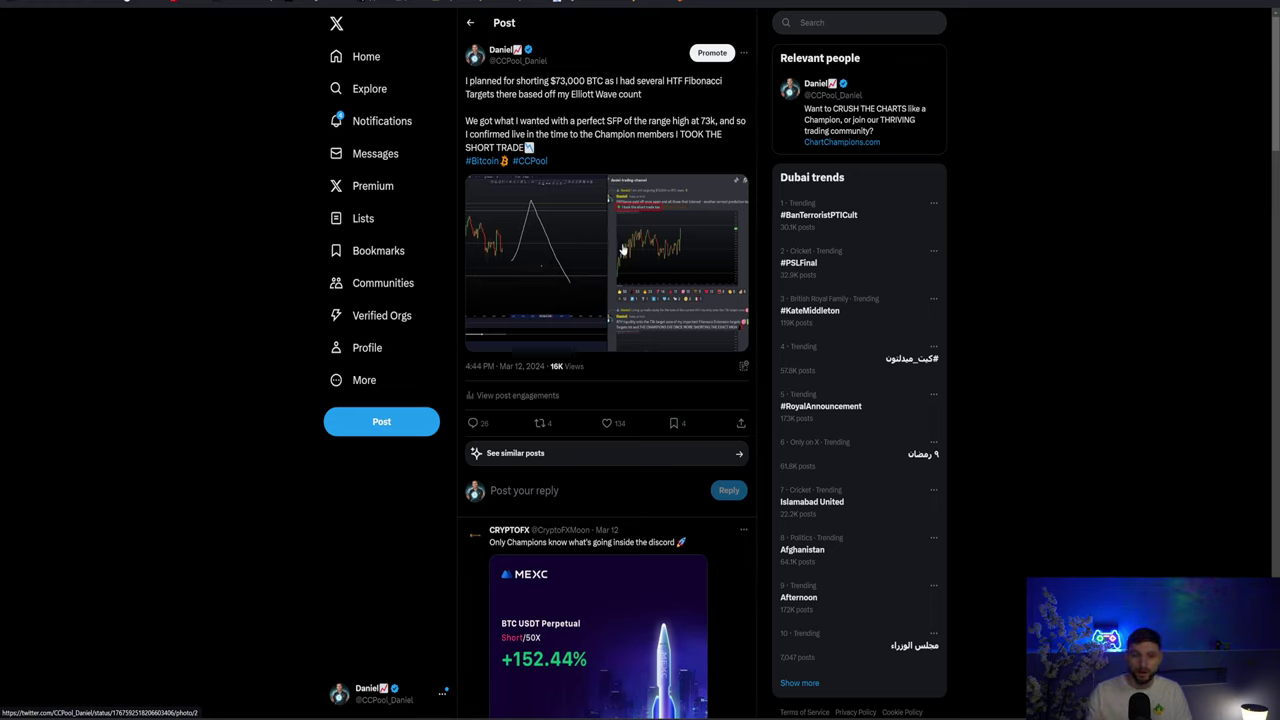
View the $73,000 short post's Discord screenshot full-size, compare it with the BTCUSD chart, then close it
click(626, 250)
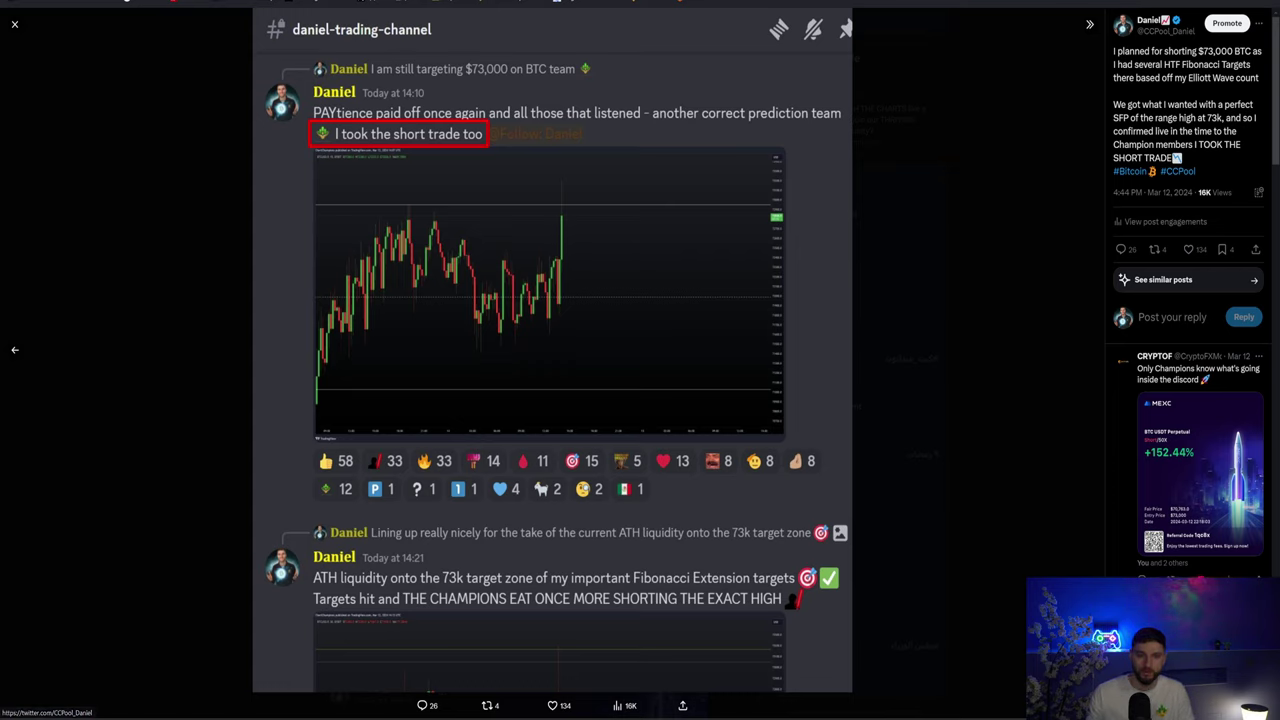
key(alt+Tab)
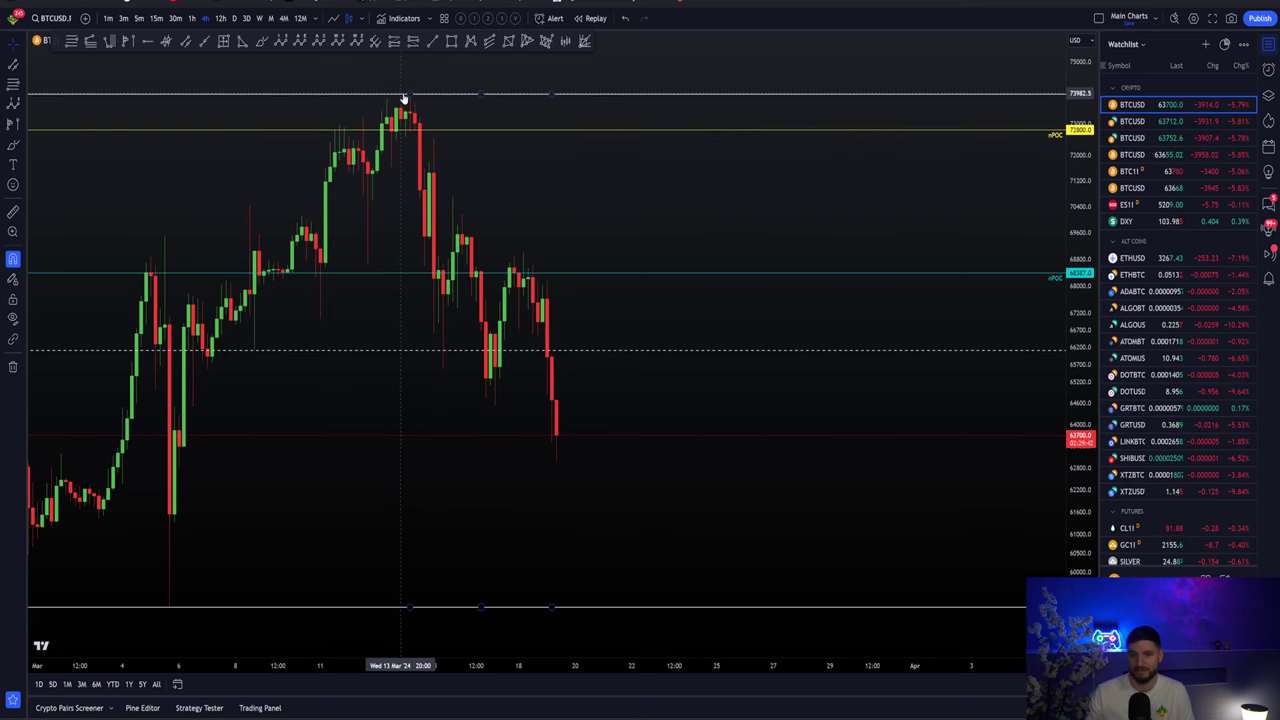
key(alt+Tab)
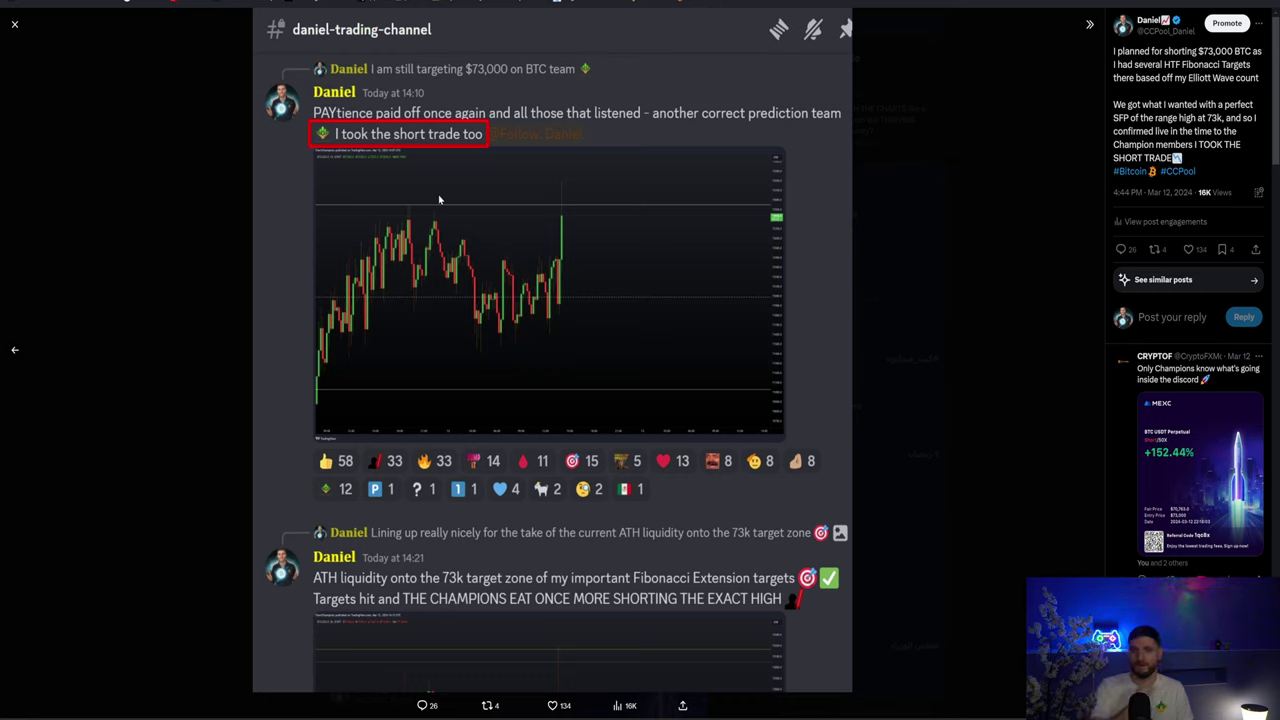
click(297, 275)
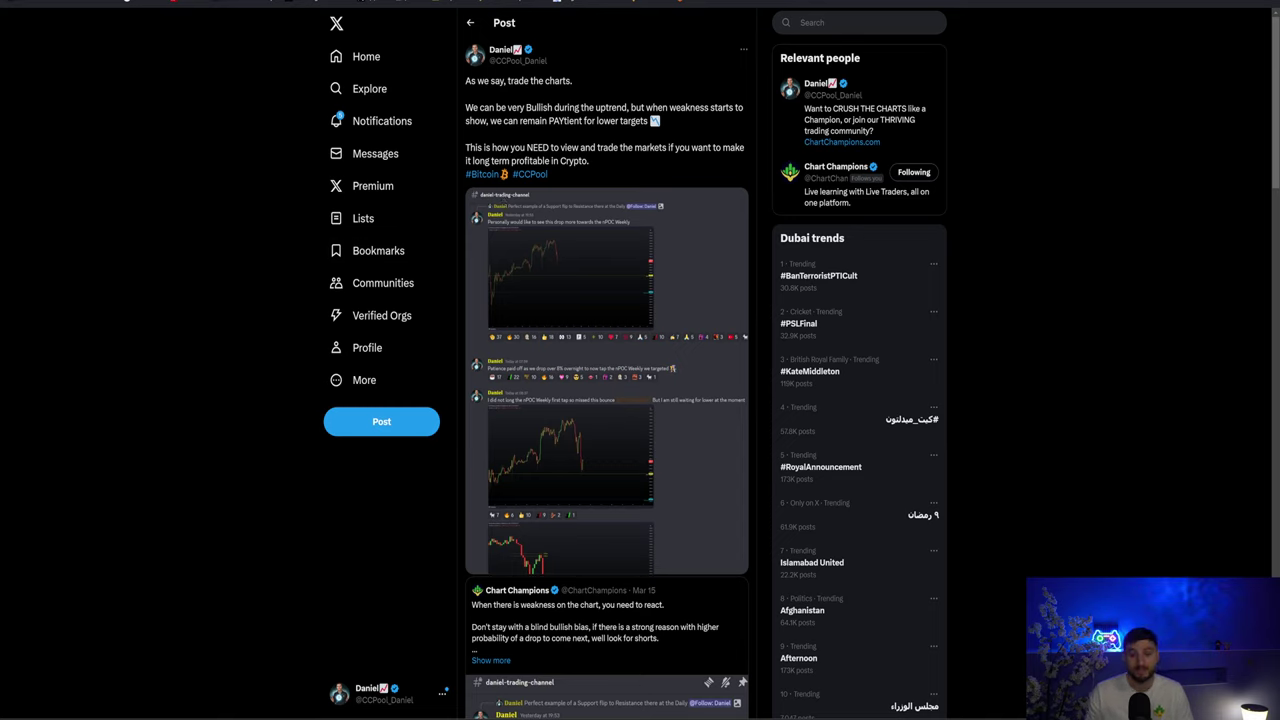
Highlight the post's phrases on bullish uptrends, weakness showing, PAYtient for lower targets, and viewing markets
drag(552, 103, 580, 108)
click(593, 108)
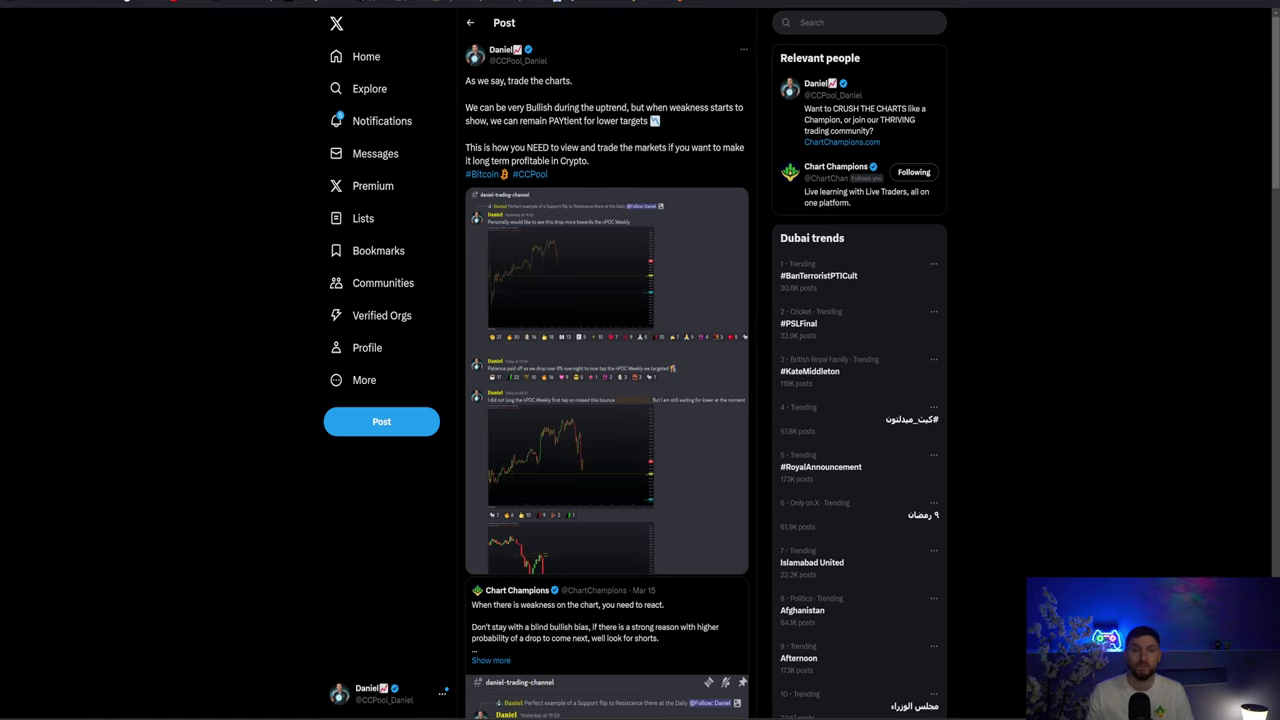
drag(630, 107, 516, 121)
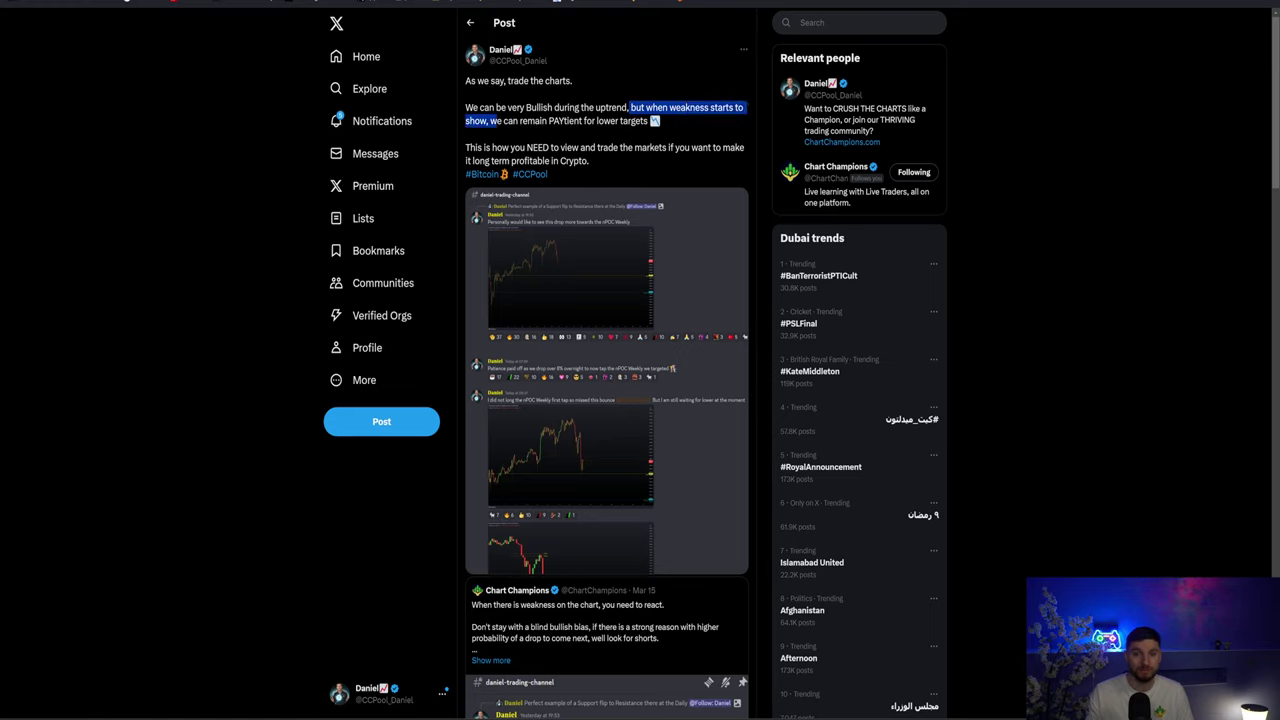
drag(548, 121, 640, 121)
click(597, 133)
drag(483, 146, 590, 161)
click(590, 161)
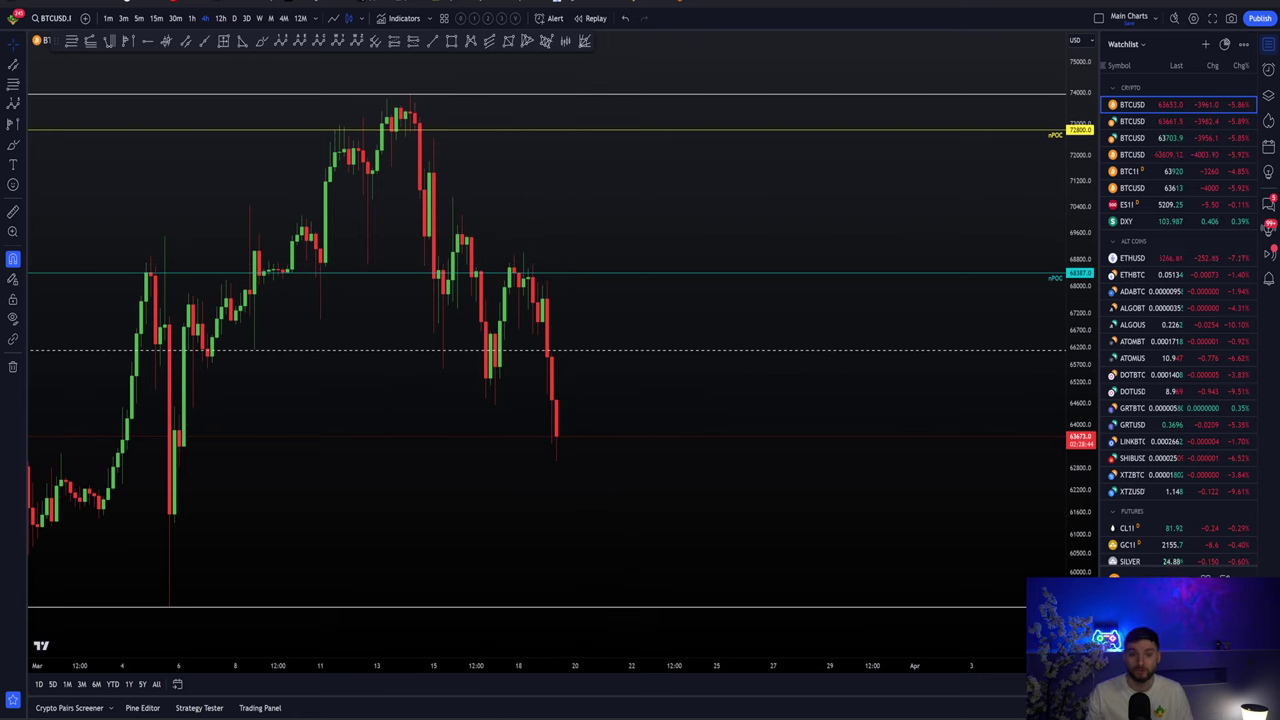
Switch to the BTC drop post and highlight its sentence about expecting more of a drop
key(ctrl+Tab)
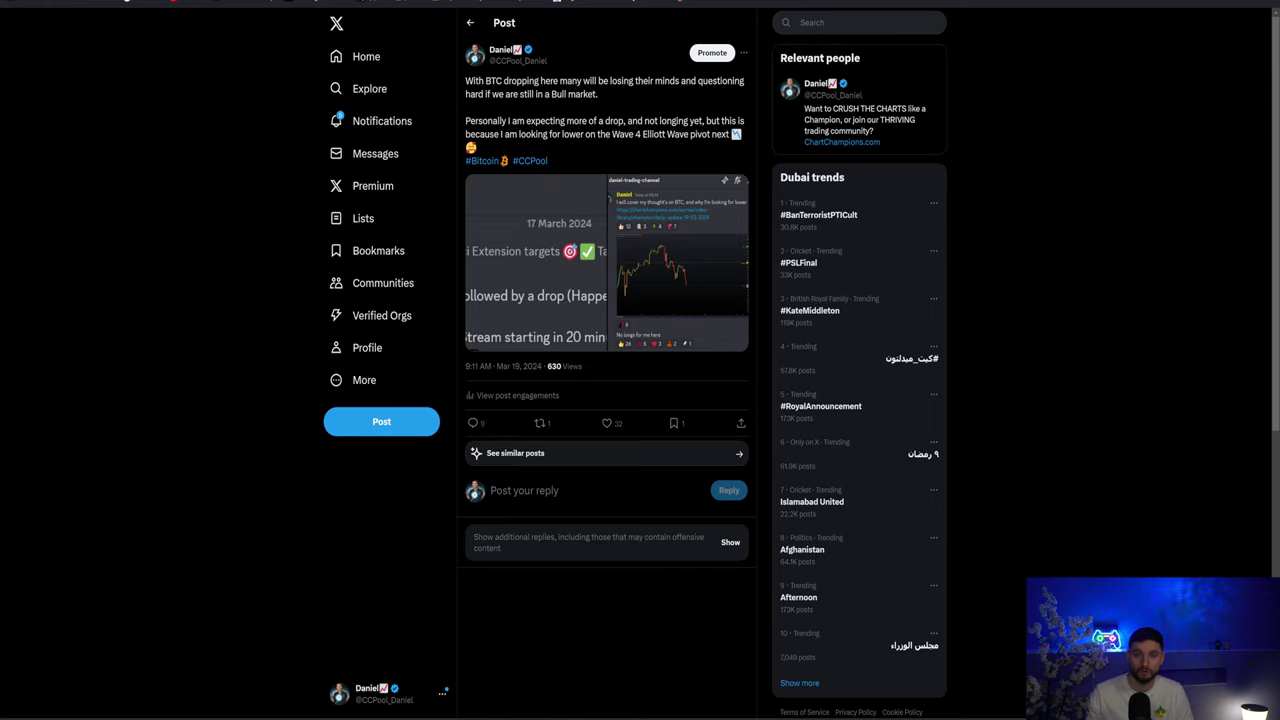
double_click(612, 133)
click(610, 133)
drag(465, 121, 702, 121)
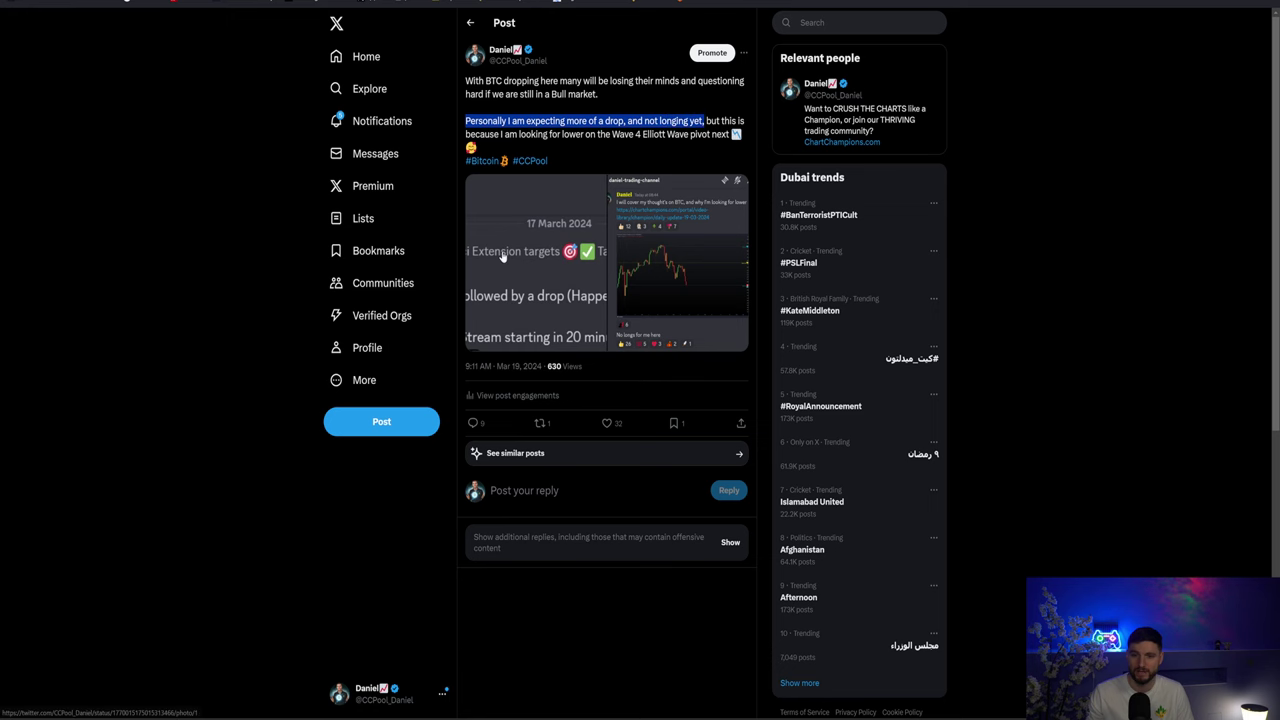
View the post's image full-size, then highlight the part about not longing yet
click(503, 258)
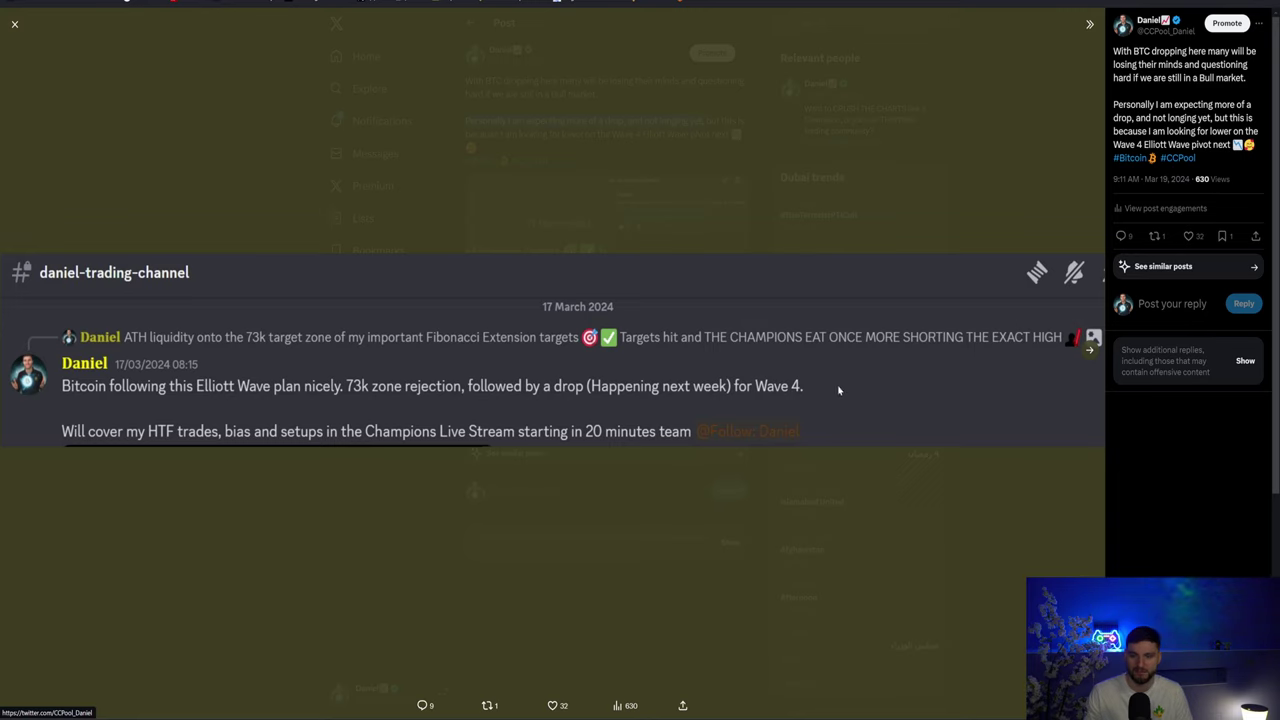
click(174, 163)
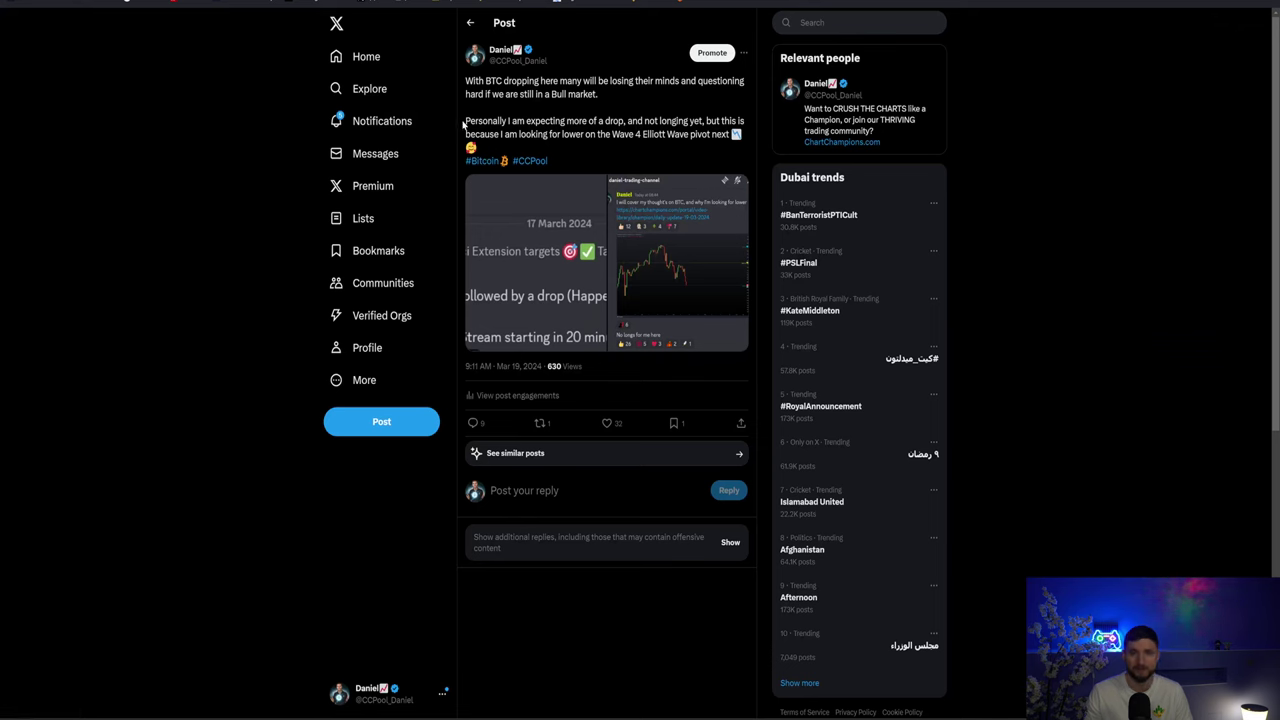
drag(465, 120, 706, 120)
click(706, 120)
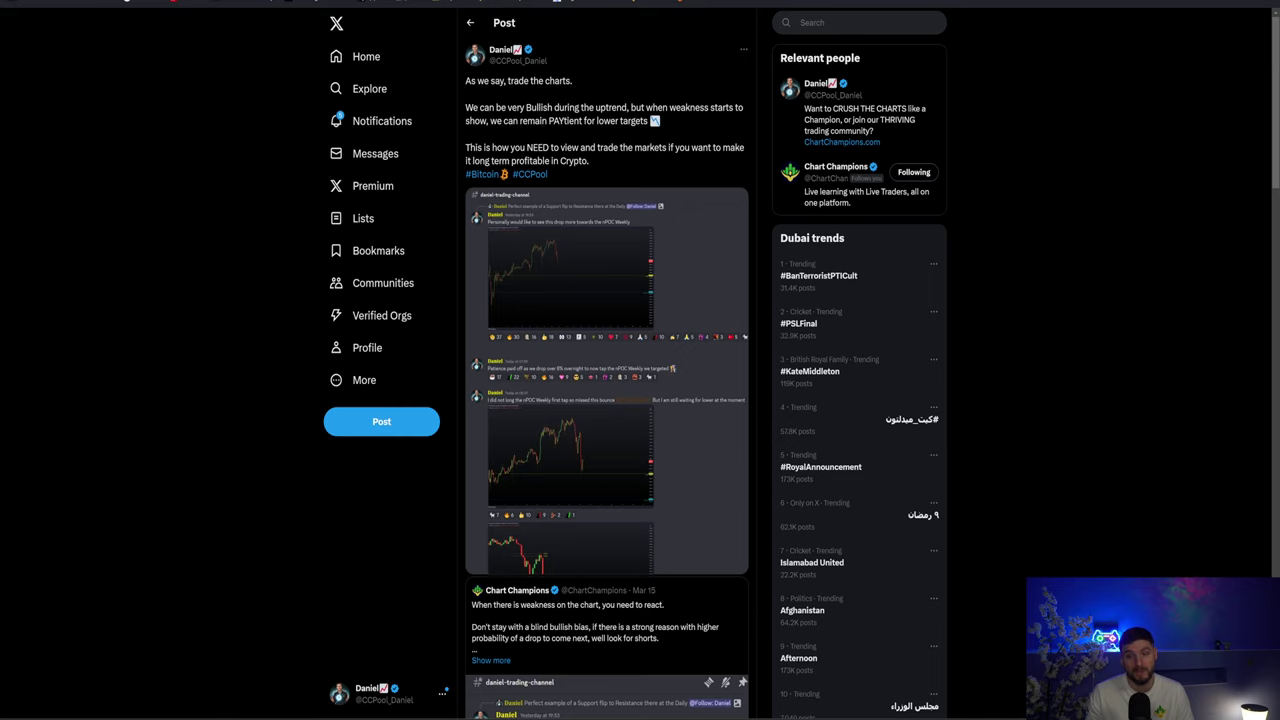
Highlight 'PAYtient', 'not longing yet' and 'Personally I am expecting more' in the post
double_click(564, 120)
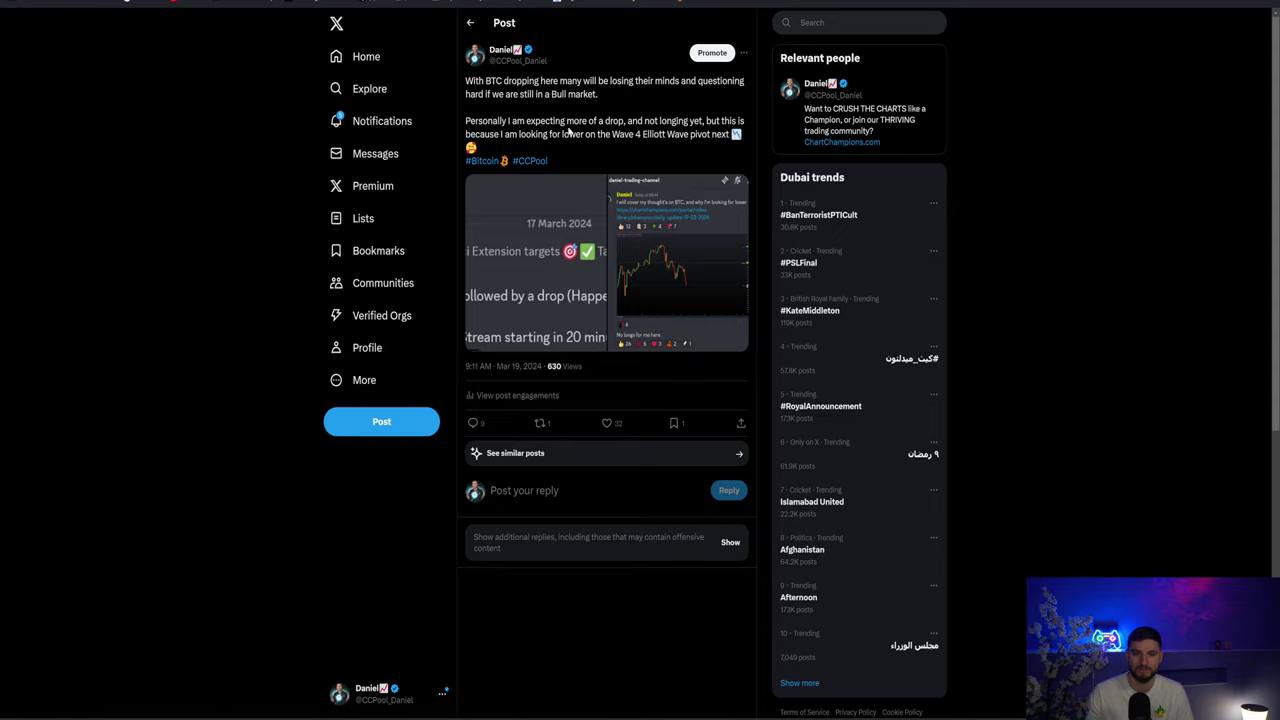
drag(636, 121, 705, 121)
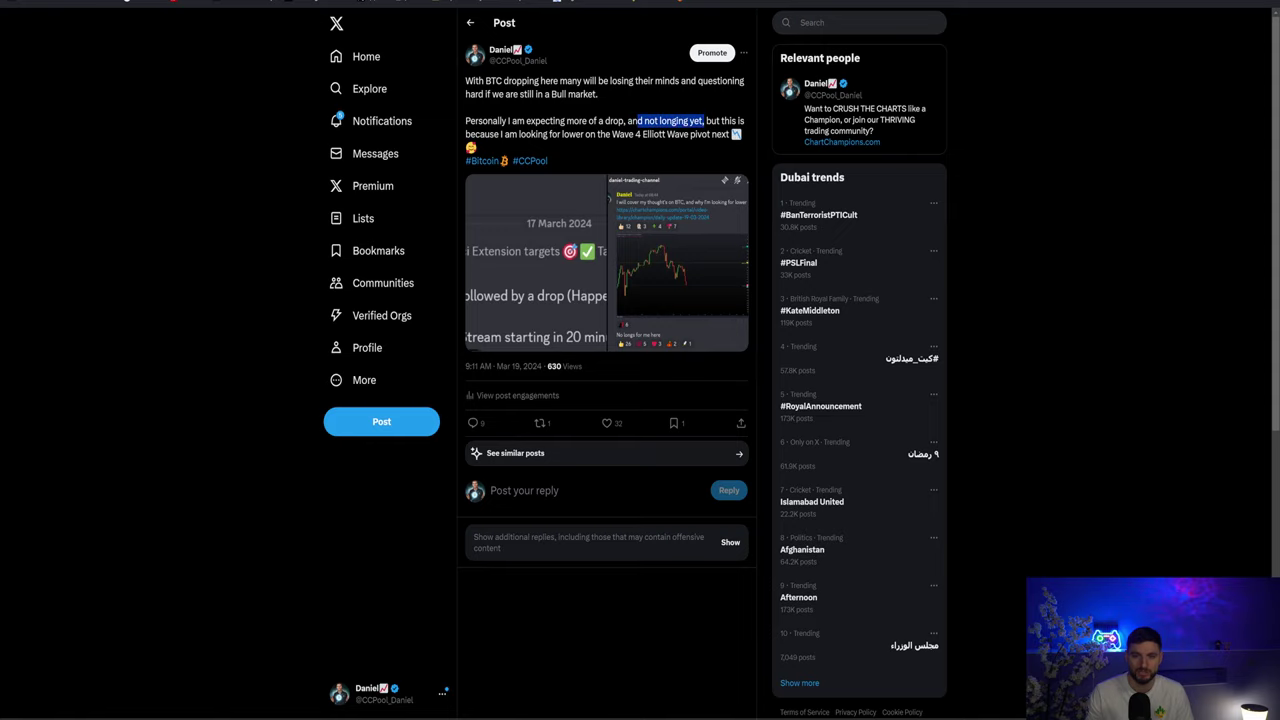
drag(468, 120, 594, 121)
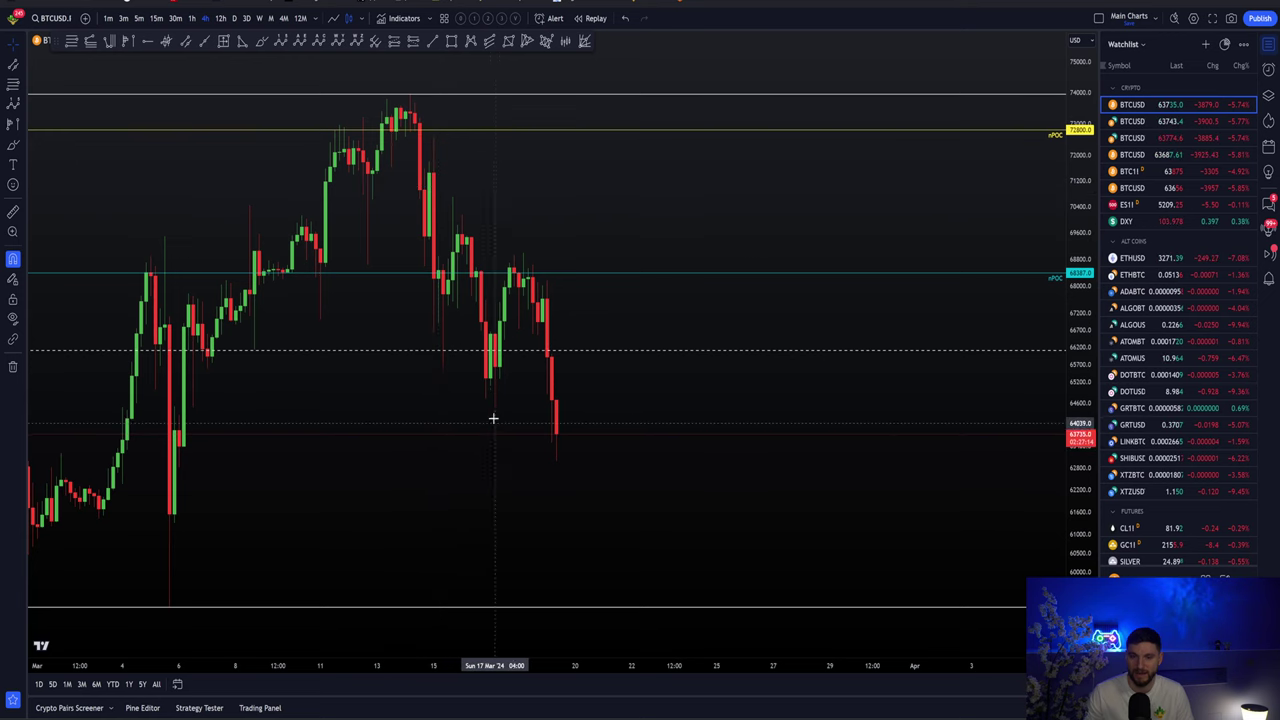
Start a price-level drawing on the recent swing, then cancel it
click(71, 41)
click(447, 197)
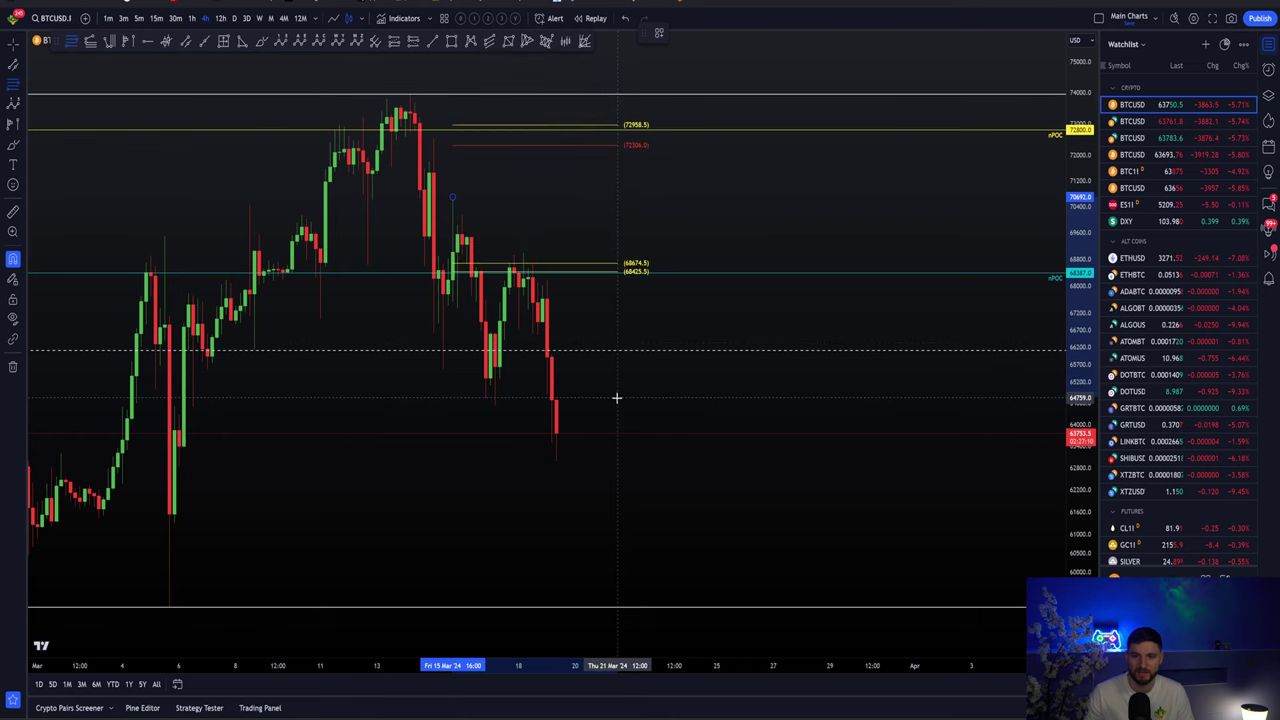
key(Escape)
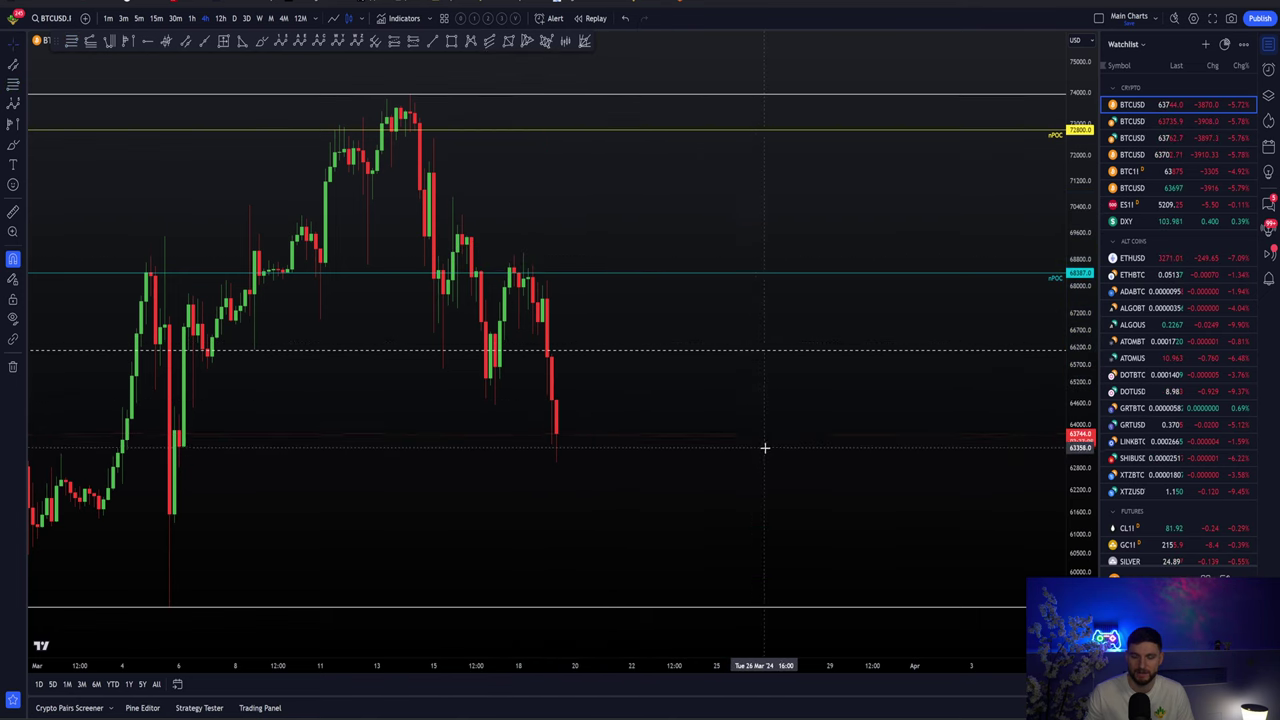
Scroll and pan the 4h chart to frame the latest sell-off between the range lines
scroll(780, 400, down, 1)
scroll(787, 382, up, 2)
scroll(690, 383, right, 1)
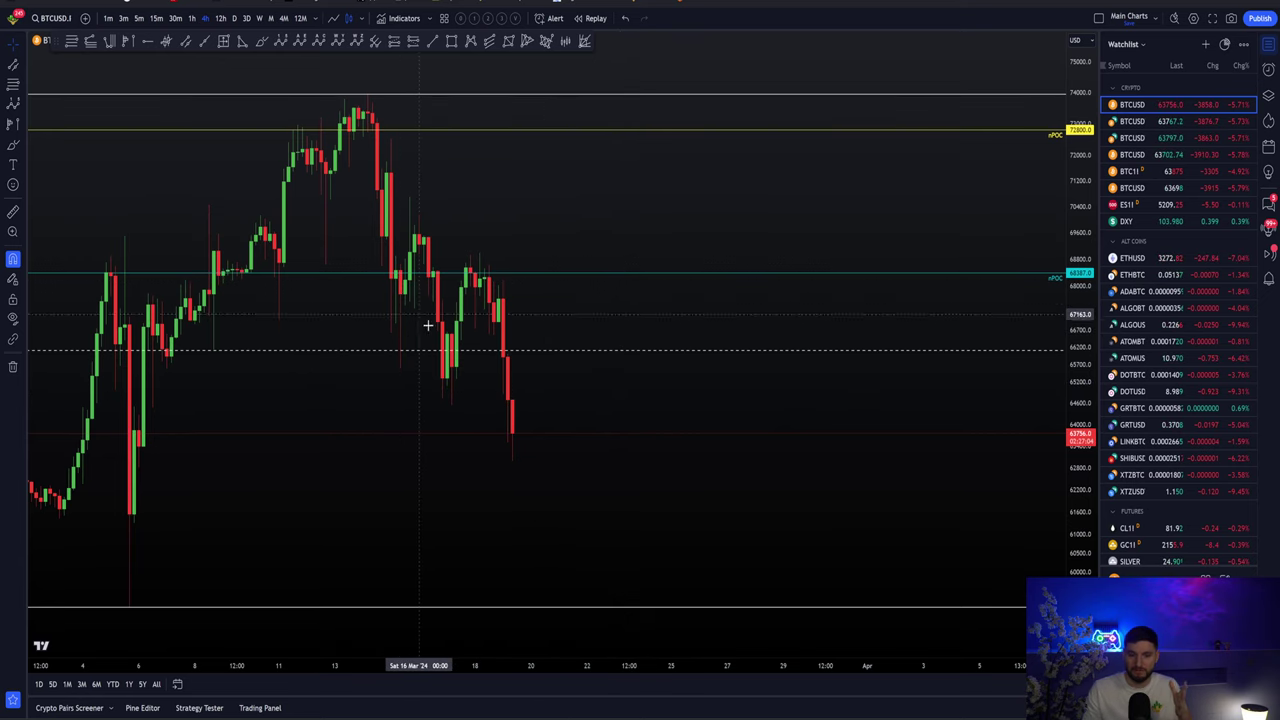
scroll(729, 409, left, 3)
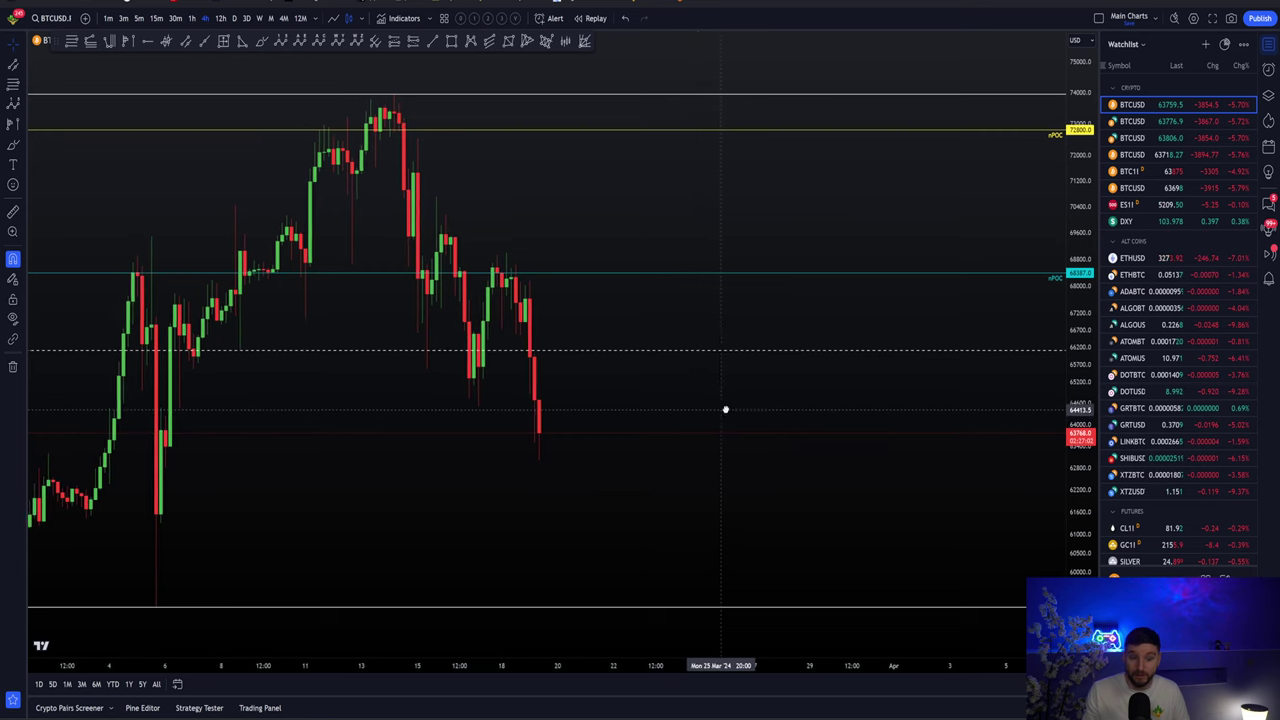
scroll(700, 365, right, 2)
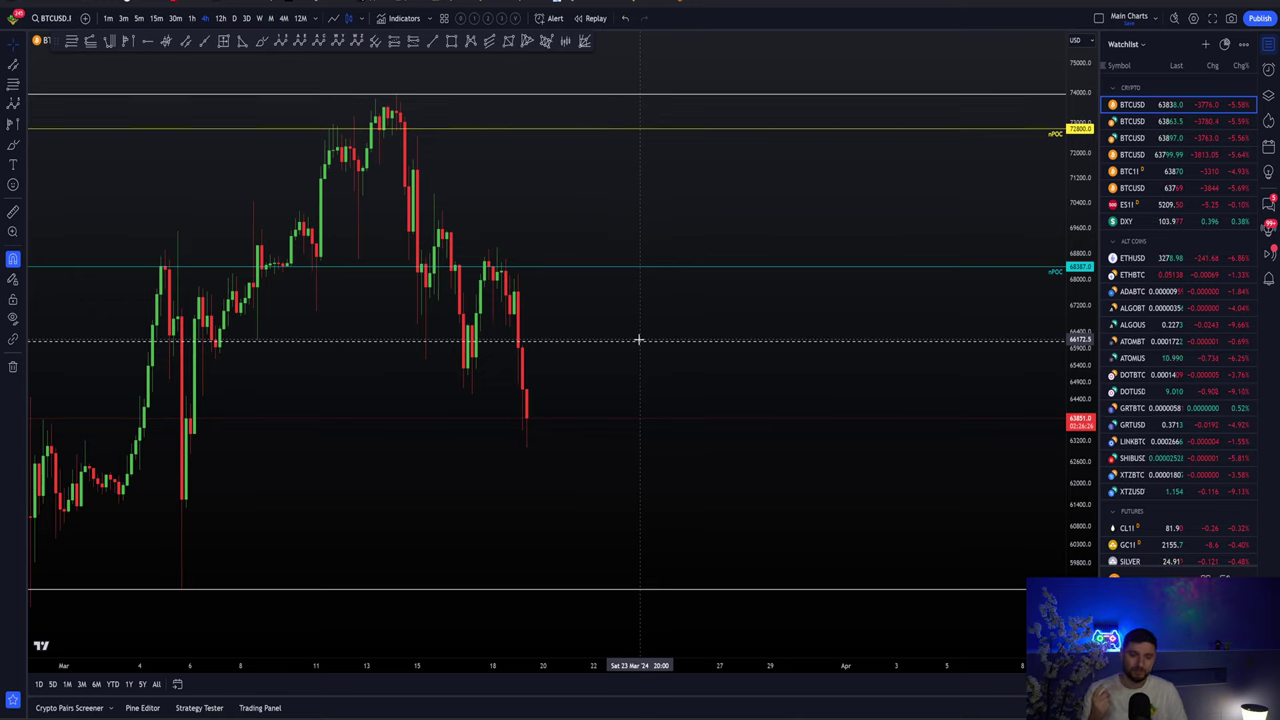
scroll(330, 350, down, 2)
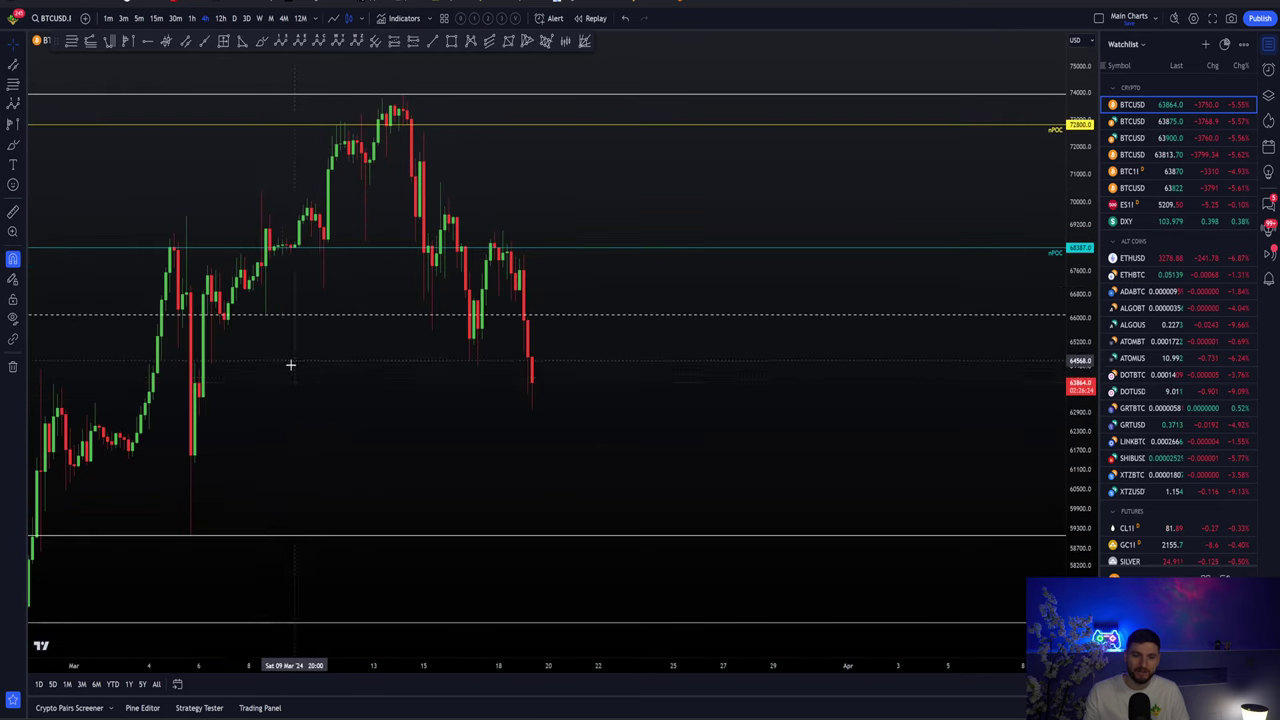
drag(657, 214, 643, 217)
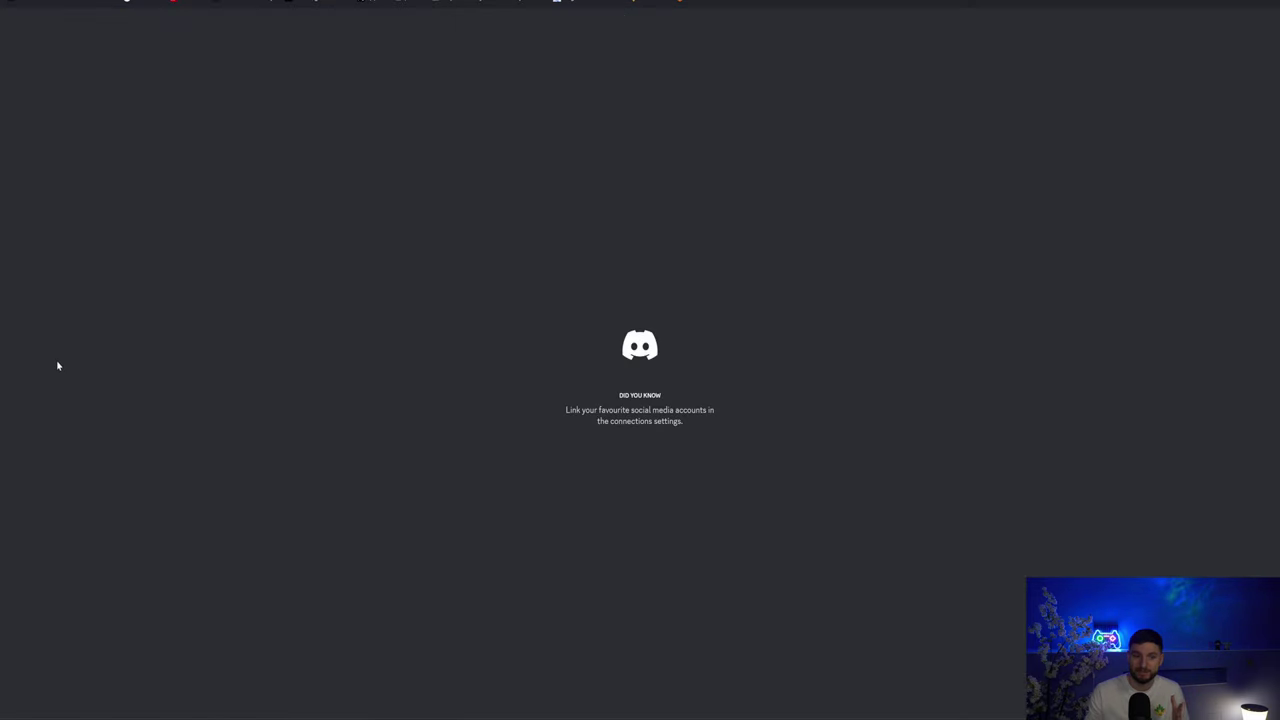
Open the coach's trading channel, enlarge the posted BTC chart, and highlight 'No longs for me here'
click(90, 408)
click(265, 494)
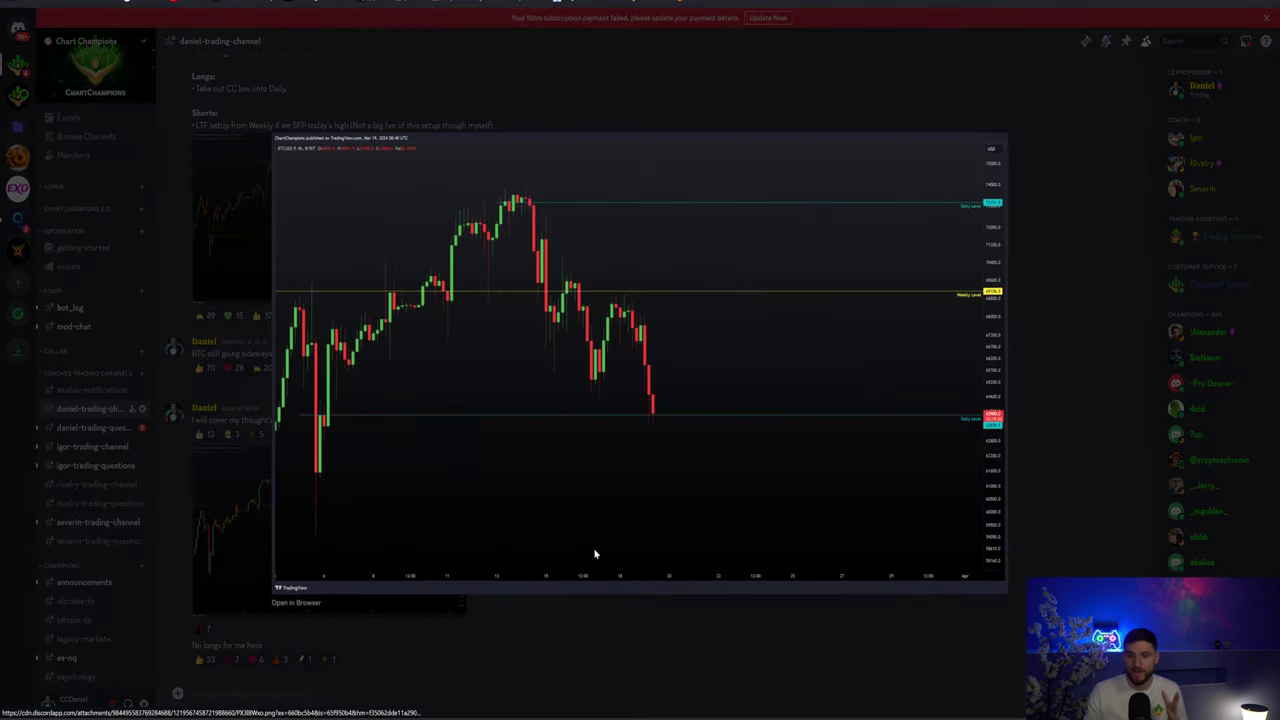
click(318, 602)
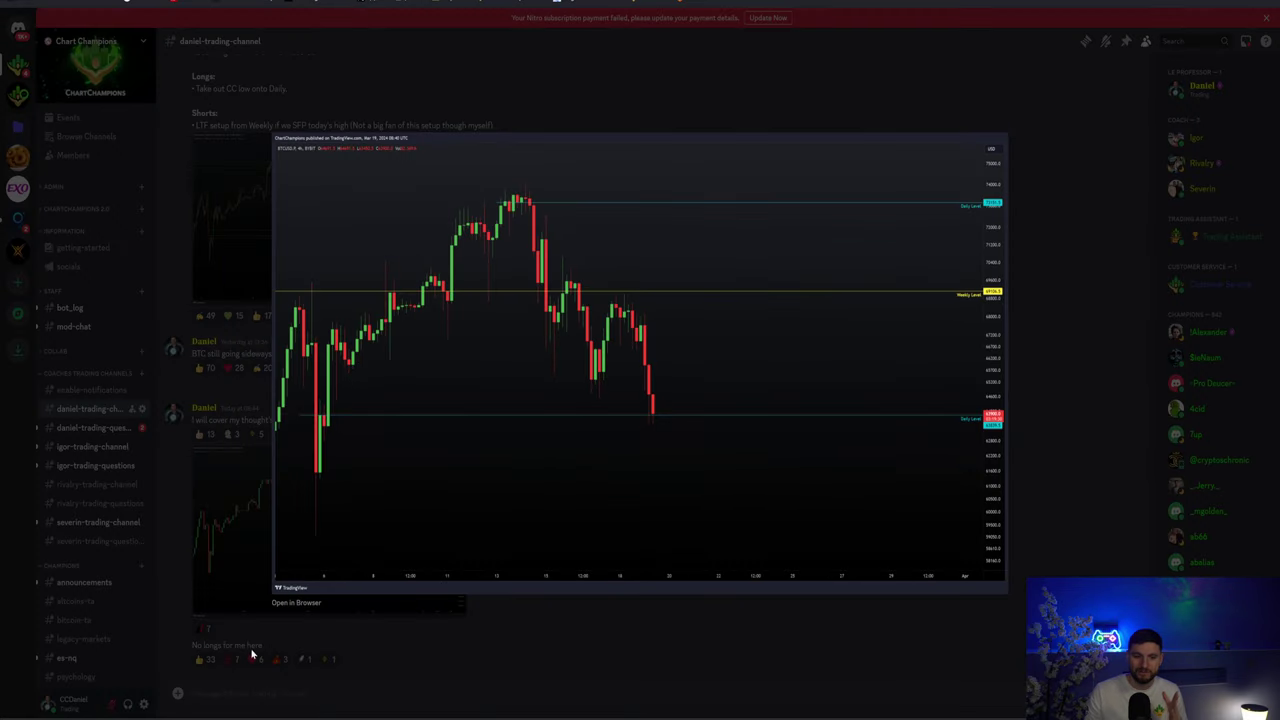
click(247, 654)
drag(192, 645, 268, 648)
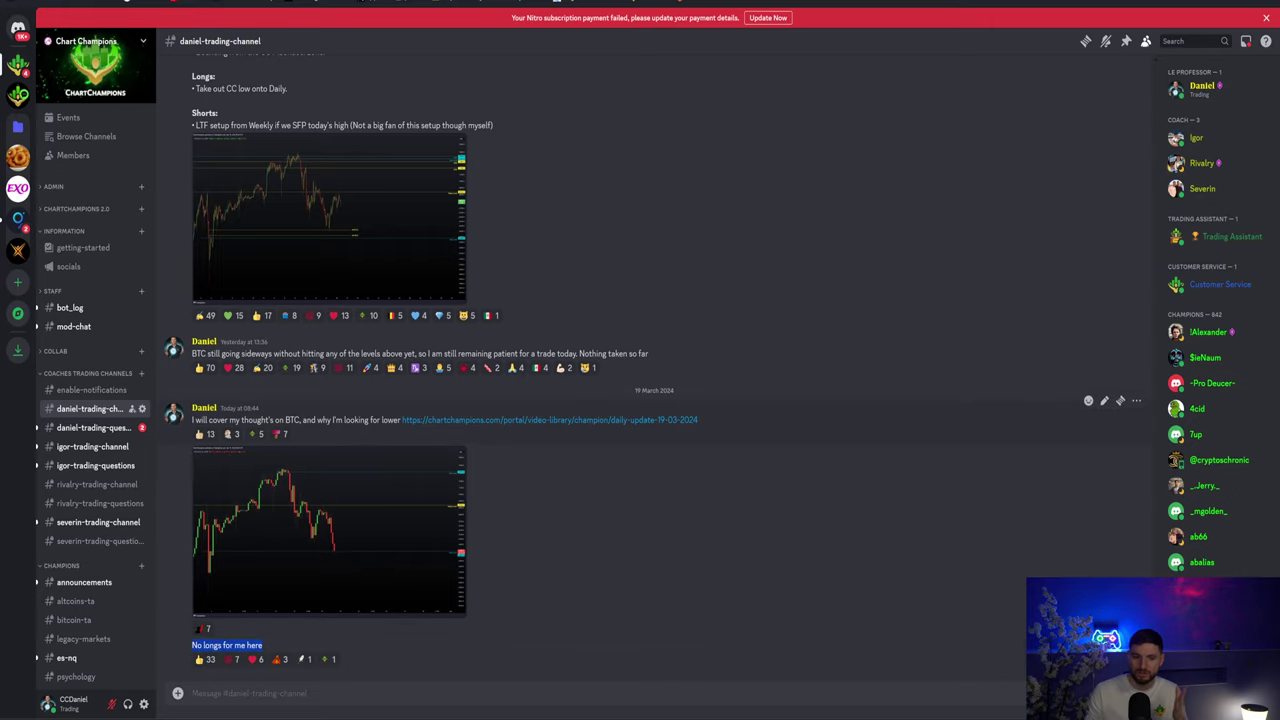
key(alt+Tab)
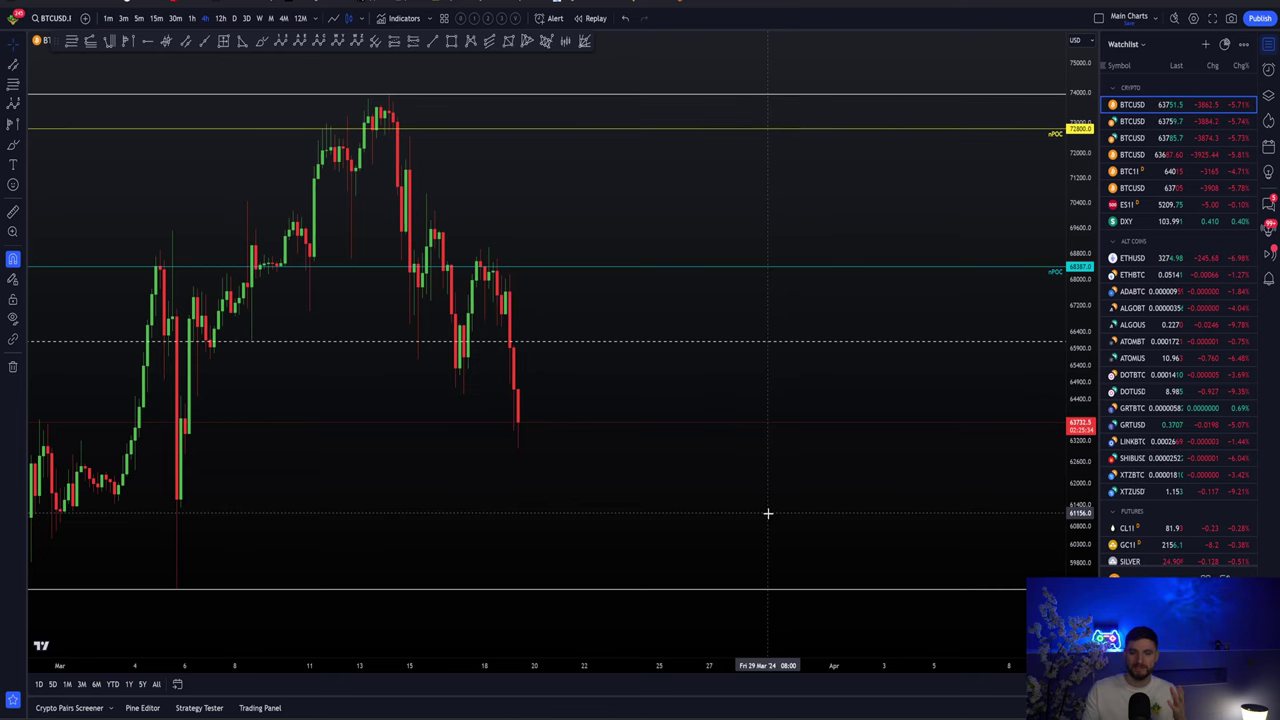
In the Object Tree, hide Range Vol HTF and nPOCs and show the Pitchfork
drag(760, 508, 765, 486)
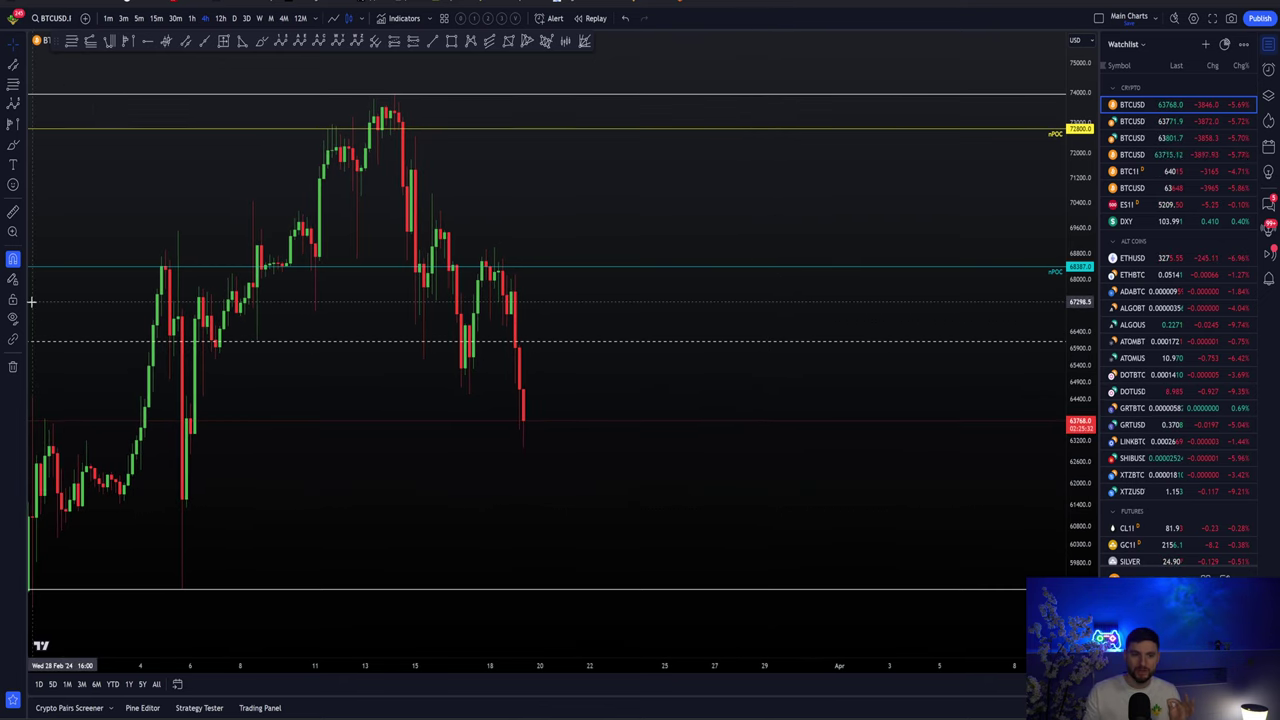
click(1267, 98)
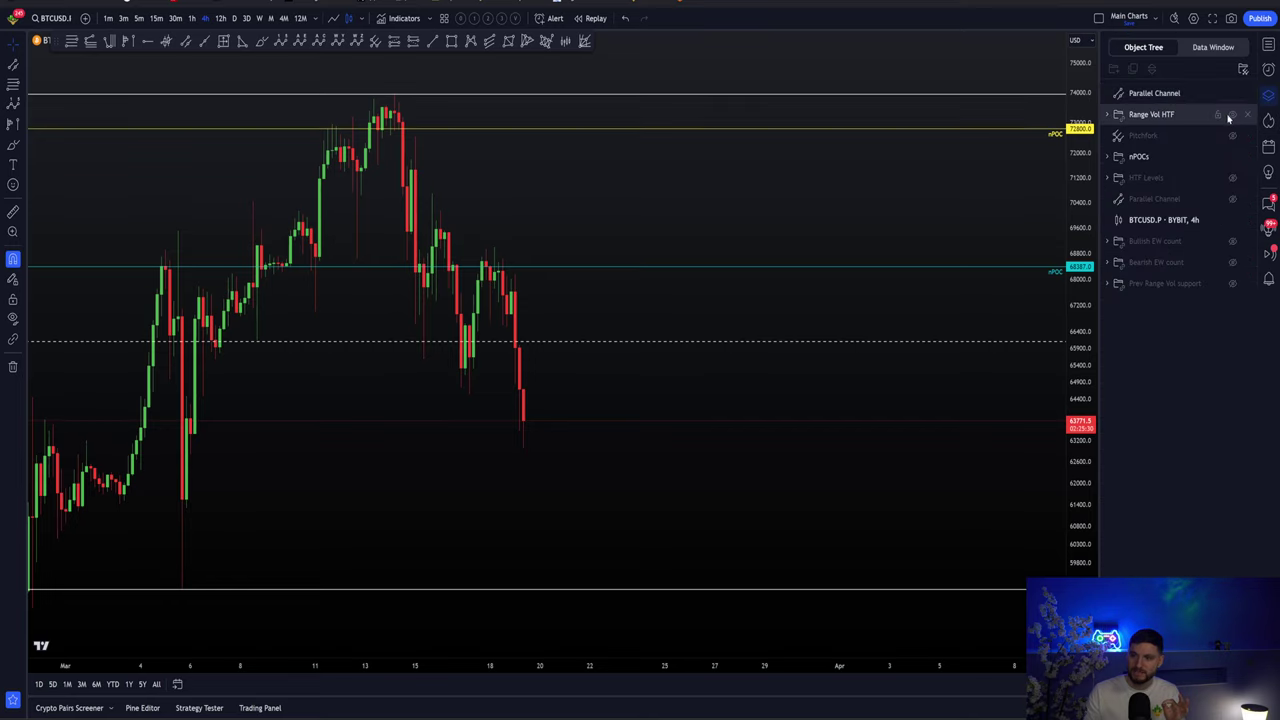
click(1233, 114)
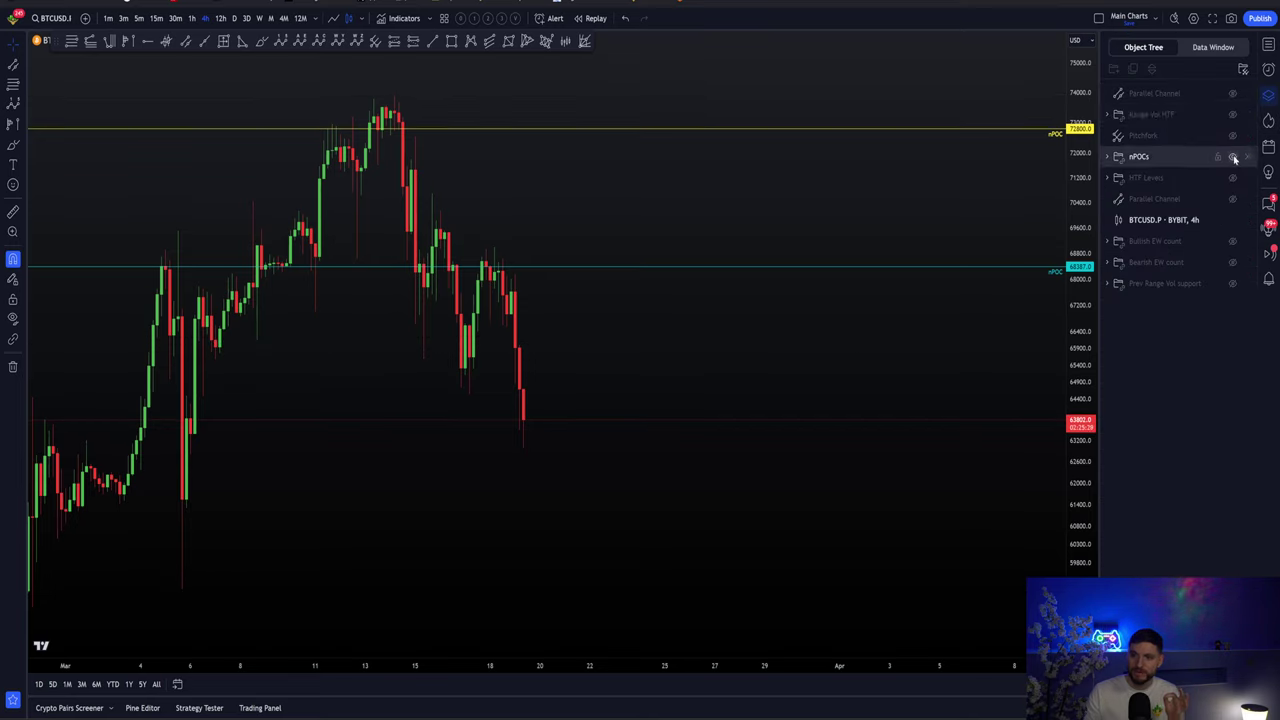
click(1232, 156)
click(1232, 135)
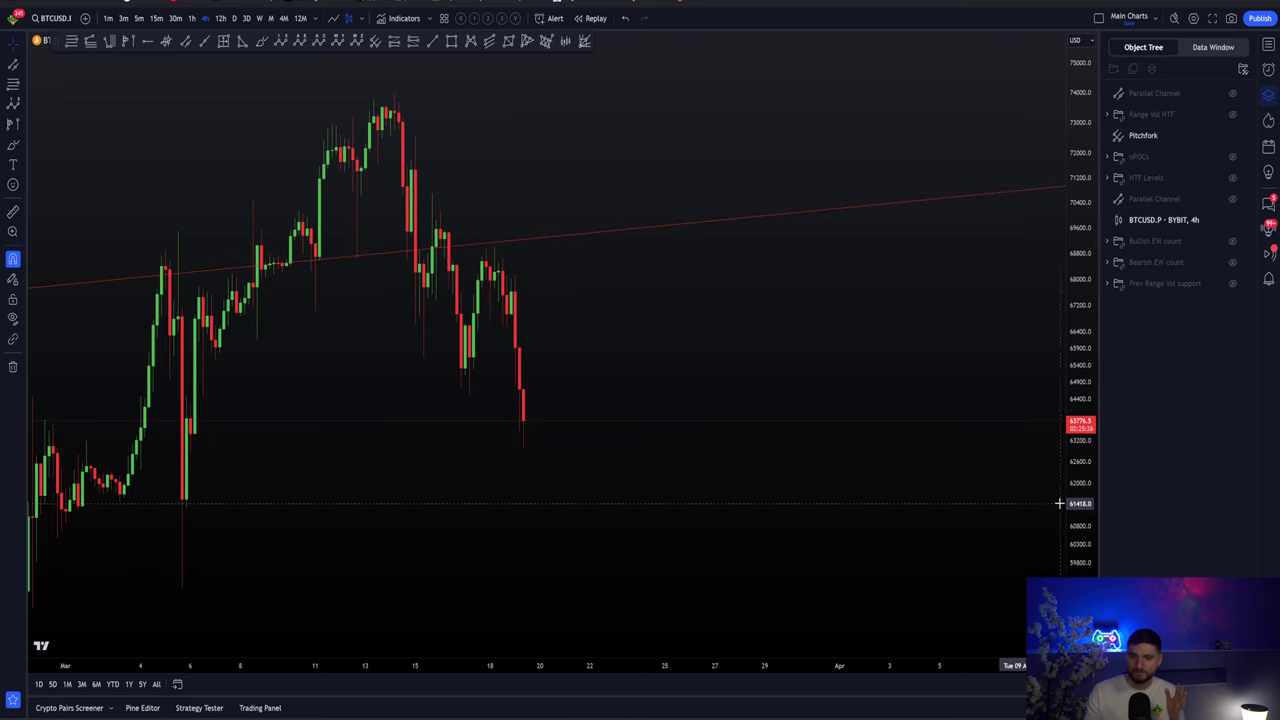
Switch BTCUSD to the weekly timeframe and frame the chart starting around 2019
click(258, 19)
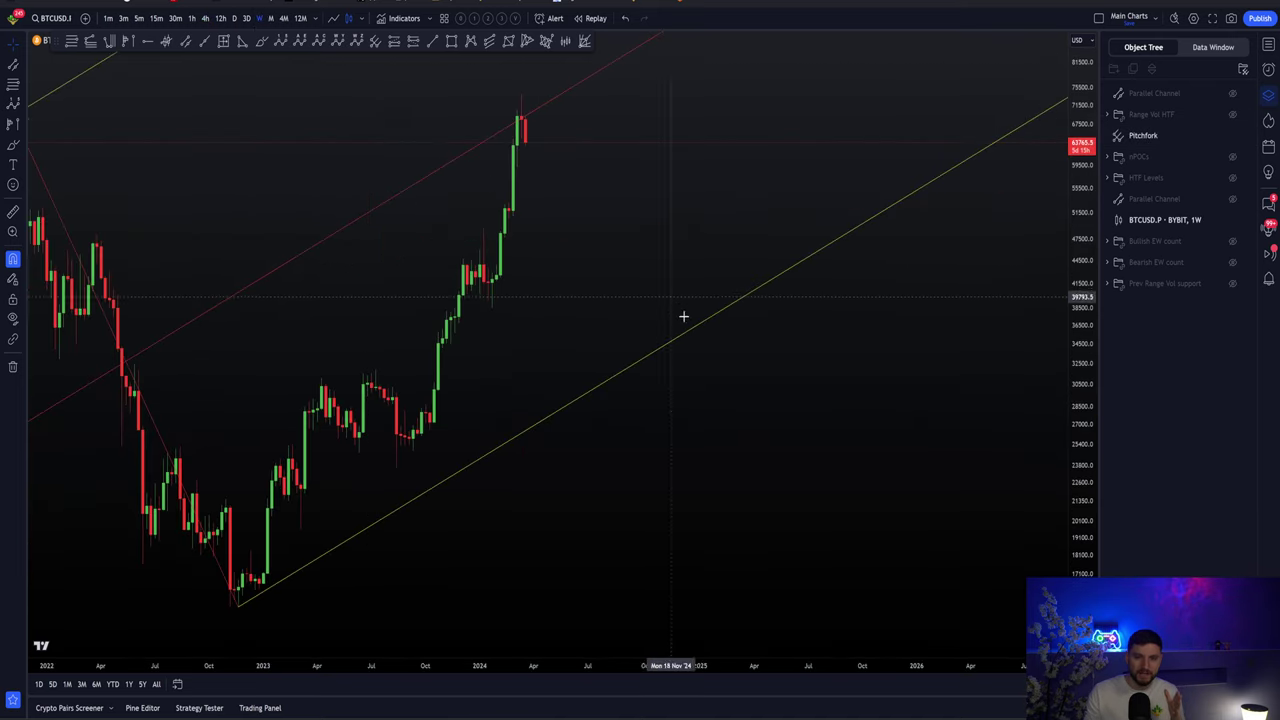
scroll(874, 474, down, 1)
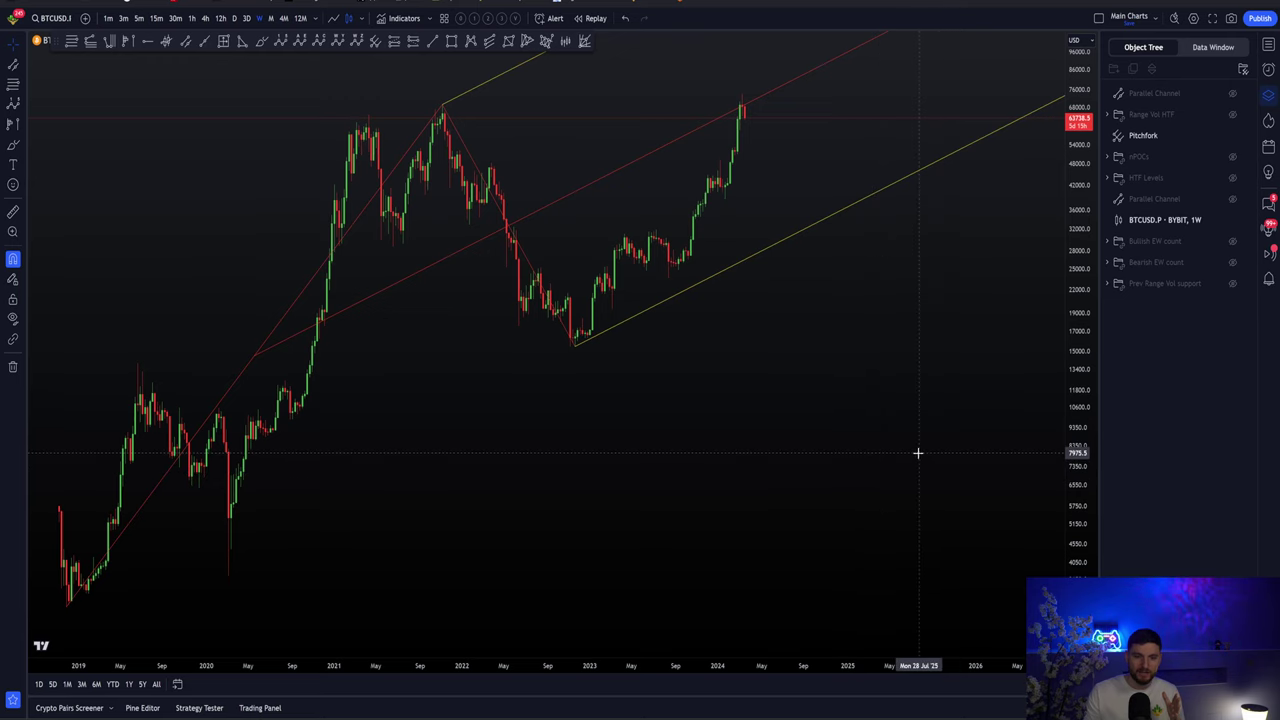
scroll(905, 451, right, 3)
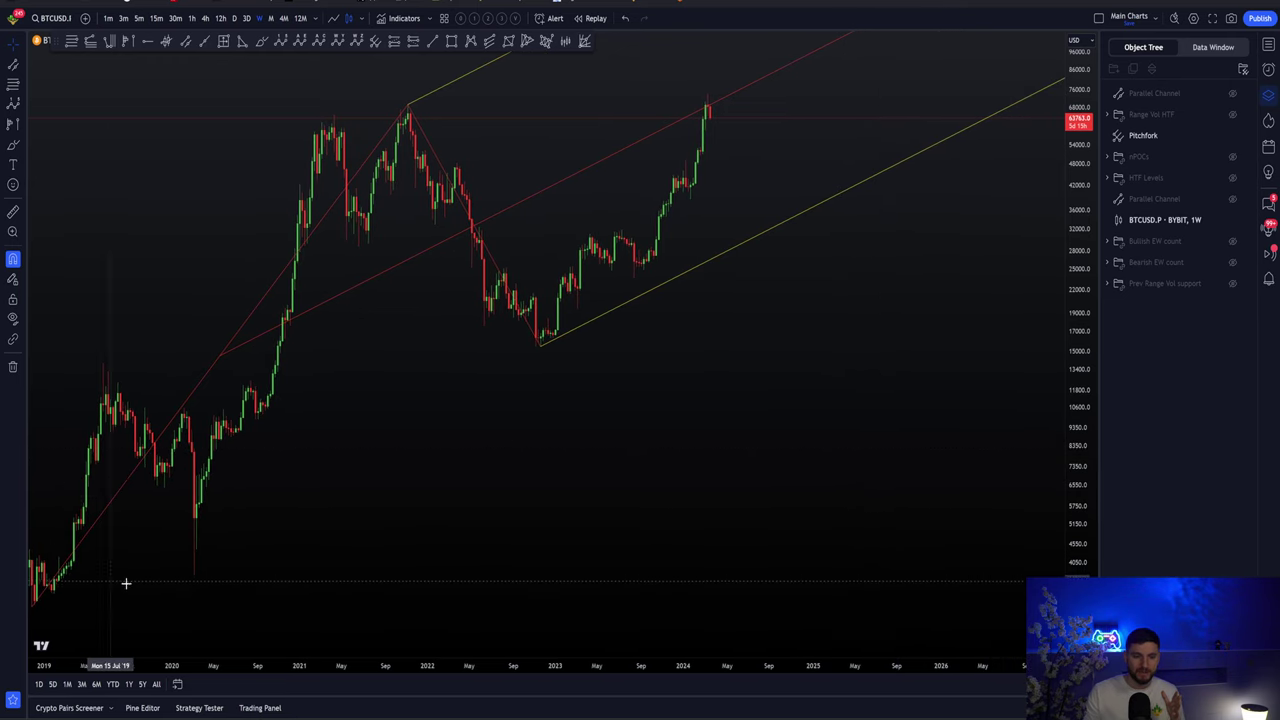
scroll(563, 423, left, 5)
scroll(900, 430, up, 1)
scroll(837, 471, right, 3)
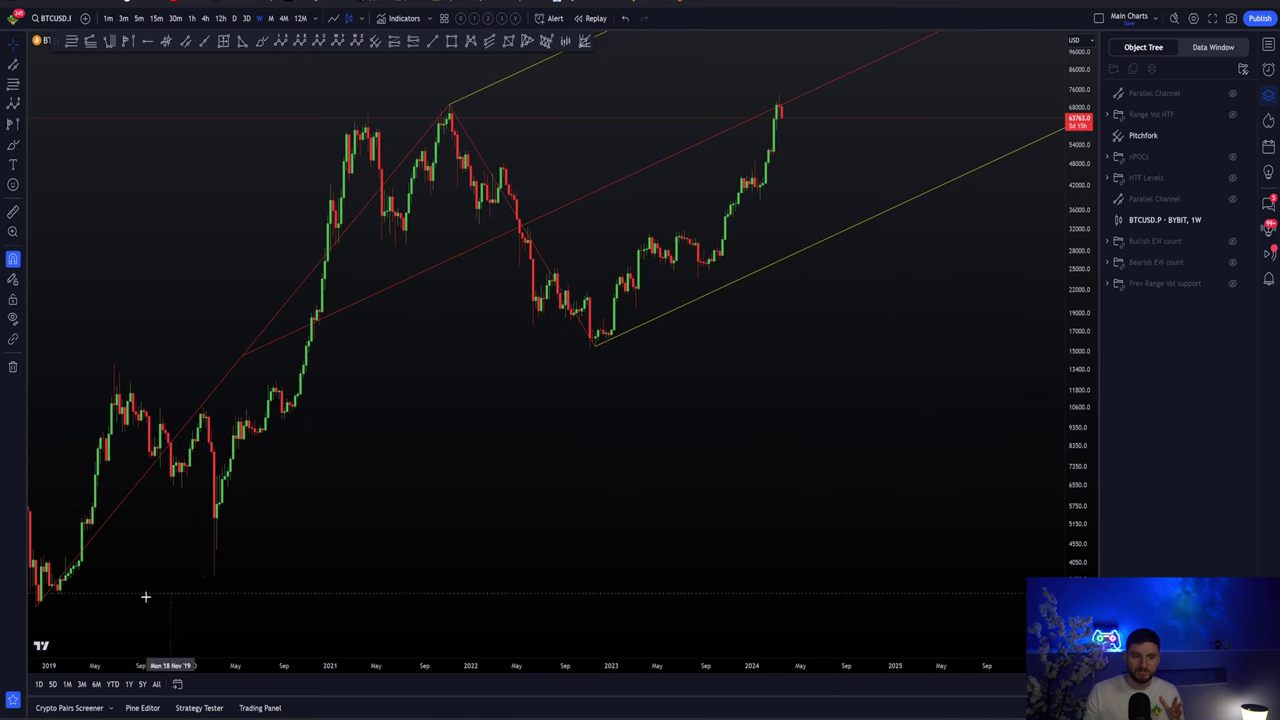
scroll(73, 605, left, 1)
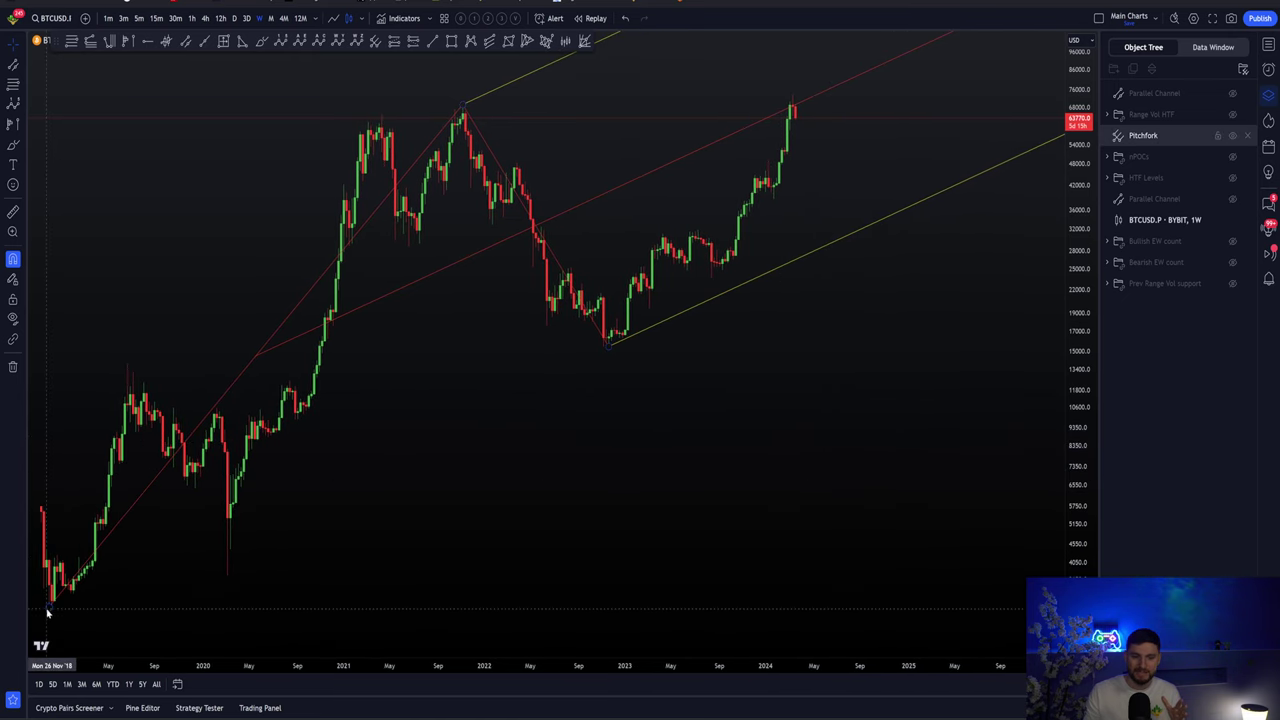
scroll(337, 603, right, 3)
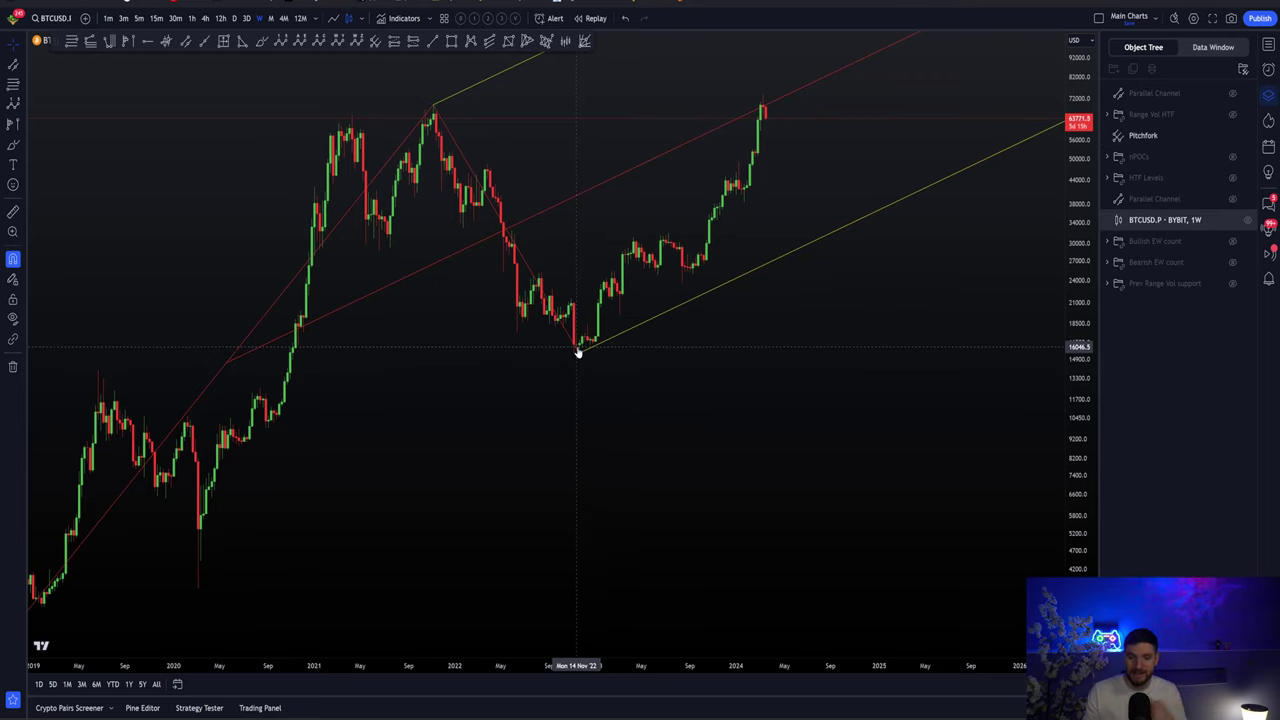
scroll(777, 400, down, 3)
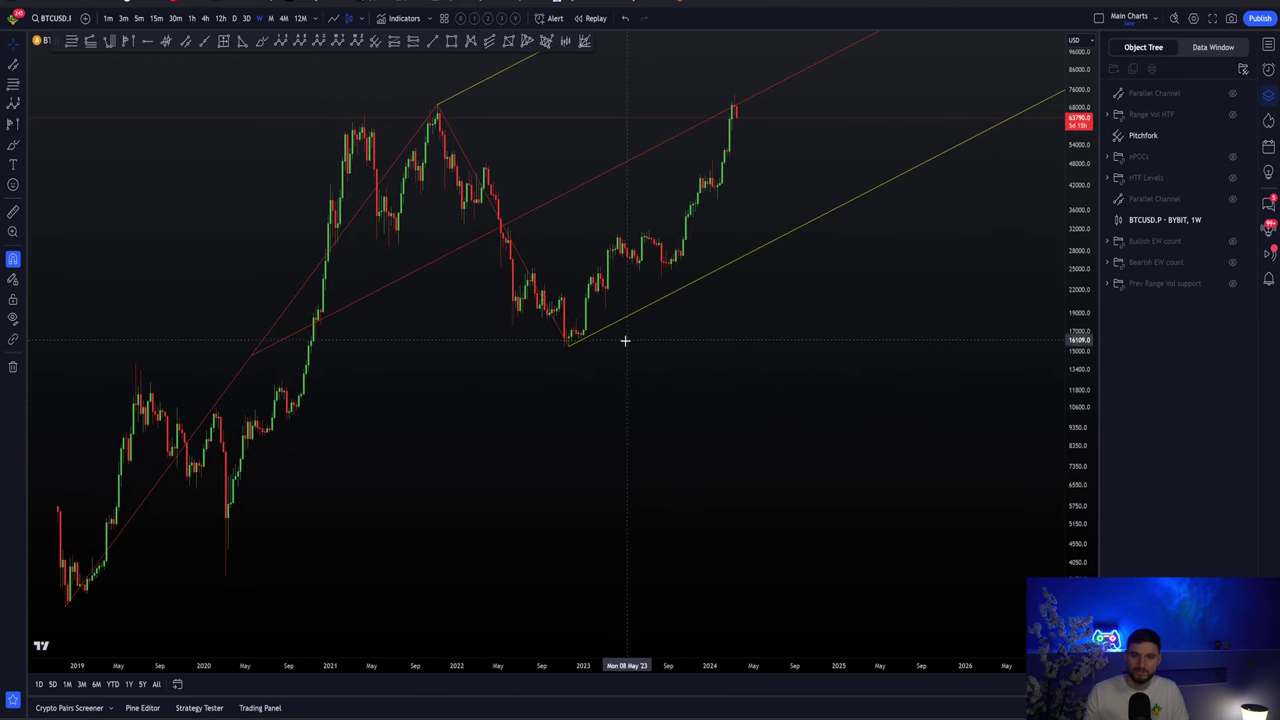
scroll(624, 341, up, 1)
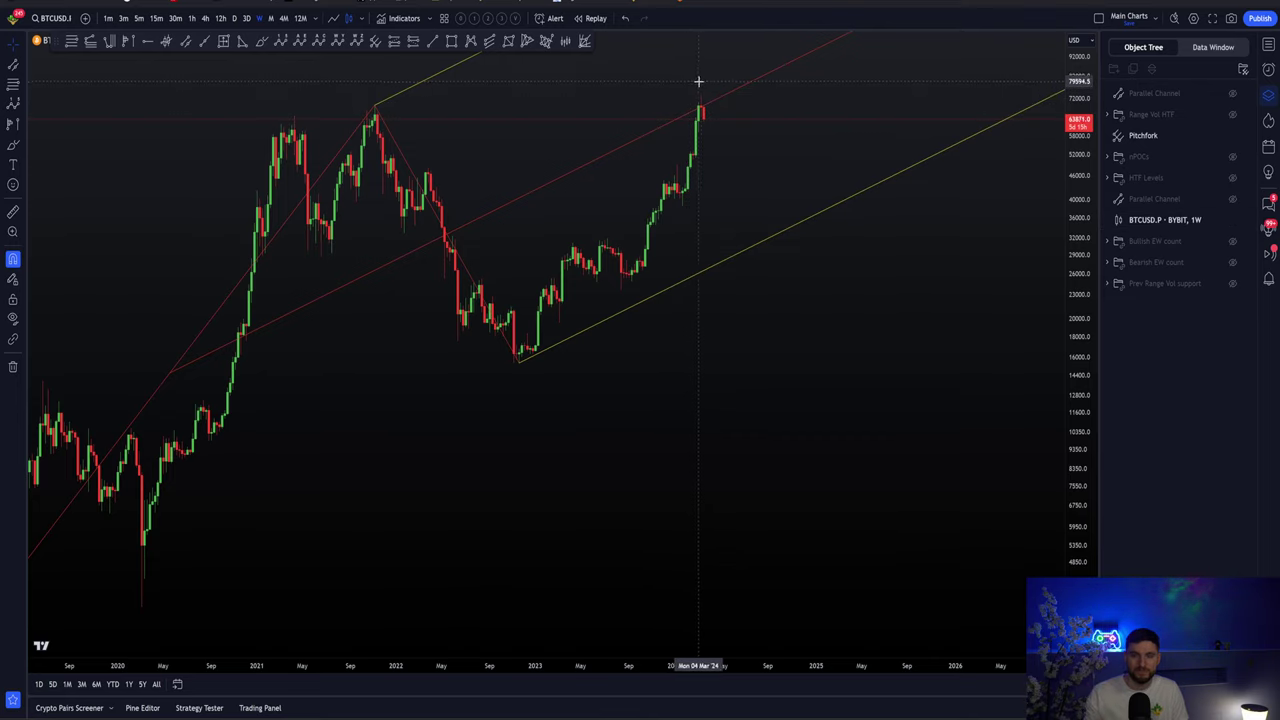
drag(768, 240, 877, 321)
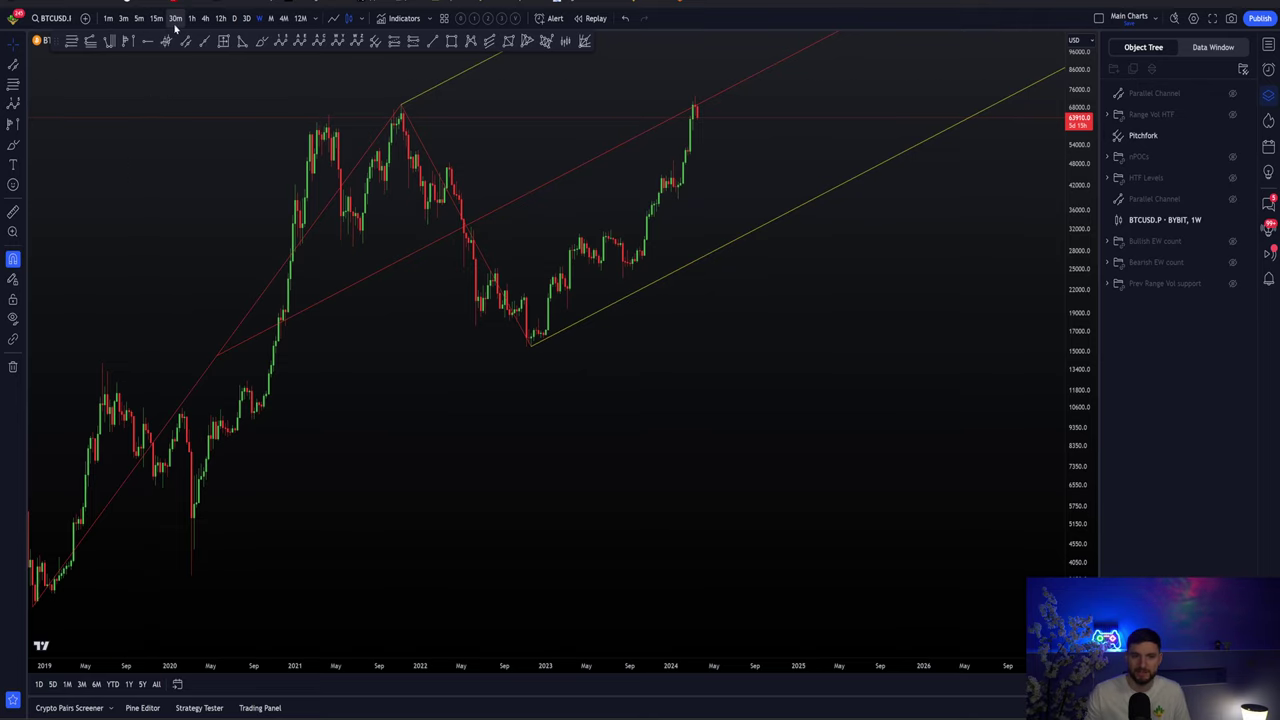
Switch back to 4h, hide the Pitchfork, and show the Parallel Channel and Range Vol HTF levels
click(204, 18)
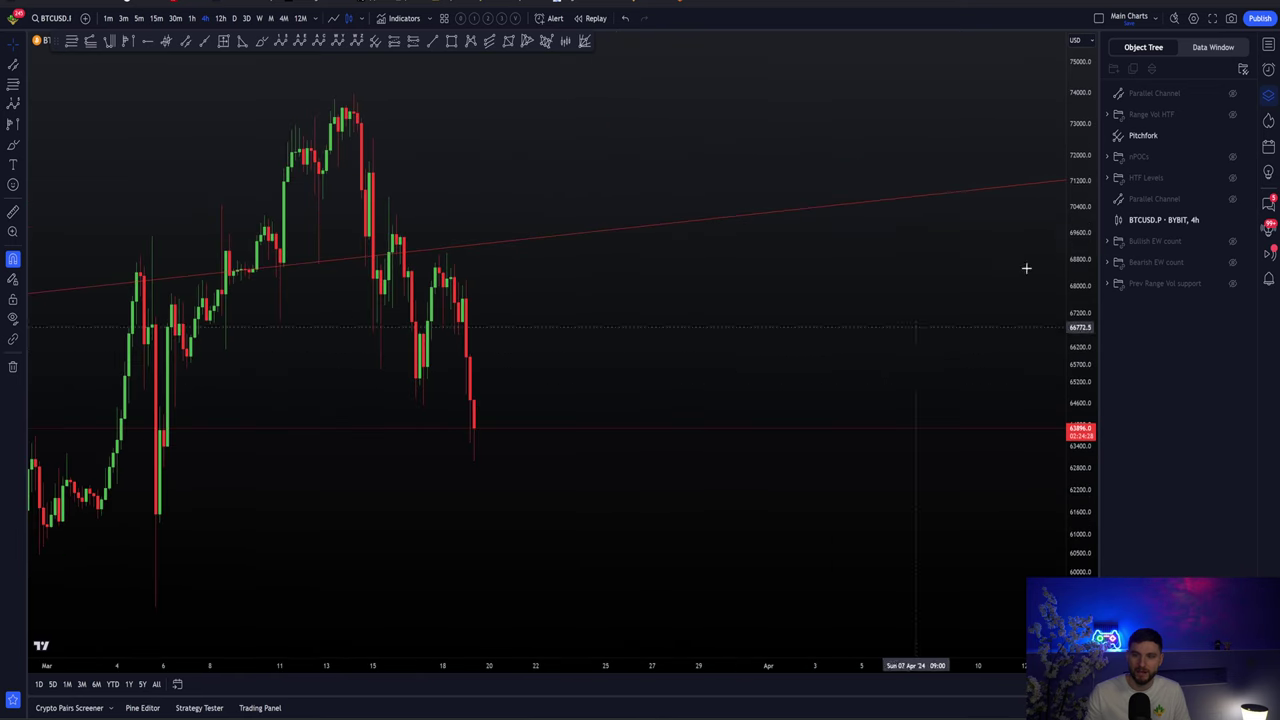
click(1234, 135)
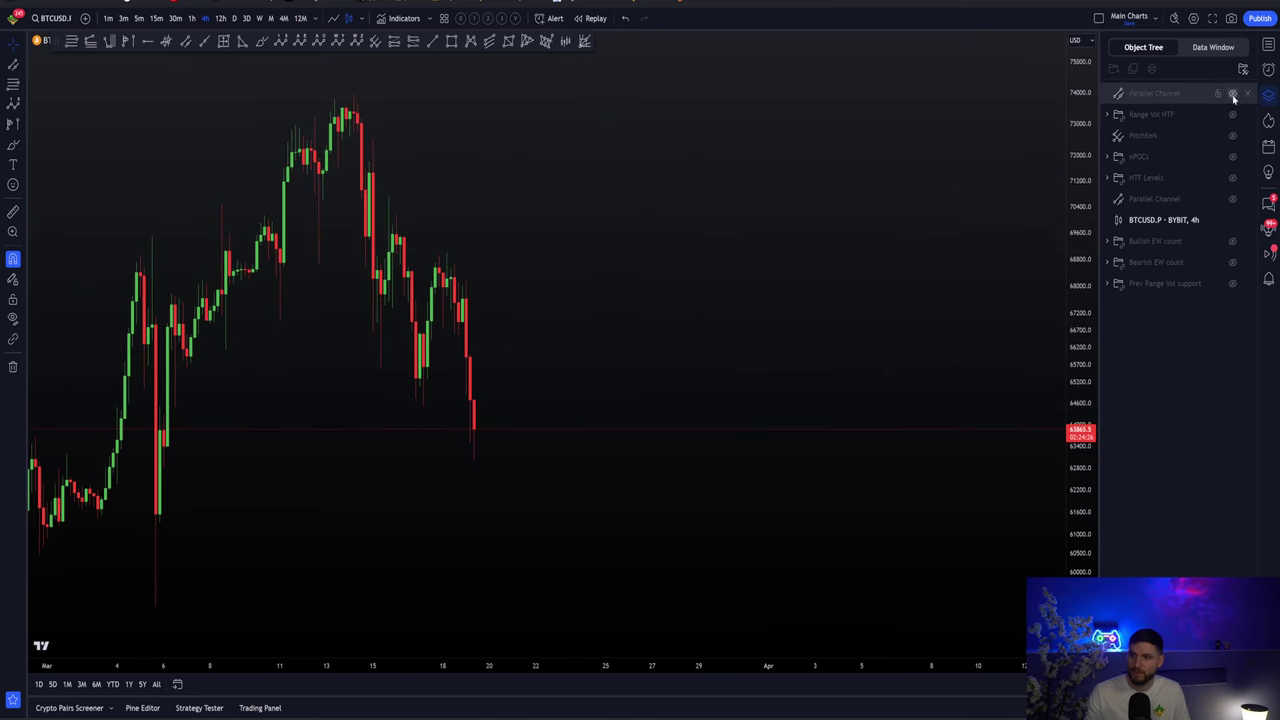
click(1233, 93)
scroll(809, 297, down, 4)
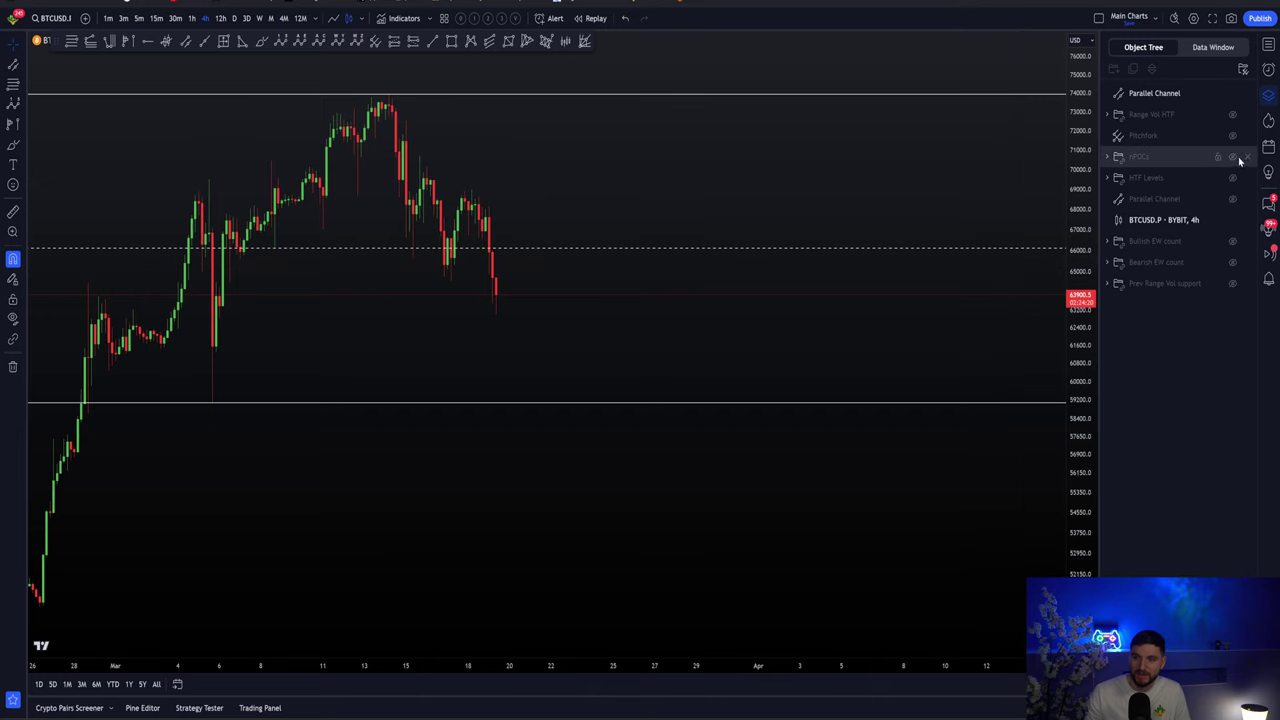
click(1232, 114)
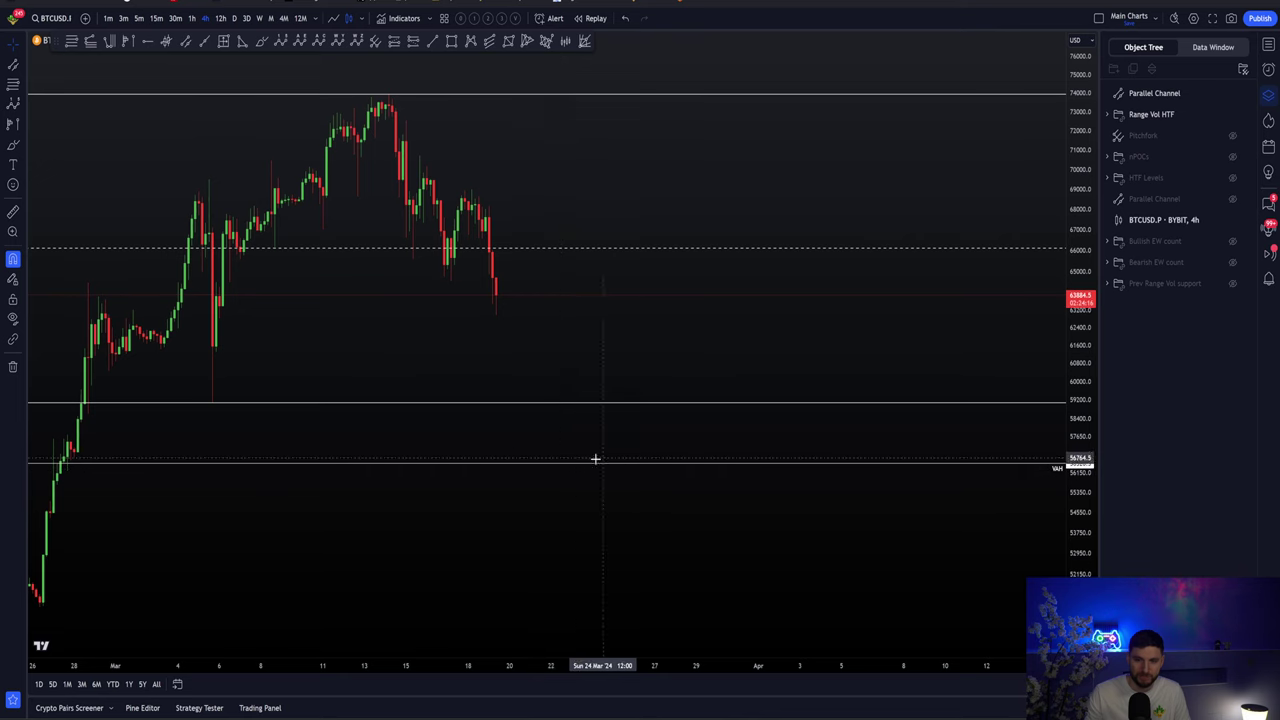
drag(654, 371, 598, 376)
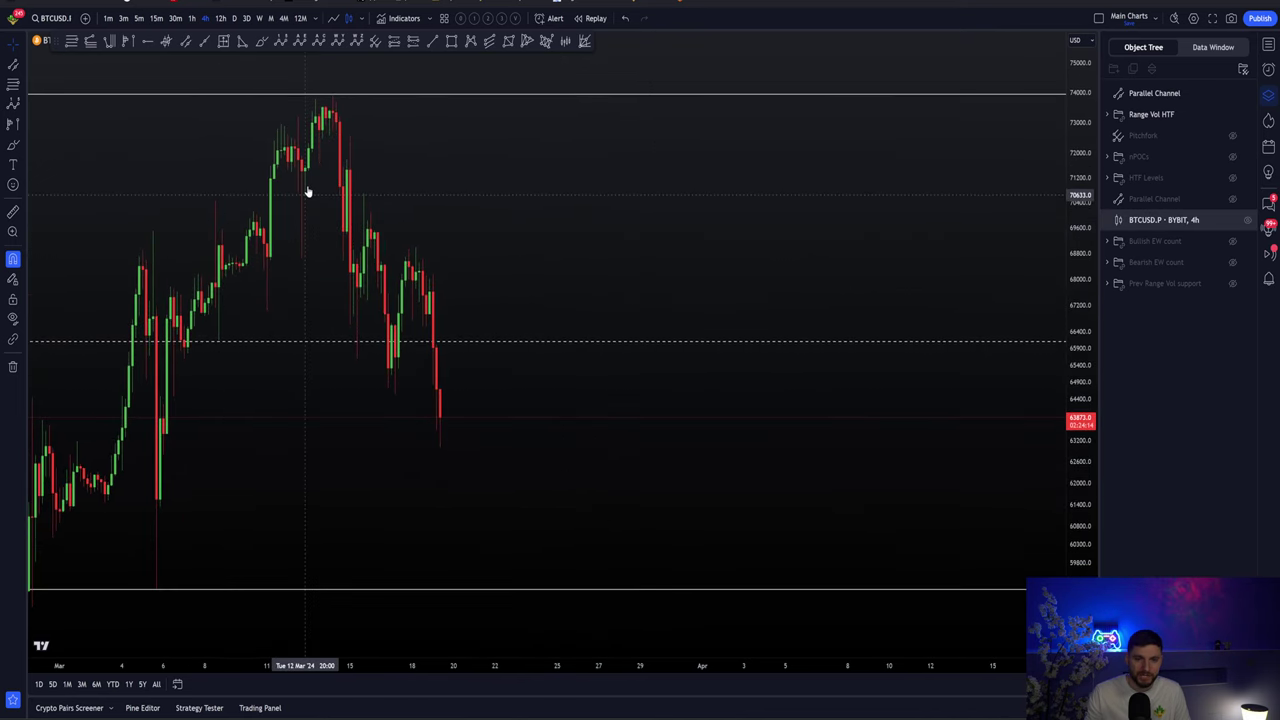
mouse_move(540, 278)
mouse_down()
mouse_move(603, 266)
mouse_move(554, 289)
mouse_up()
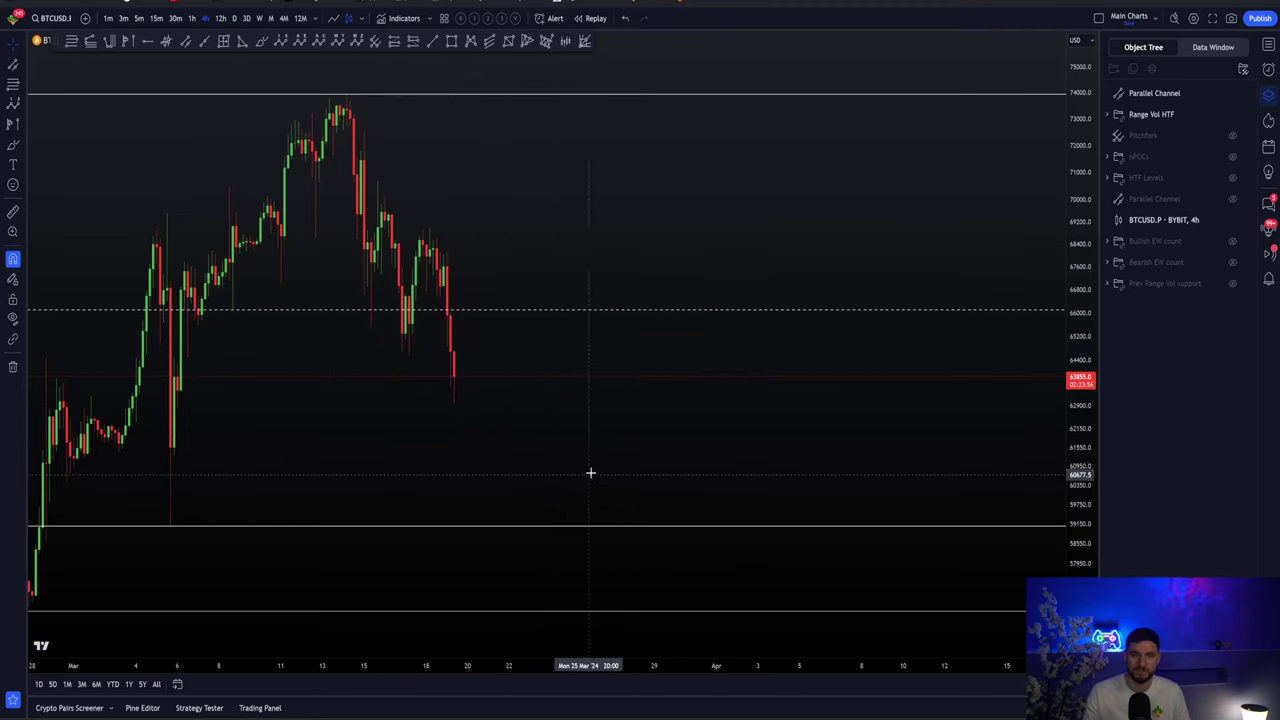
scroll(613, 437, right, 3)
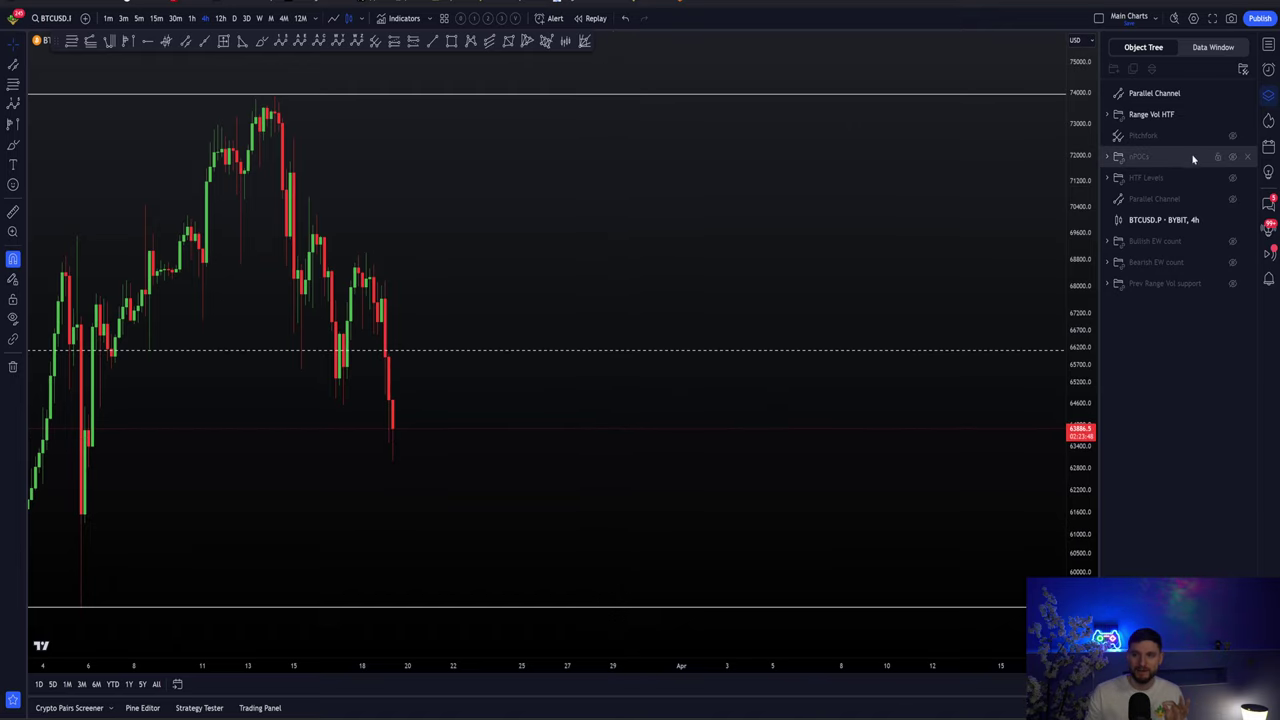
click(1268, 45)
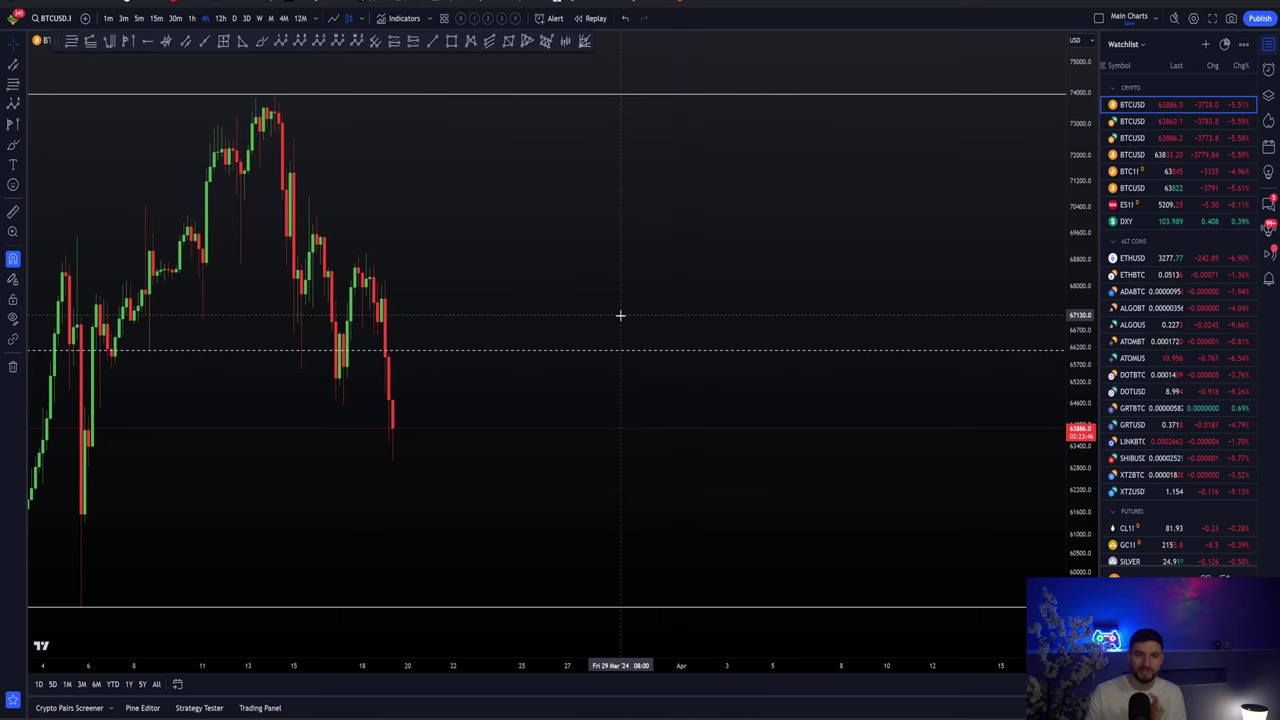
scroll(654, 386, down, 10)
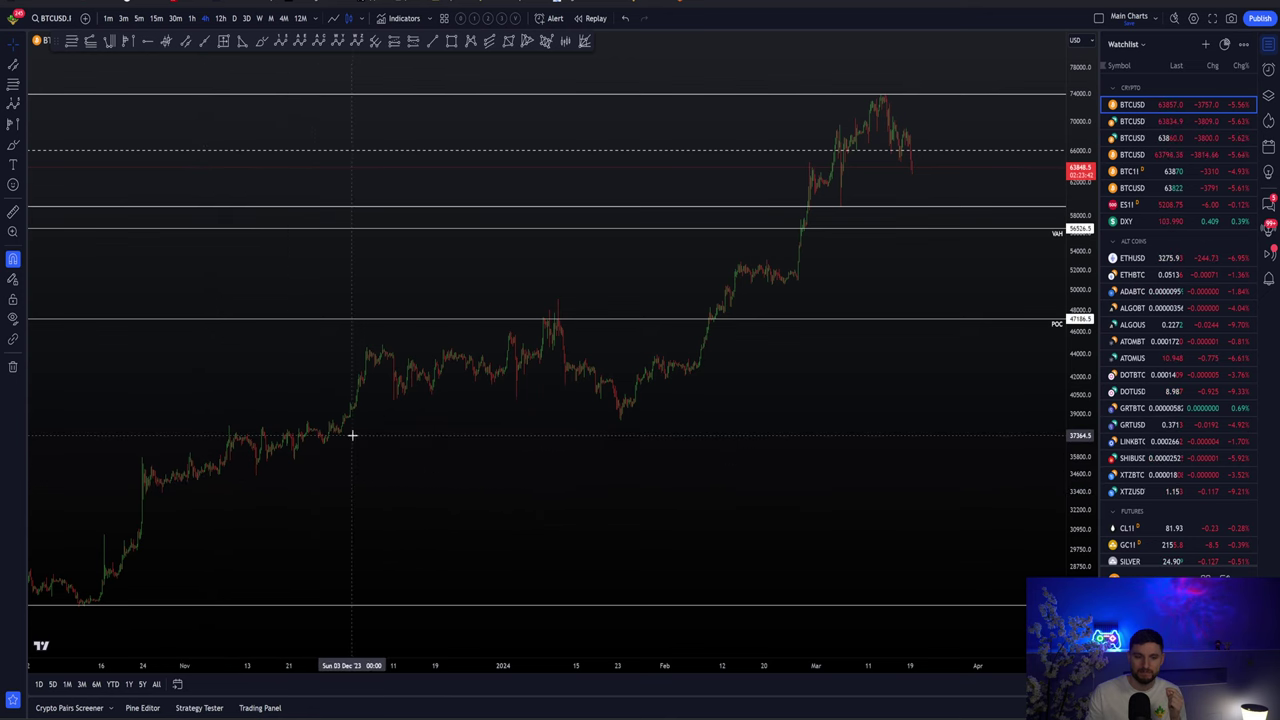
scroll(420, 470, up, 3)
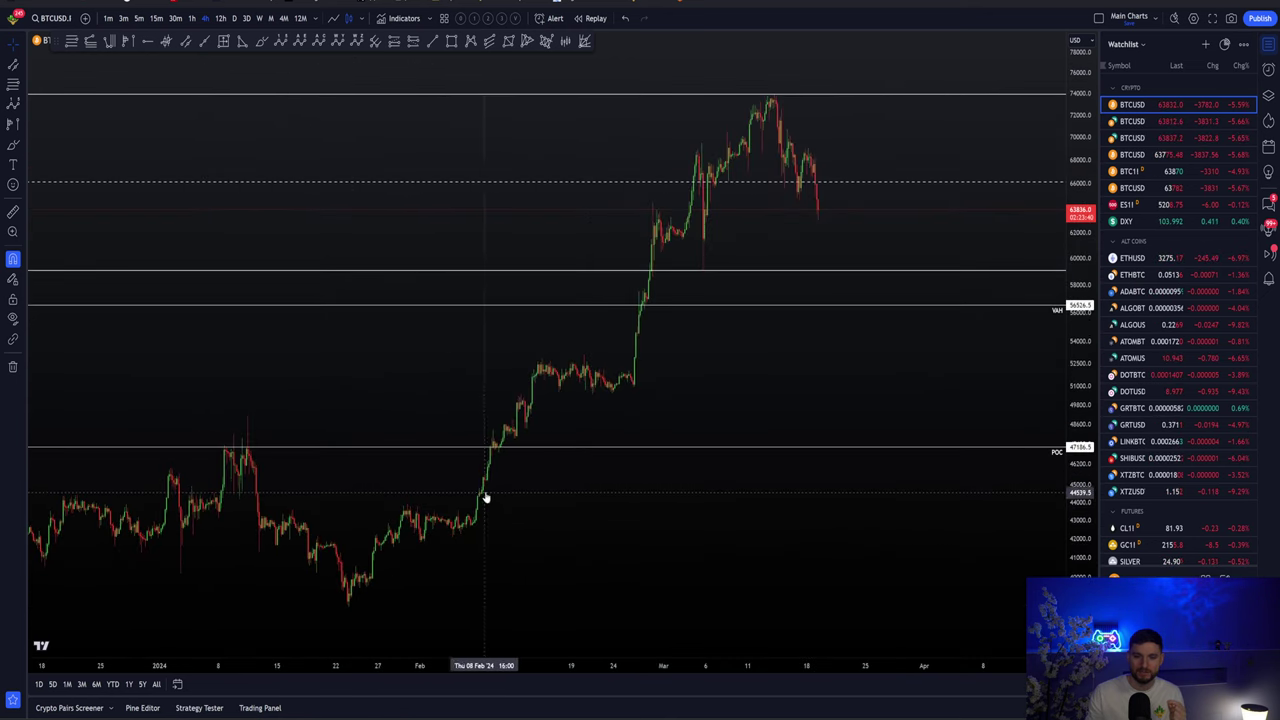
scroll(486, 509, up, 5)
scroll(319, 471, up, 4)
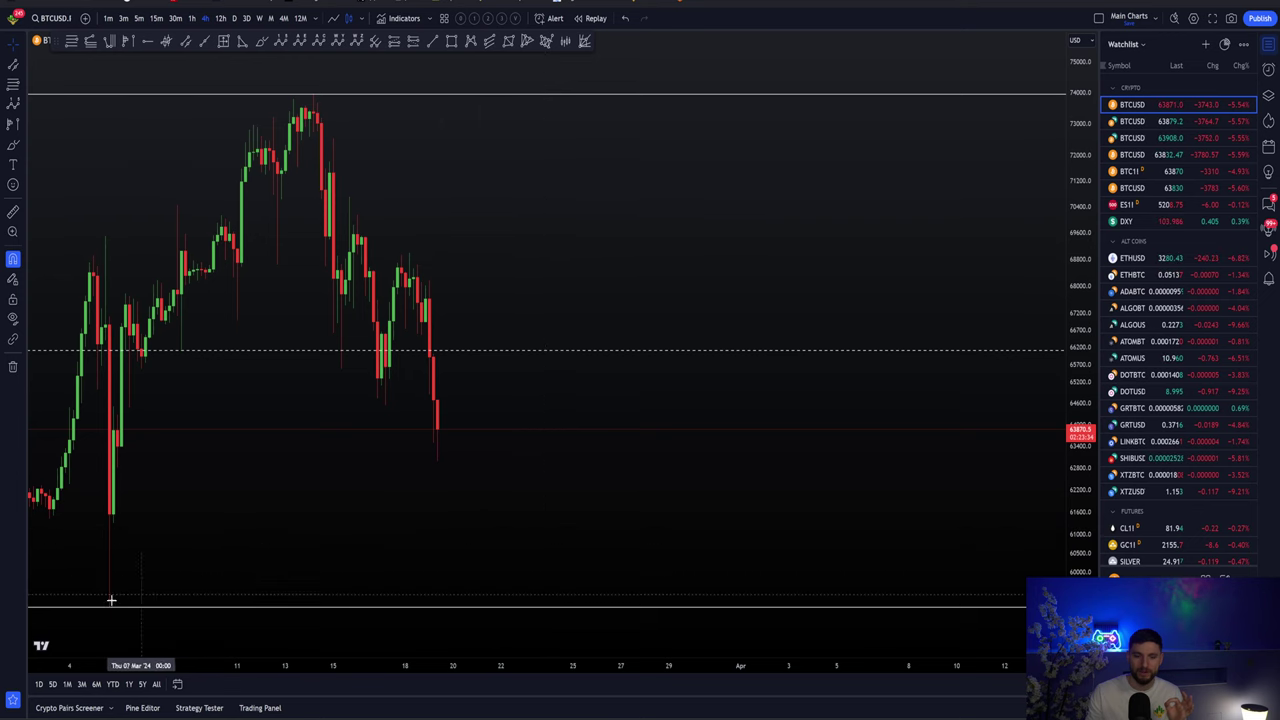
scroll(486, 298, down, 1)
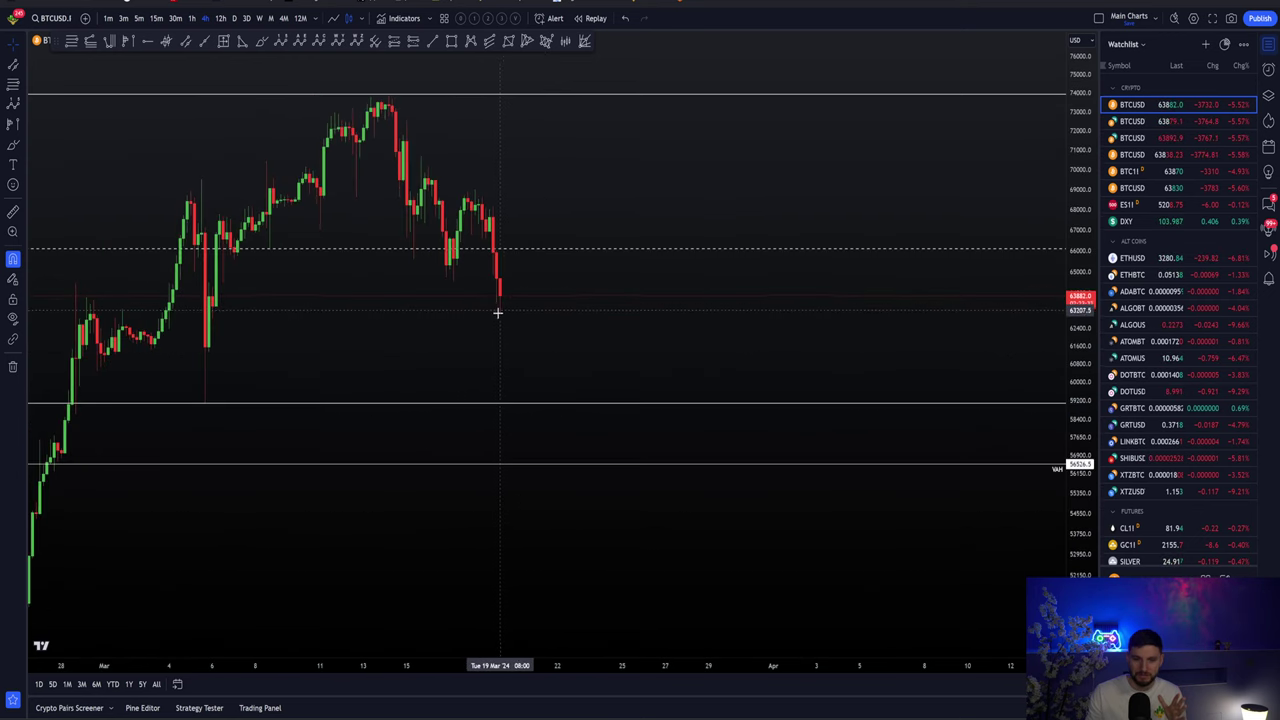
scroll(537, 380, down, 8)
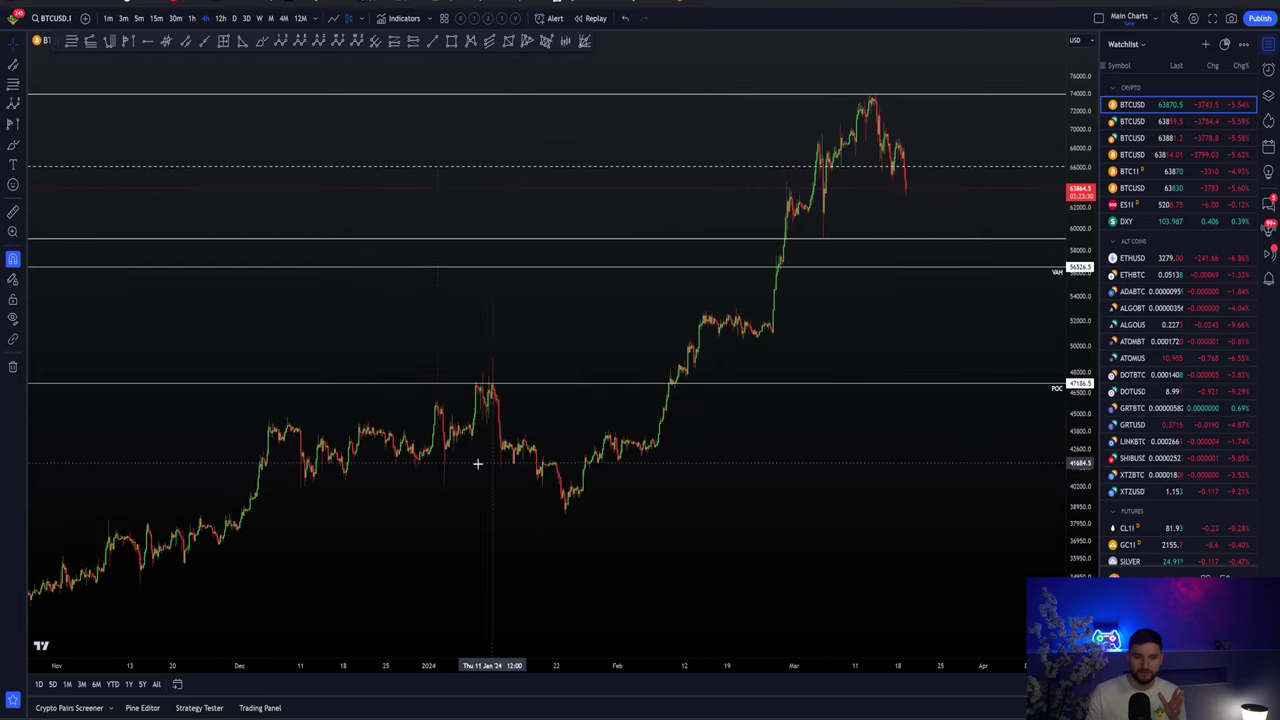
scroll(289, 594, up, 6)
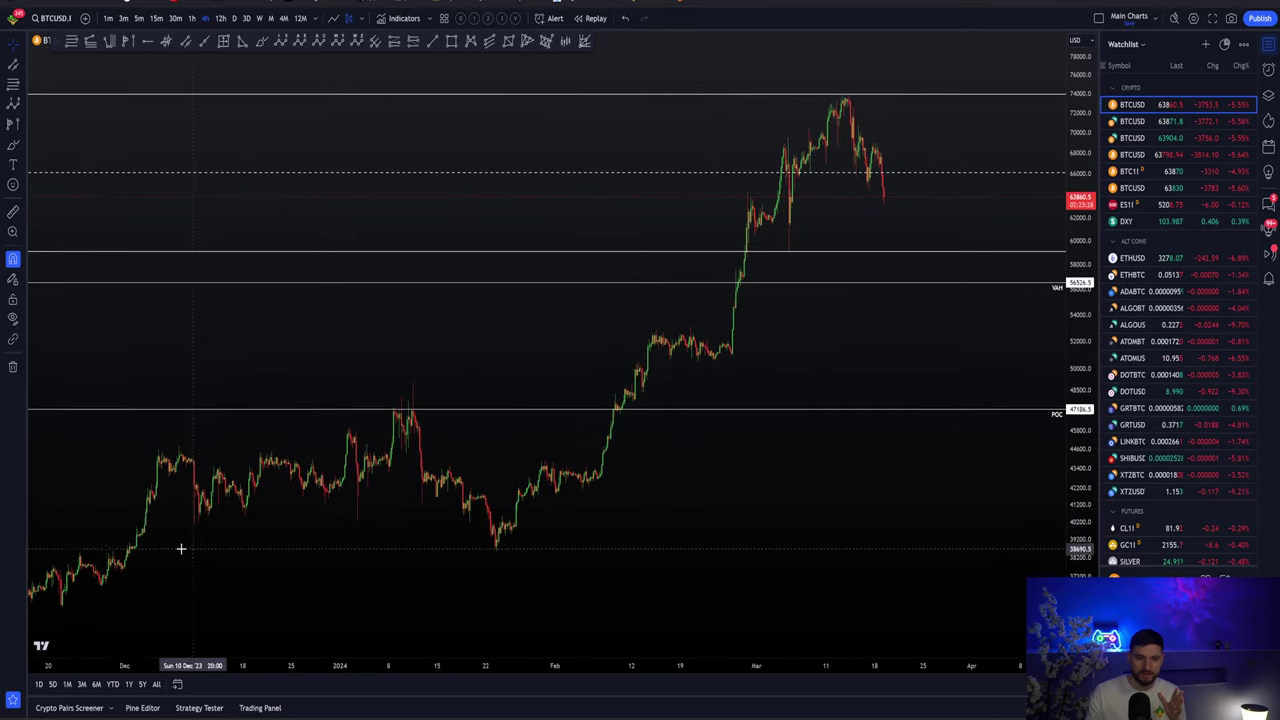
scroll(731, 520, up, 3)
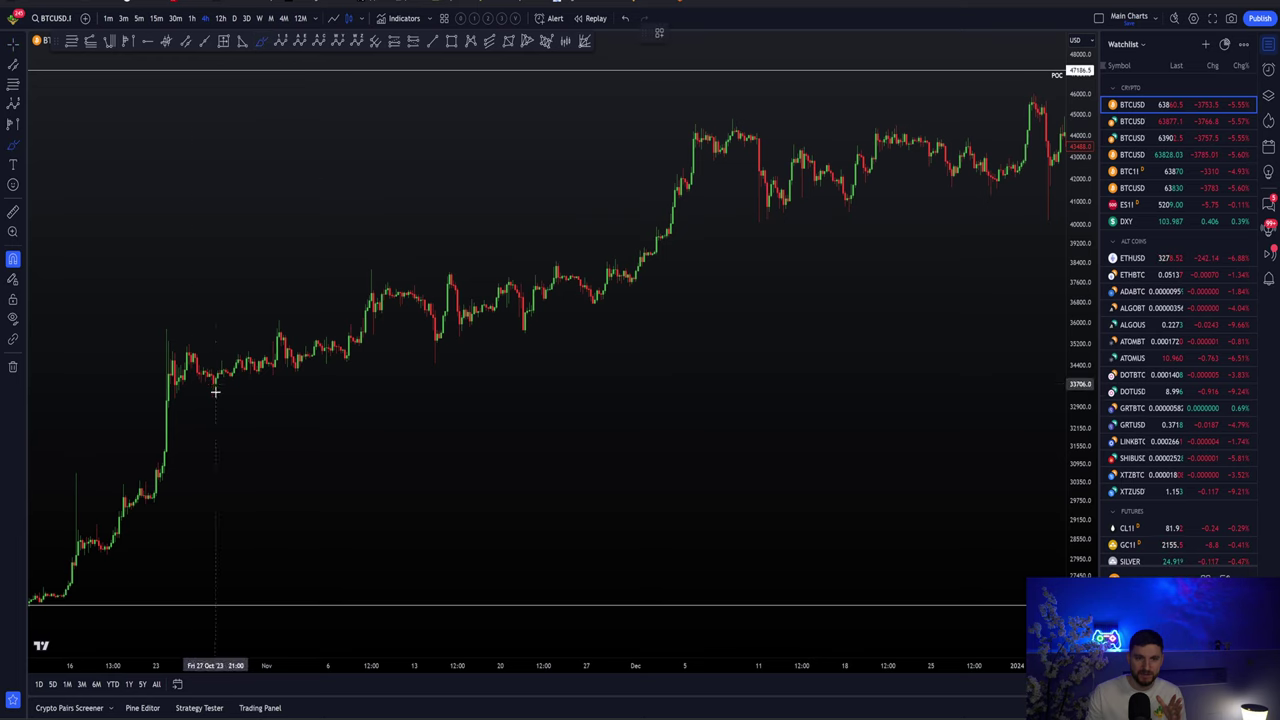
mouse_move(174, 398)
mouse_down()
mouse_move(458, 357)
mouse_move(668, 272)
mouse_up()
key(ctrl+z)
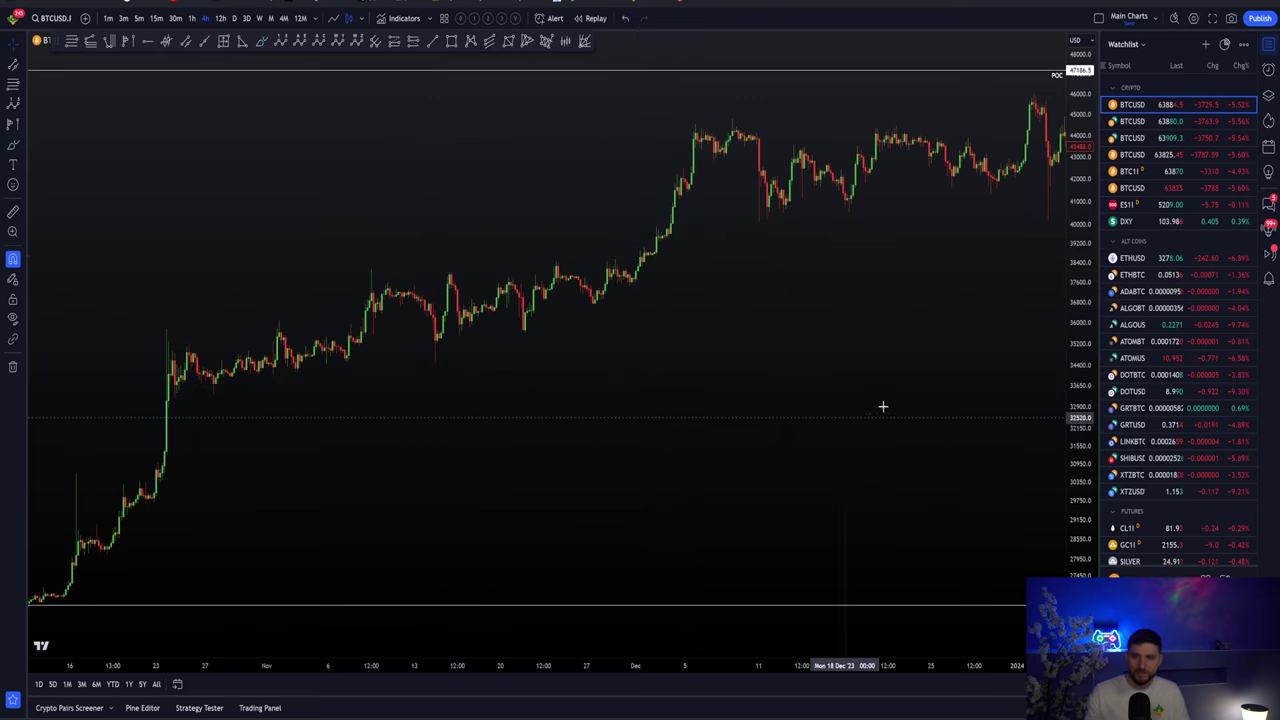
mouse_move(894, 400)
mouse_down()
mouse_move(608, 323)
mouse_move(250, 391)
mouse_up()
scroll(334, 357, up, 3)
drag(334, 357, 717, 331)
scroll(466, 380, up, 3)
drag(494, 468, 608, 423)
scroll(603, 423, up, 1)
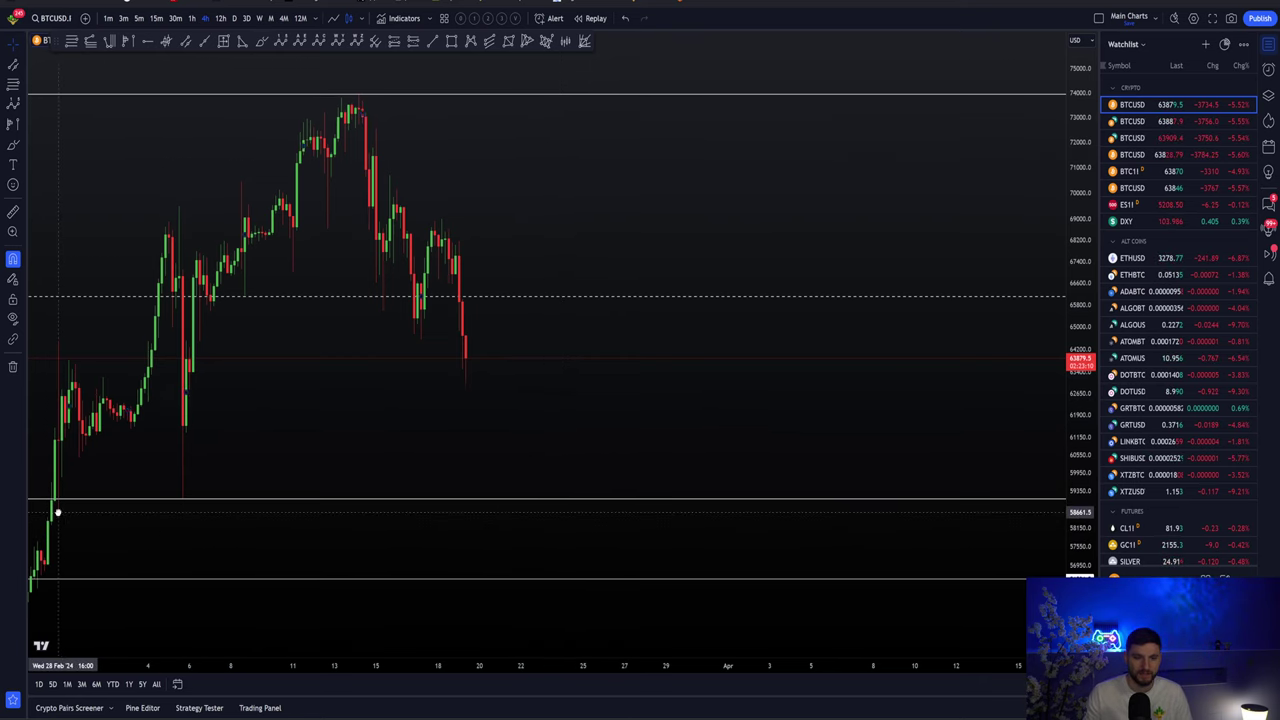
drag(57, 509, 100, 505)
click(263, 42)
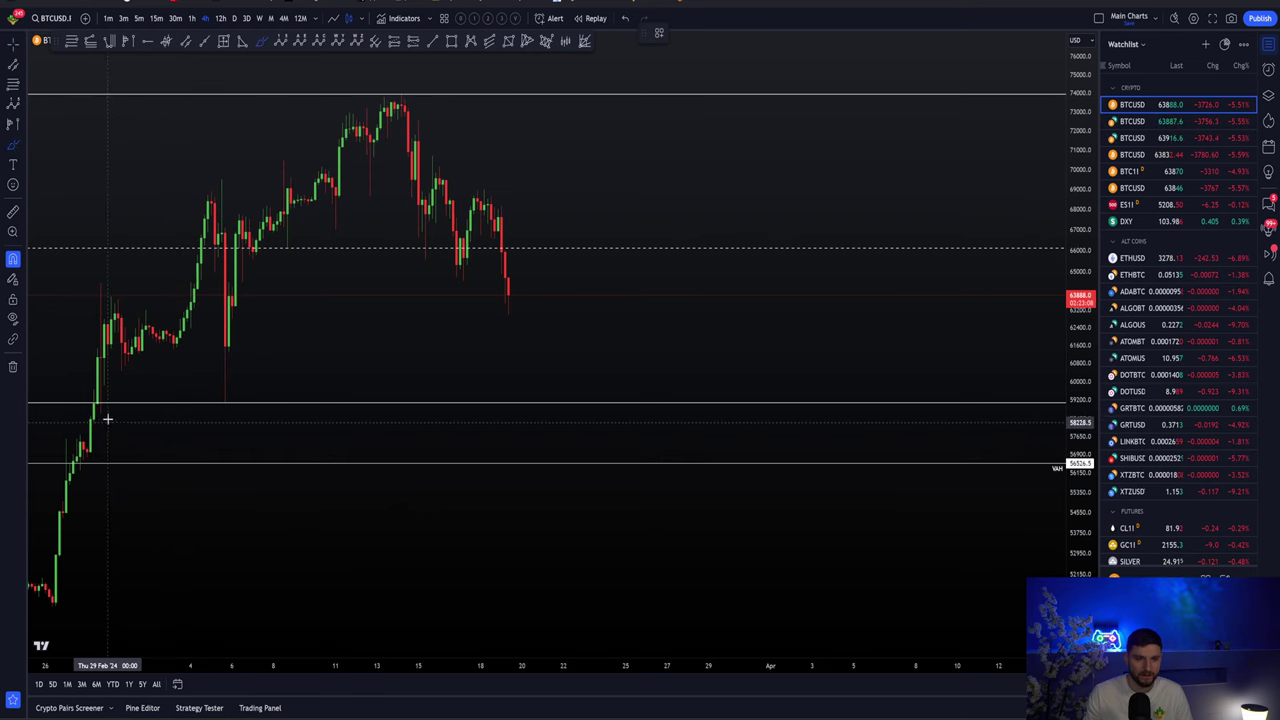
drag(100, 413, 551, 381)
key(ctrl+z)
scroll(594, 374, up, 3)
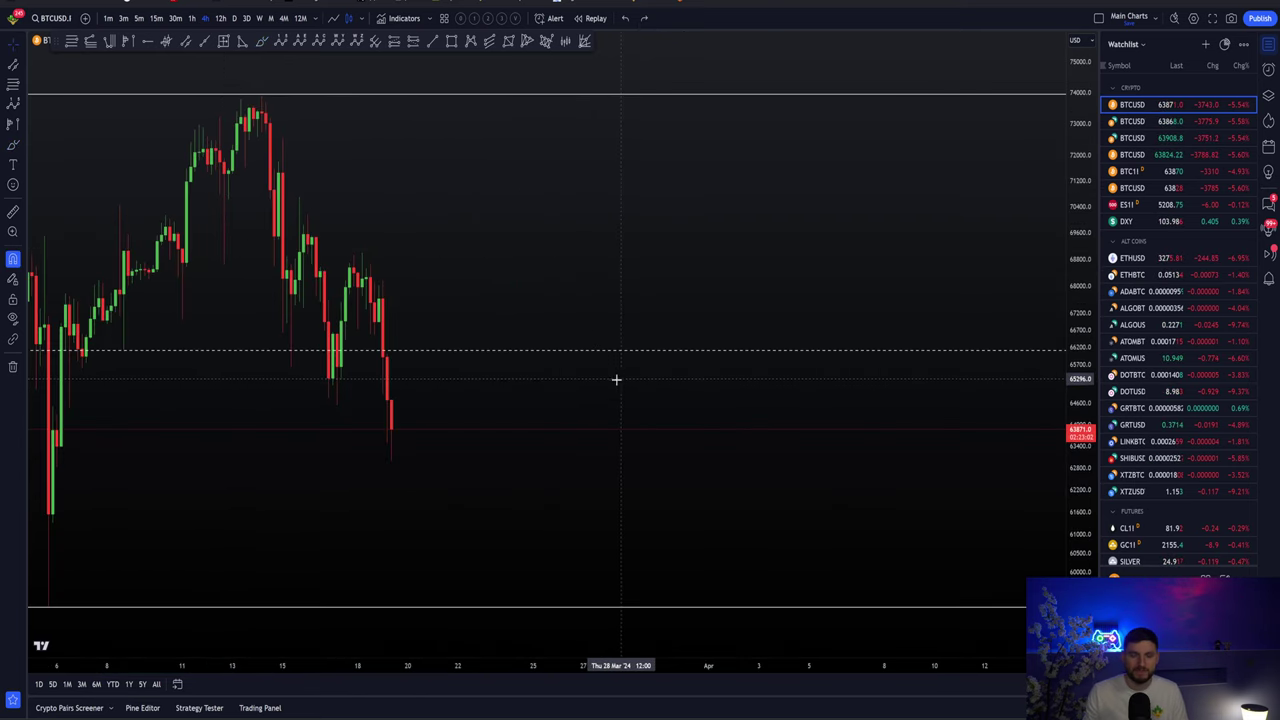
scroll(634, 437, left, 3)
scroll(678, 612, right, 3)
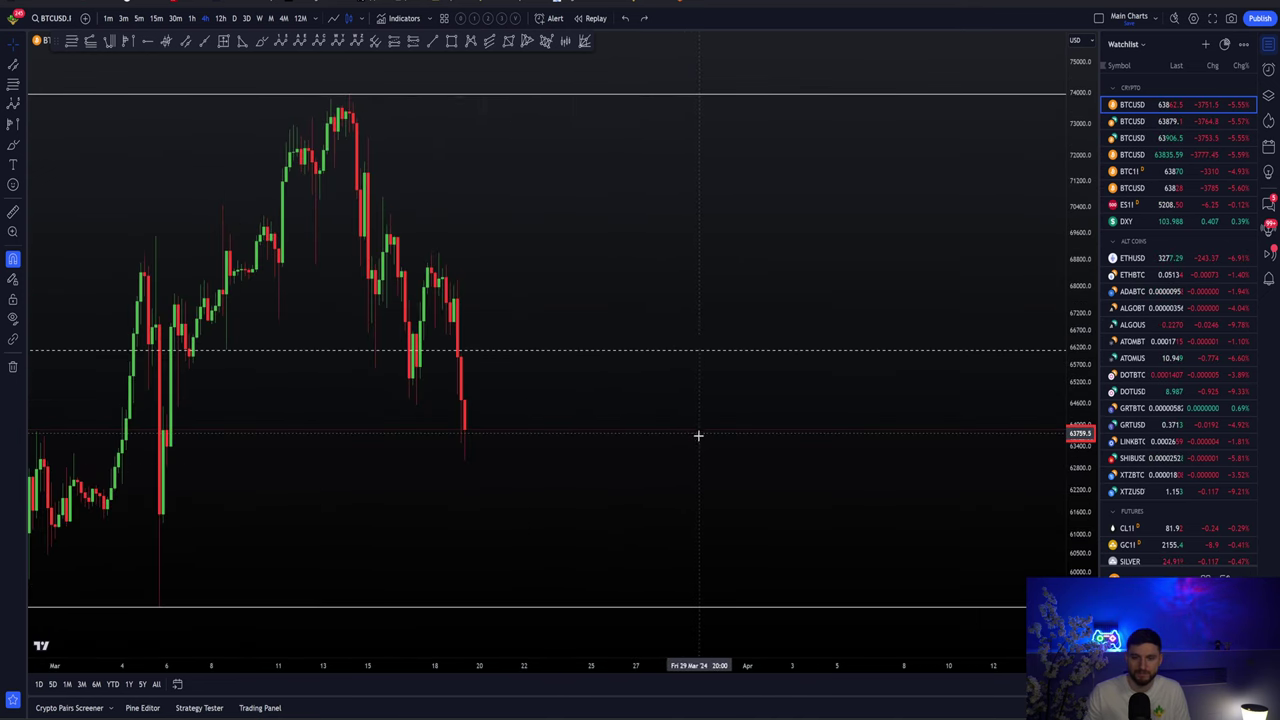
scroll(541, 254, down, 1)
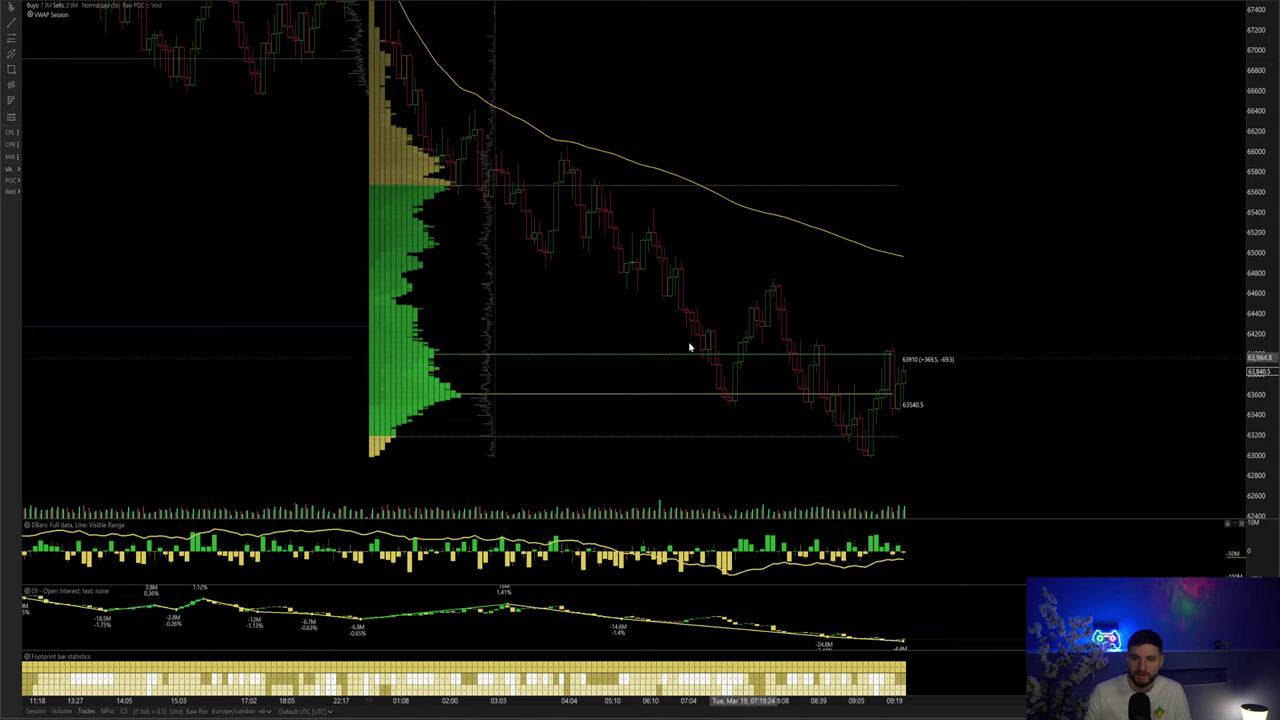
scroll(719, 287, down, 2)
scroll(1060, 480, up, 3)
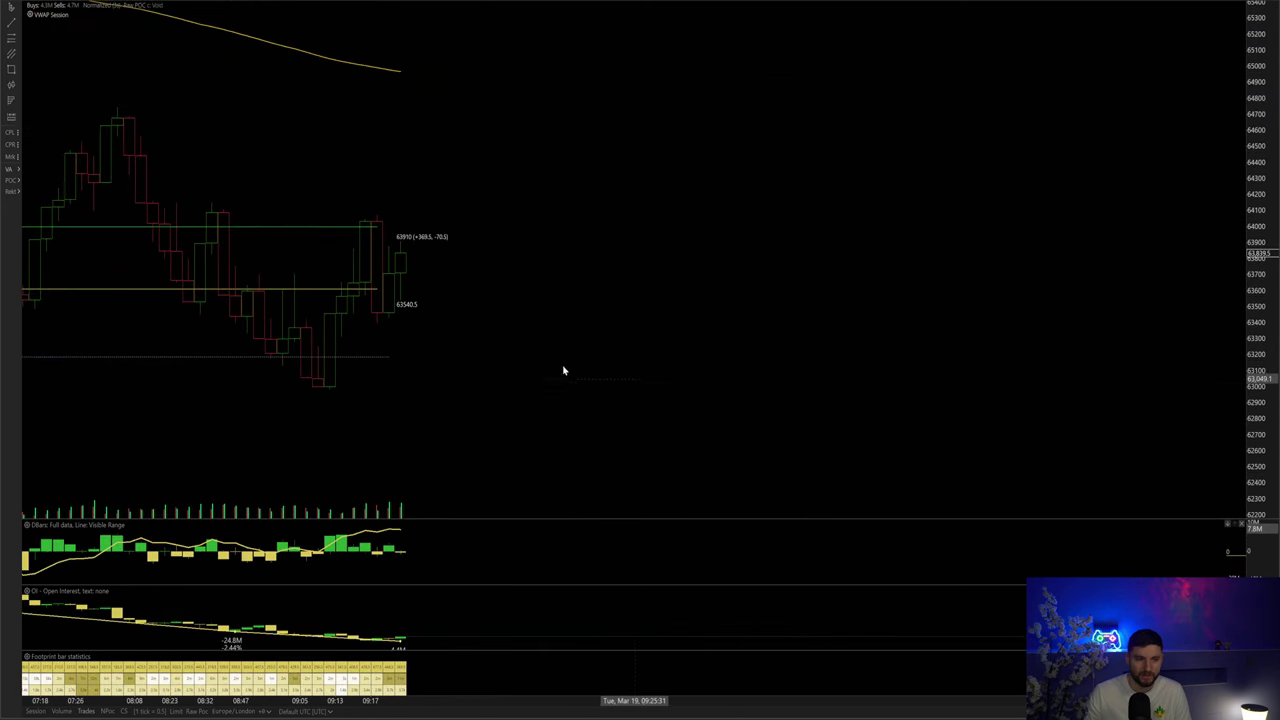
scroll(899, 374, up, 2)
scroll(400, 650, up, 3)
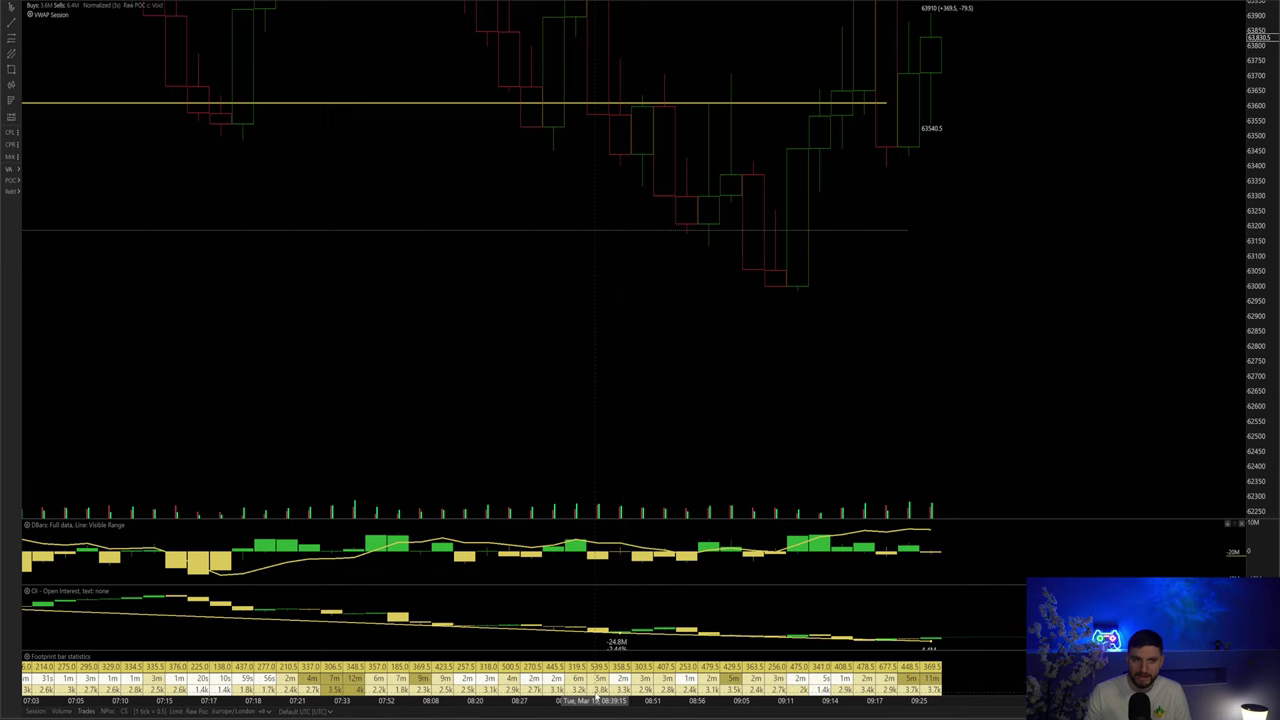
drag(660, 263, 740, 147)
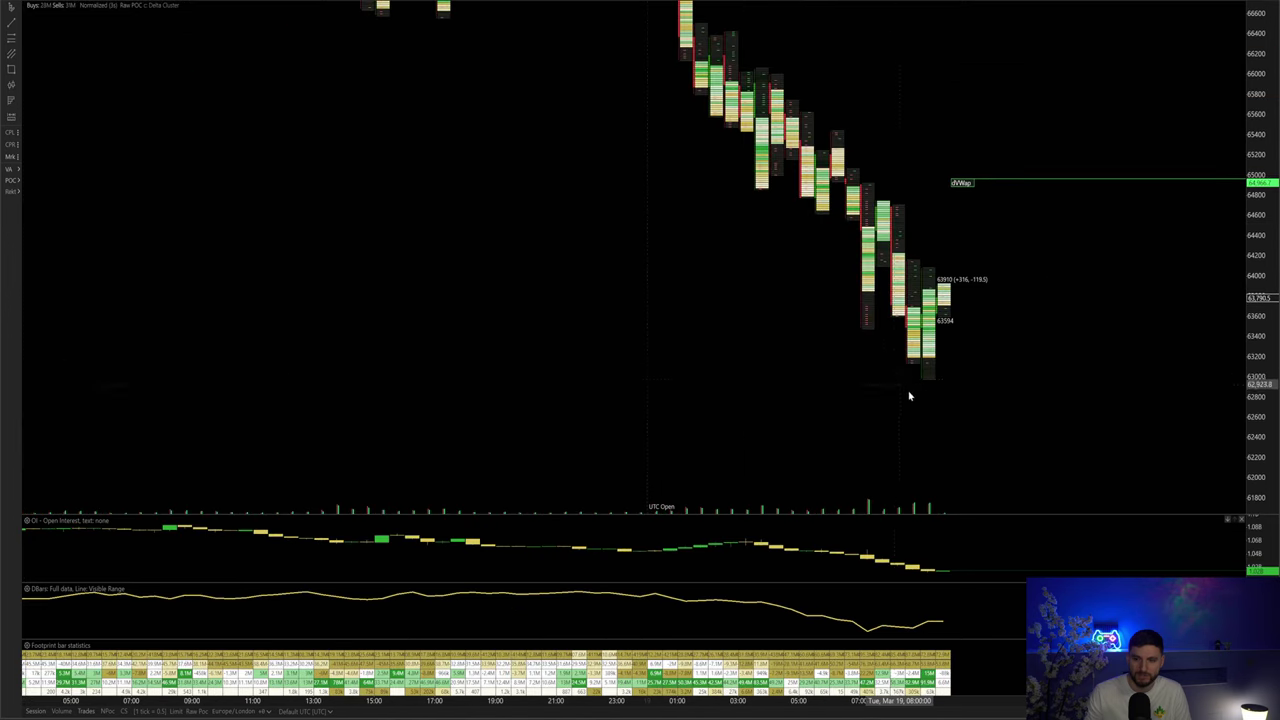
scroll(910, 396, up, 6)
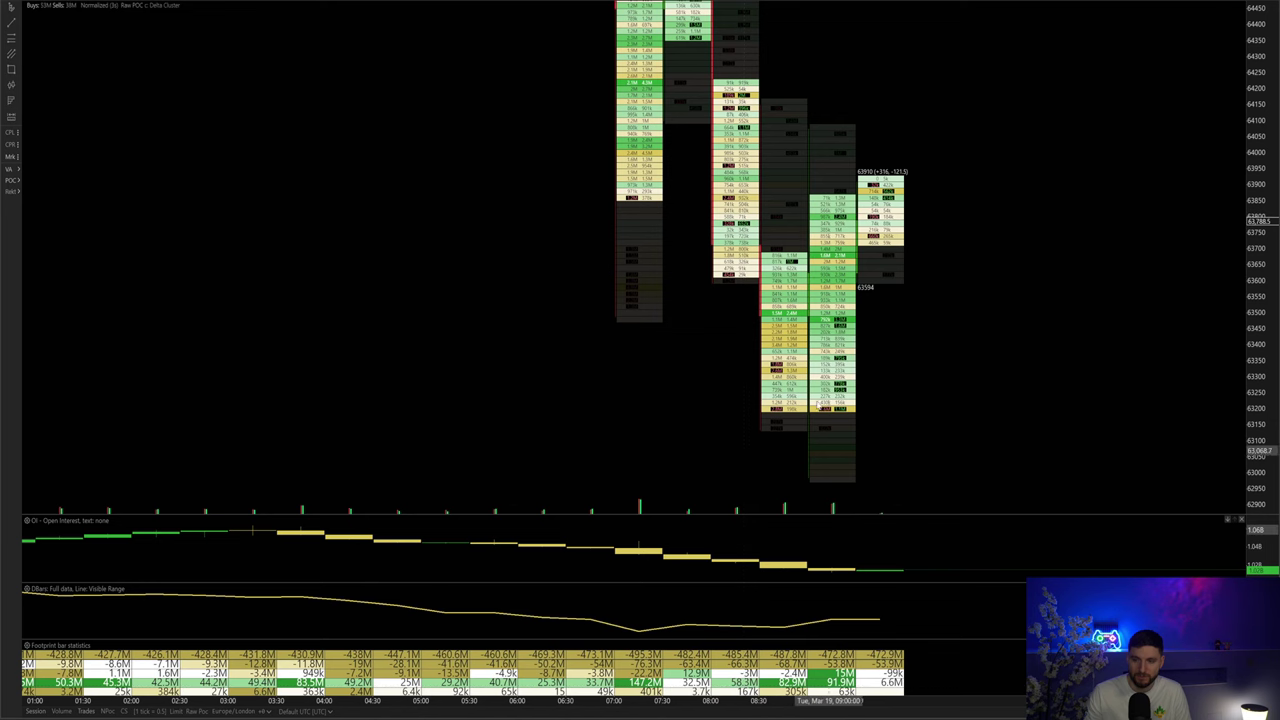
scroll(932, 307, down, 2)
scroll(553, 261, up, 3)
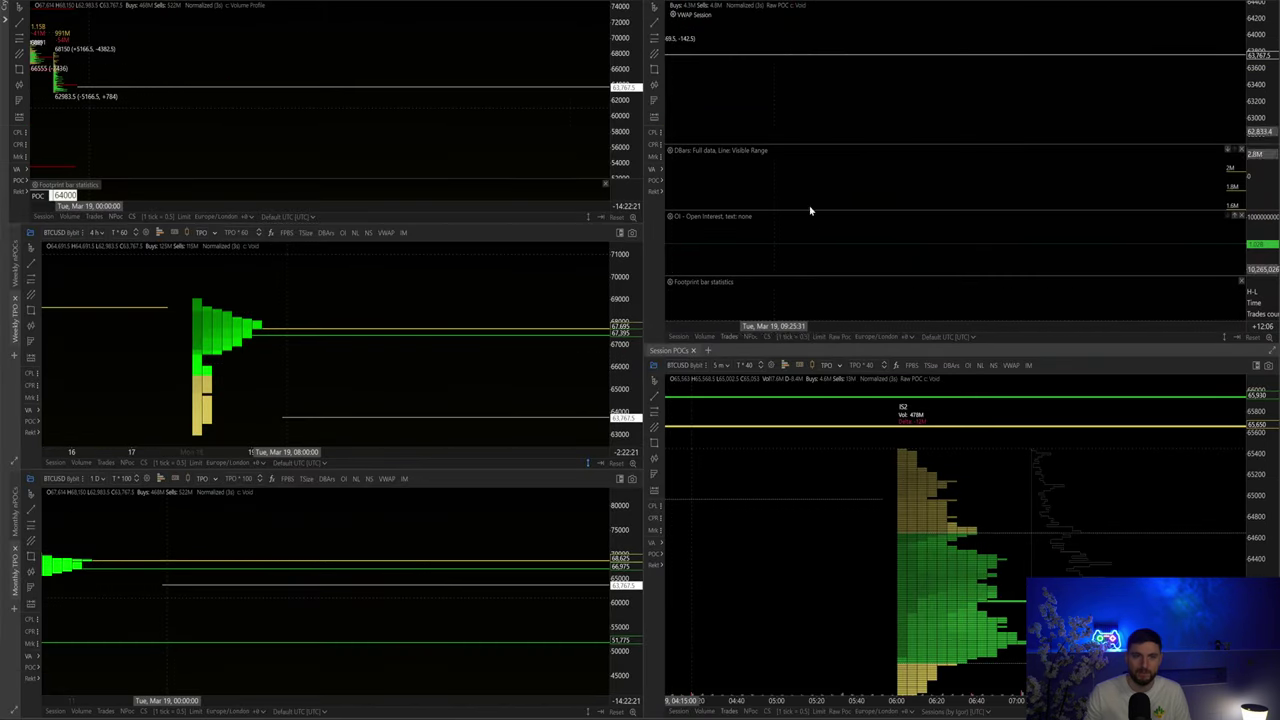
scroll(544, 106, down, 3)
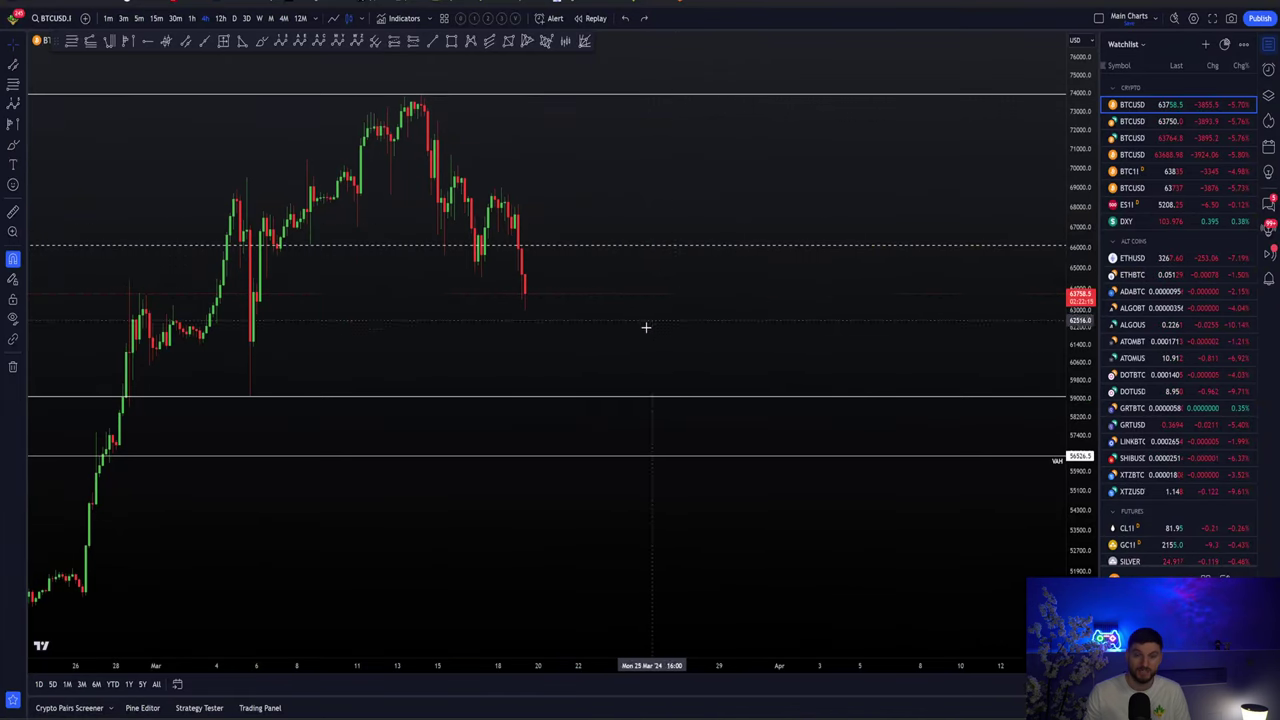
scroll(646, 327, up, 3)
drag(646, 327, 551, 237)
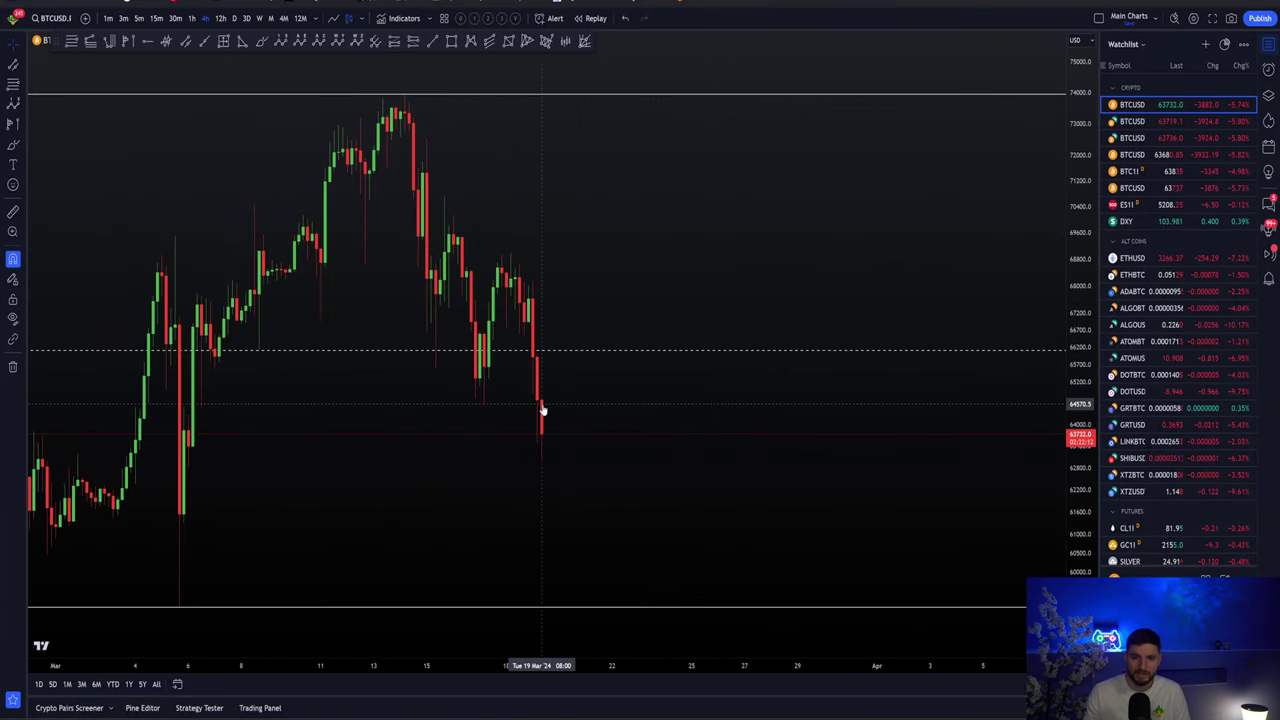
Zoom and pan the BTCUSD chart to frame the latest candles near 63,700
scroll(703, 515, down, 1)
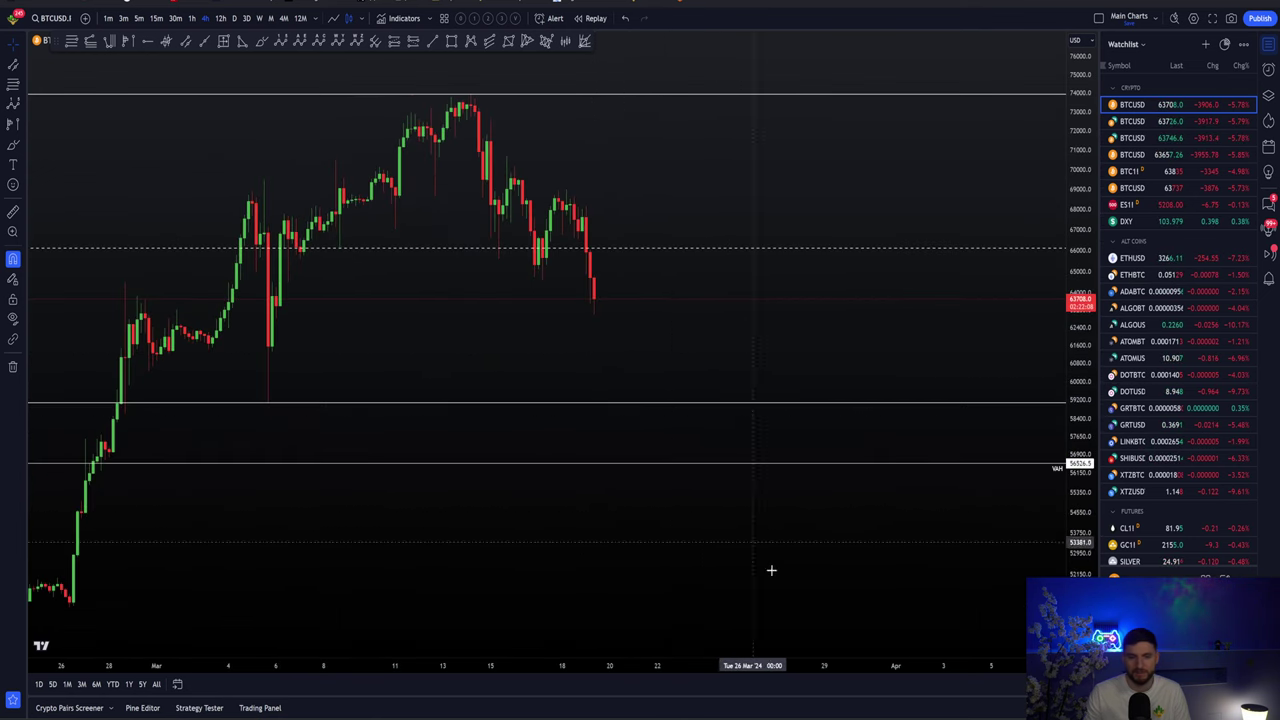
scroll(786, 519, up, 1)
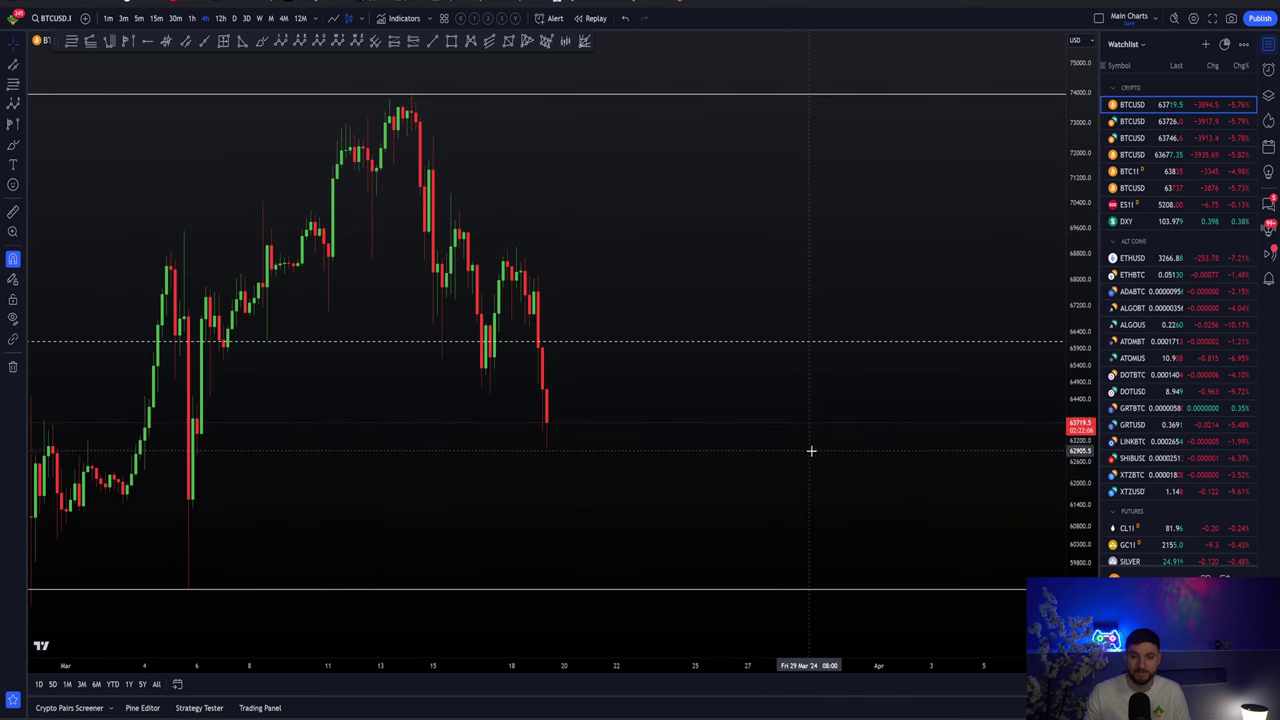
drag(811, 449, 763, 429)
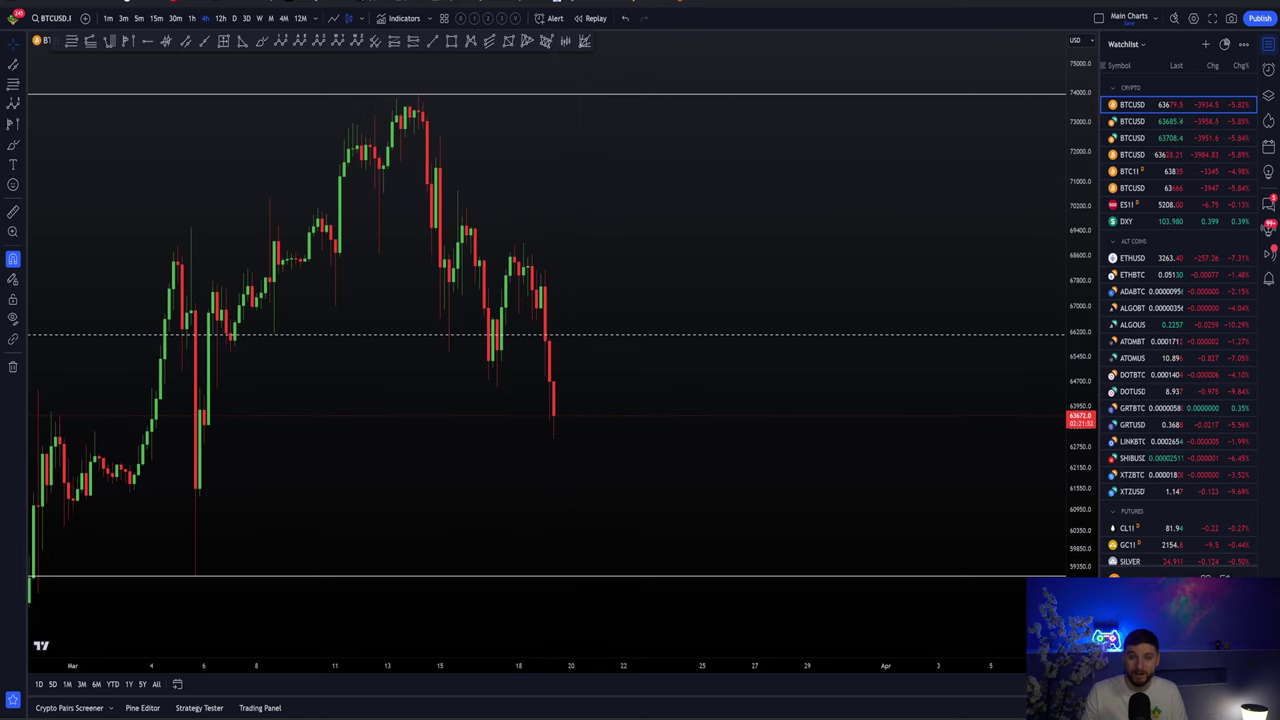
key(ctrl+Tab)
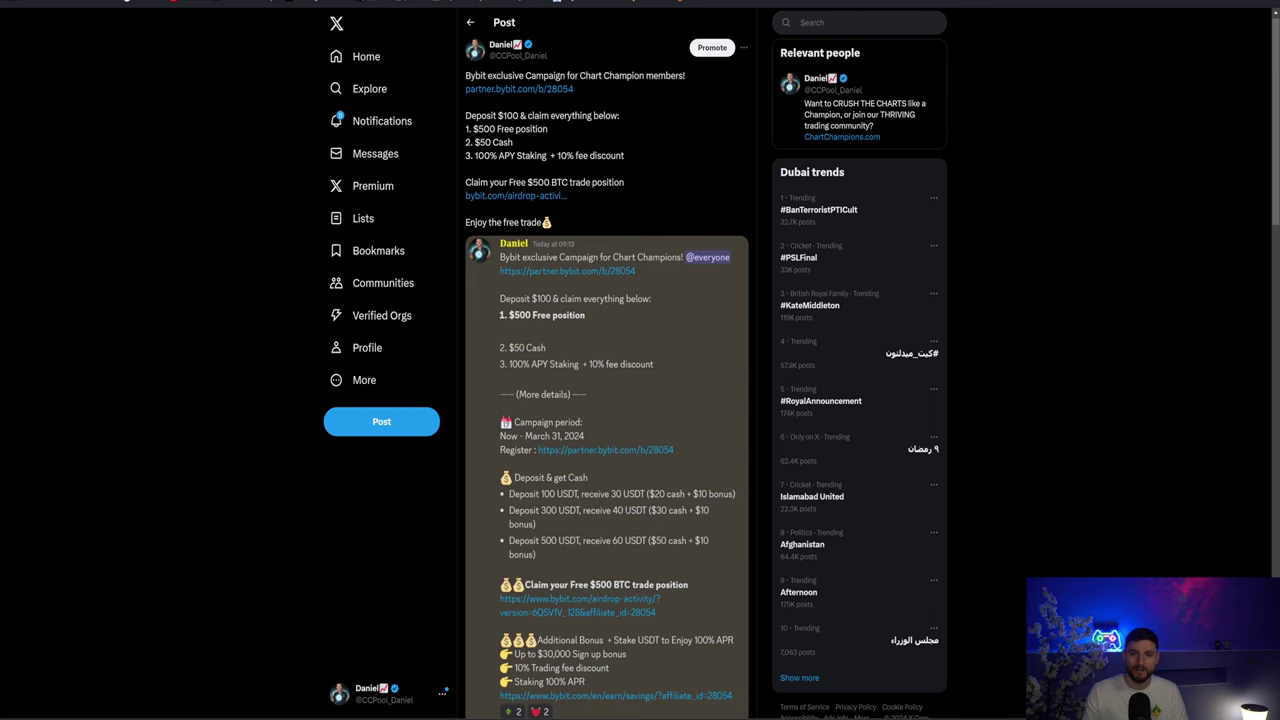
scroll(650, 297, down, 1)
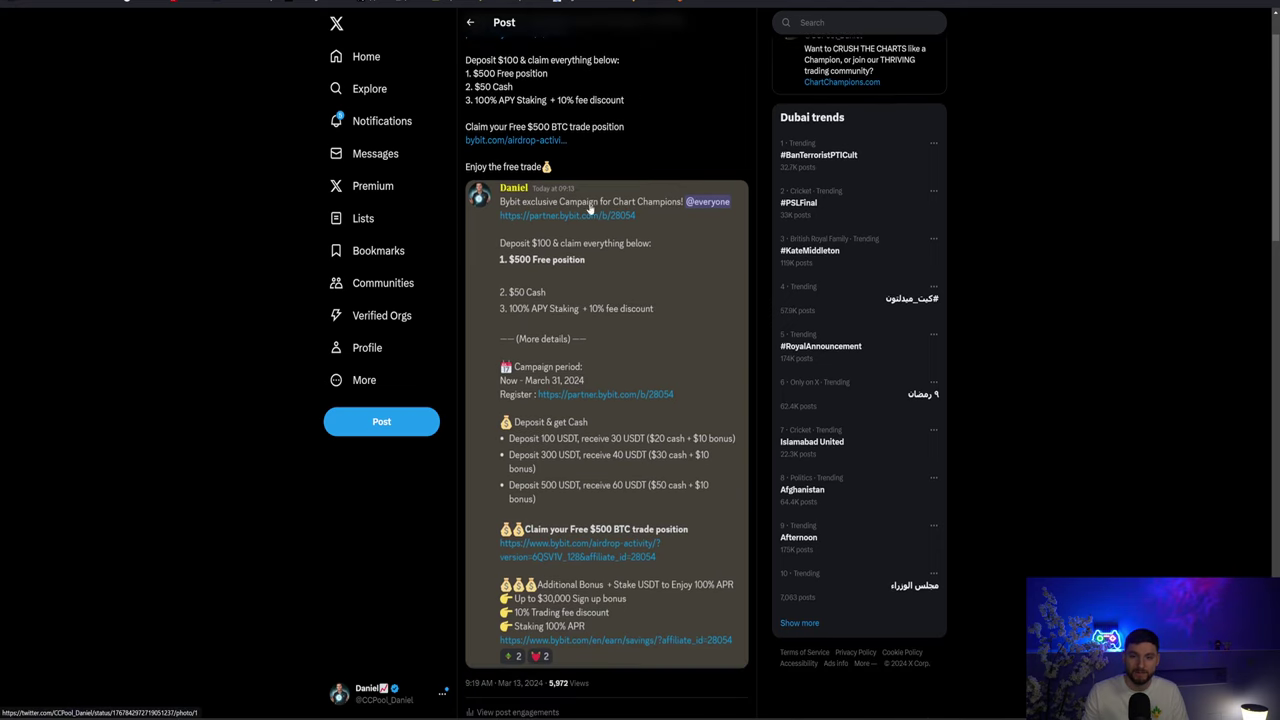
scroll(541, 318, up, 1)
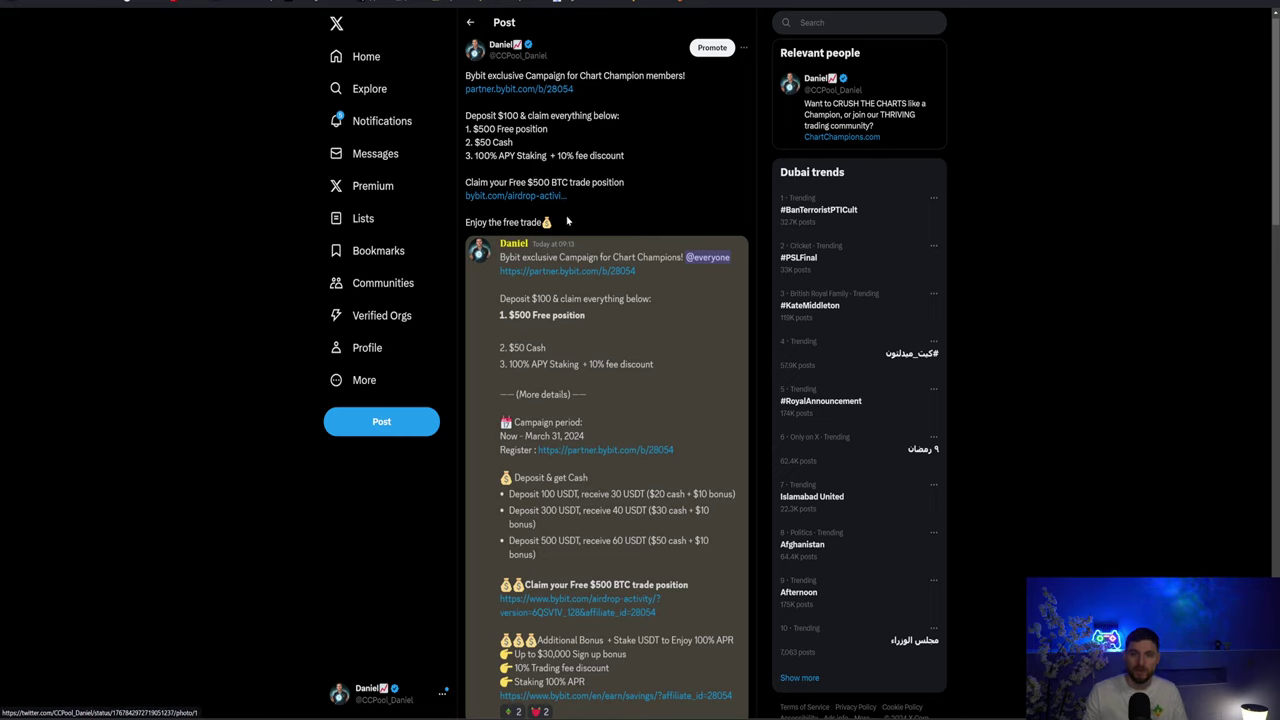
right_click(565, 199)
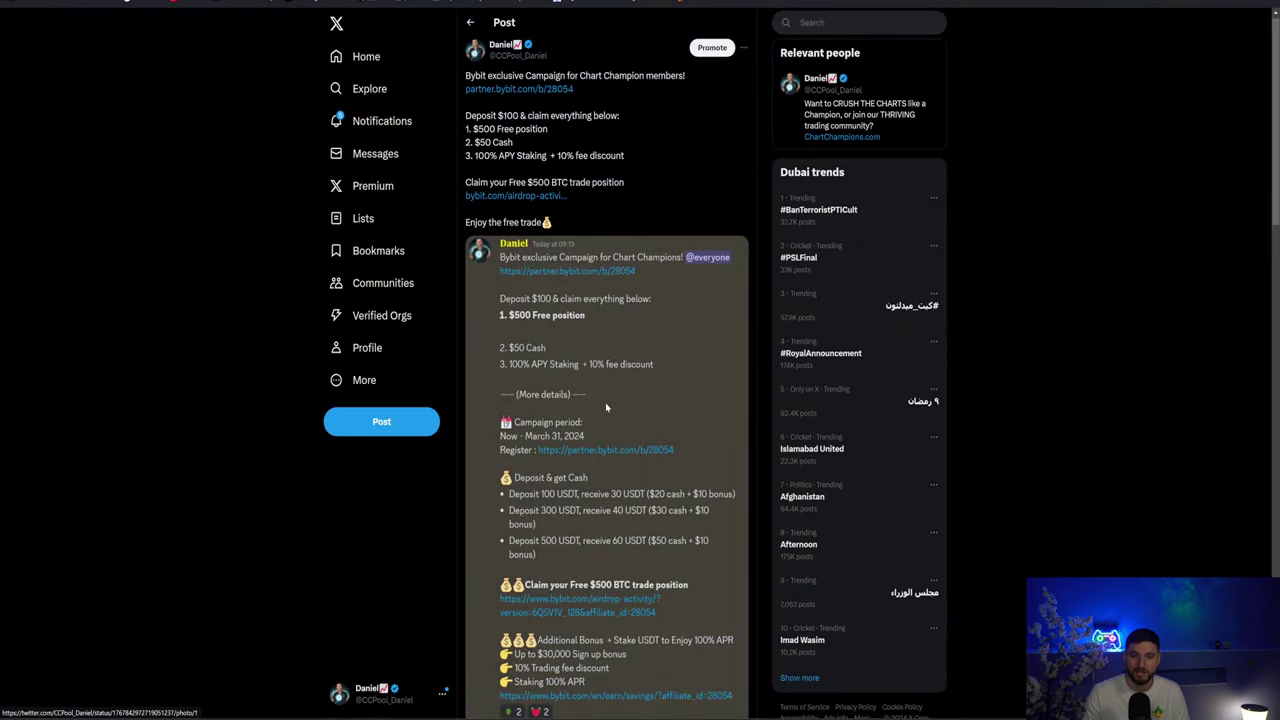
click(606, 408)
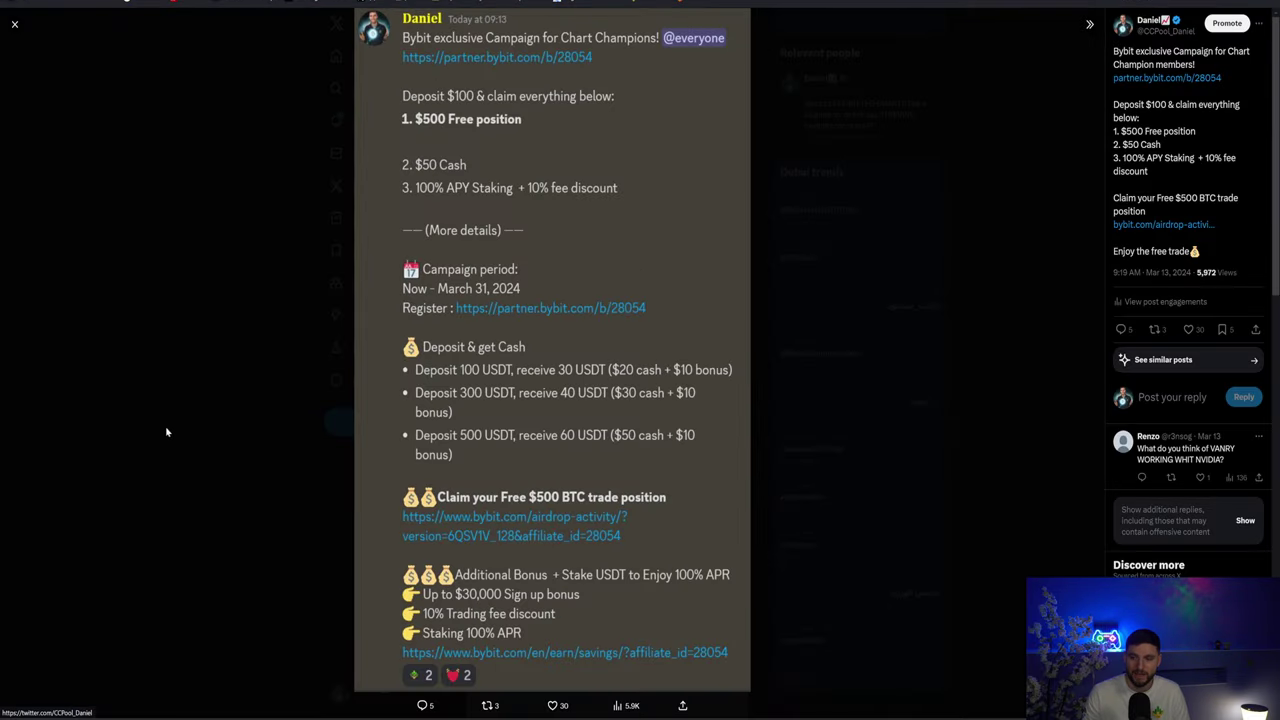
click(167, 432)
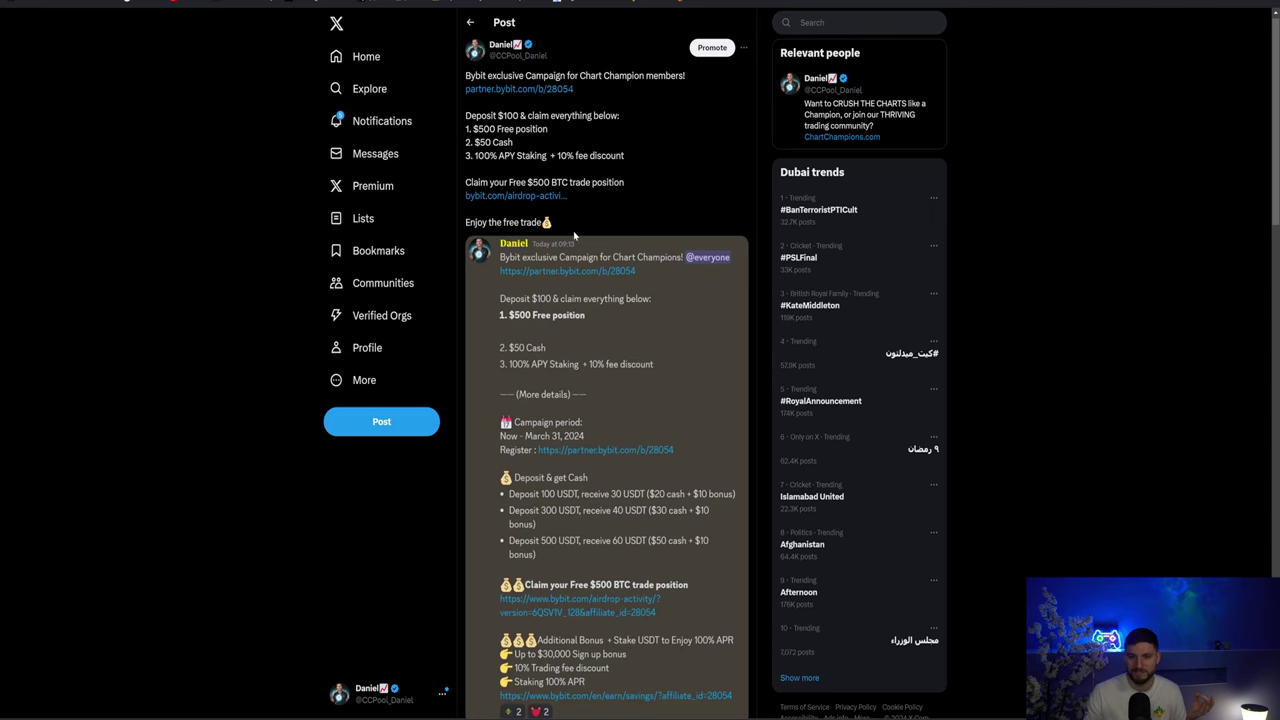
Scroll down through the Bybit promo post on X and back up
scroll(601, 420, down, 1)
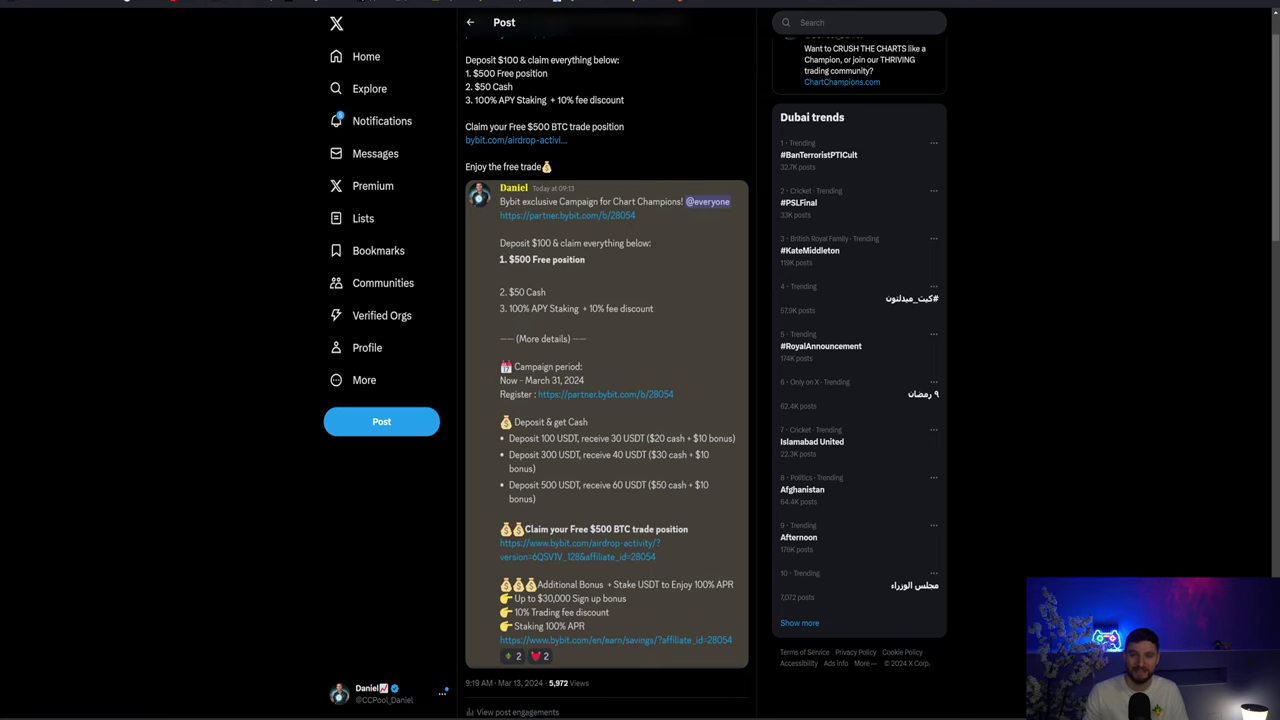
scroll(586, 248, up, 1)
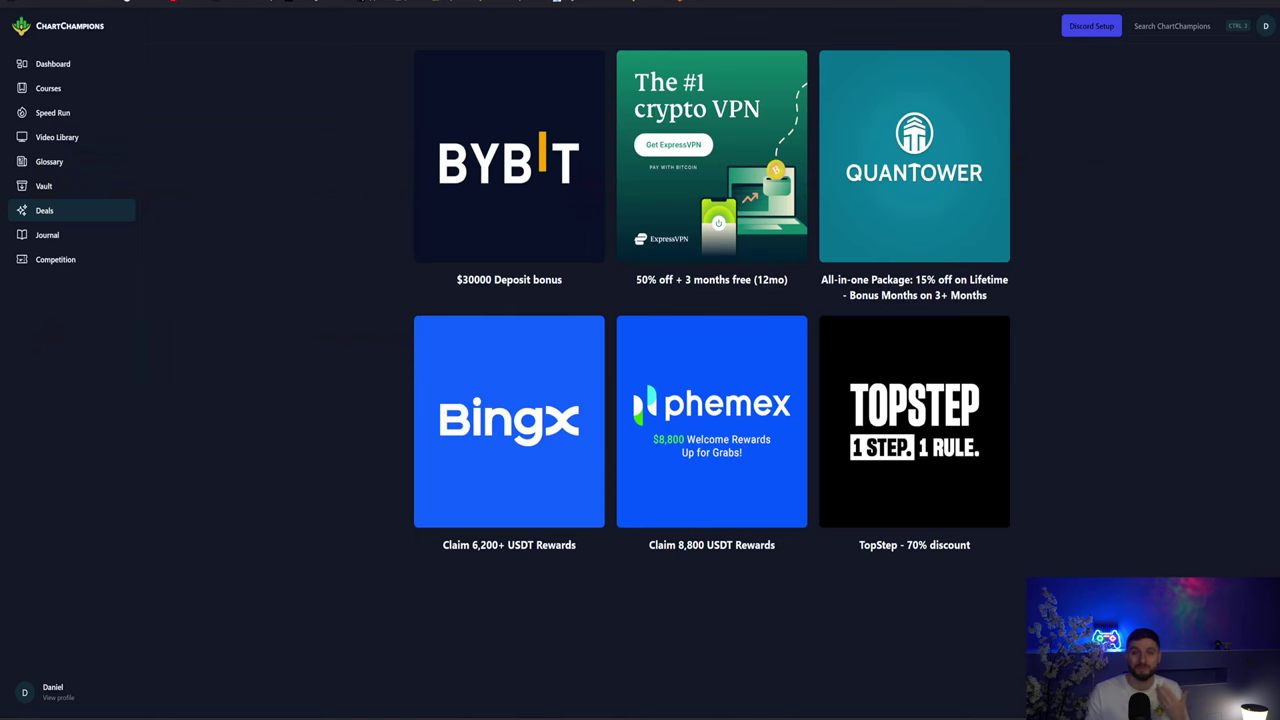
Open Courses and scroll through the Apprentice, Adept, Expert and Master course cards
click(50, 88)
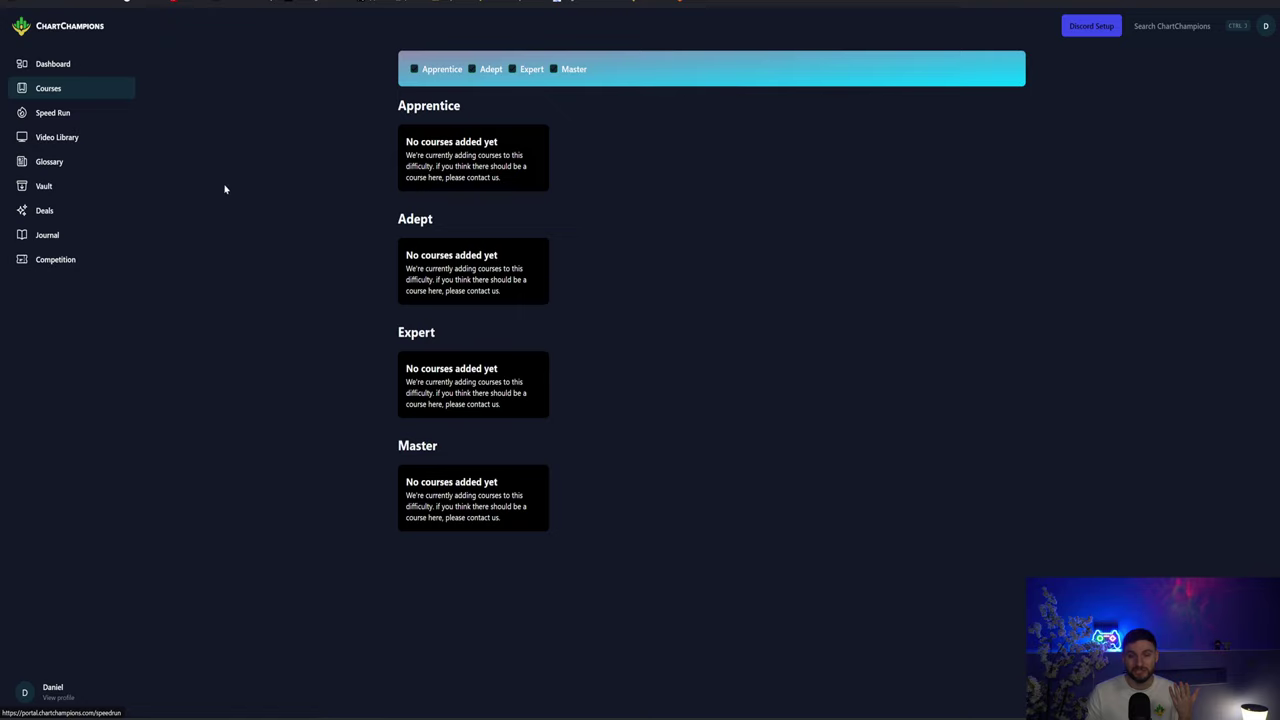
scroll(239, 205, down, 7)
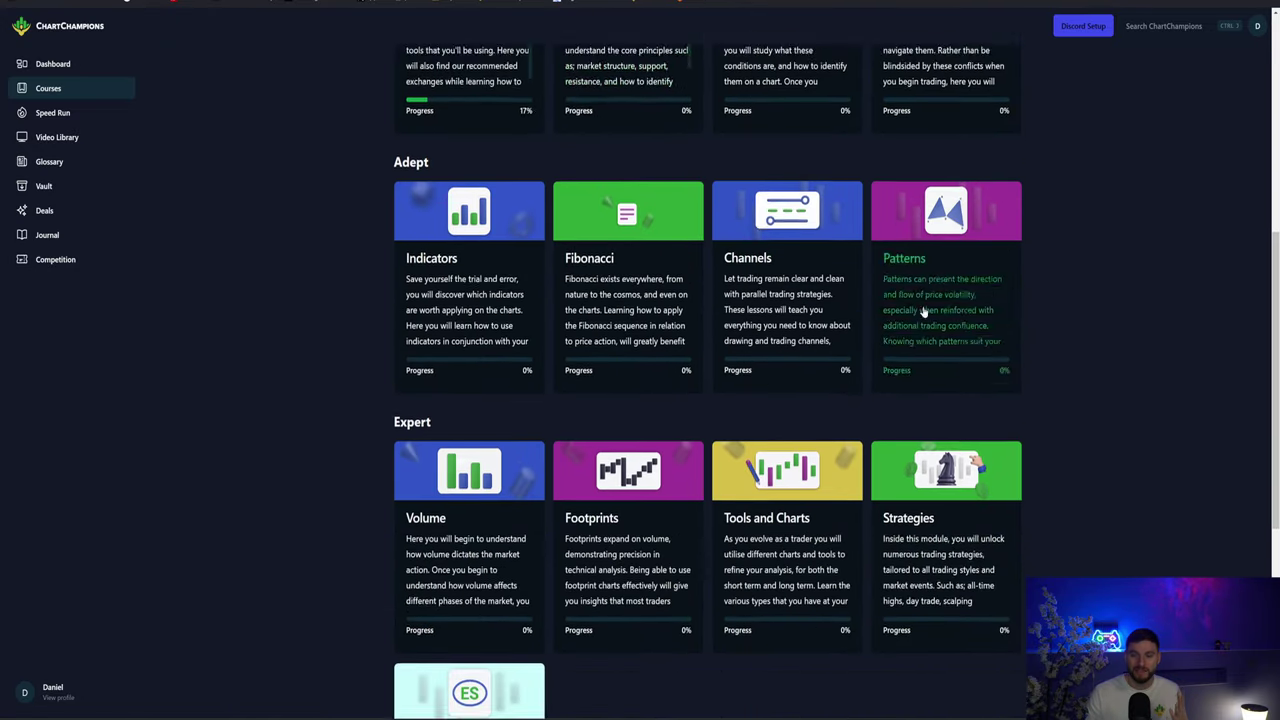
scroll(1104, 348, down, 2)
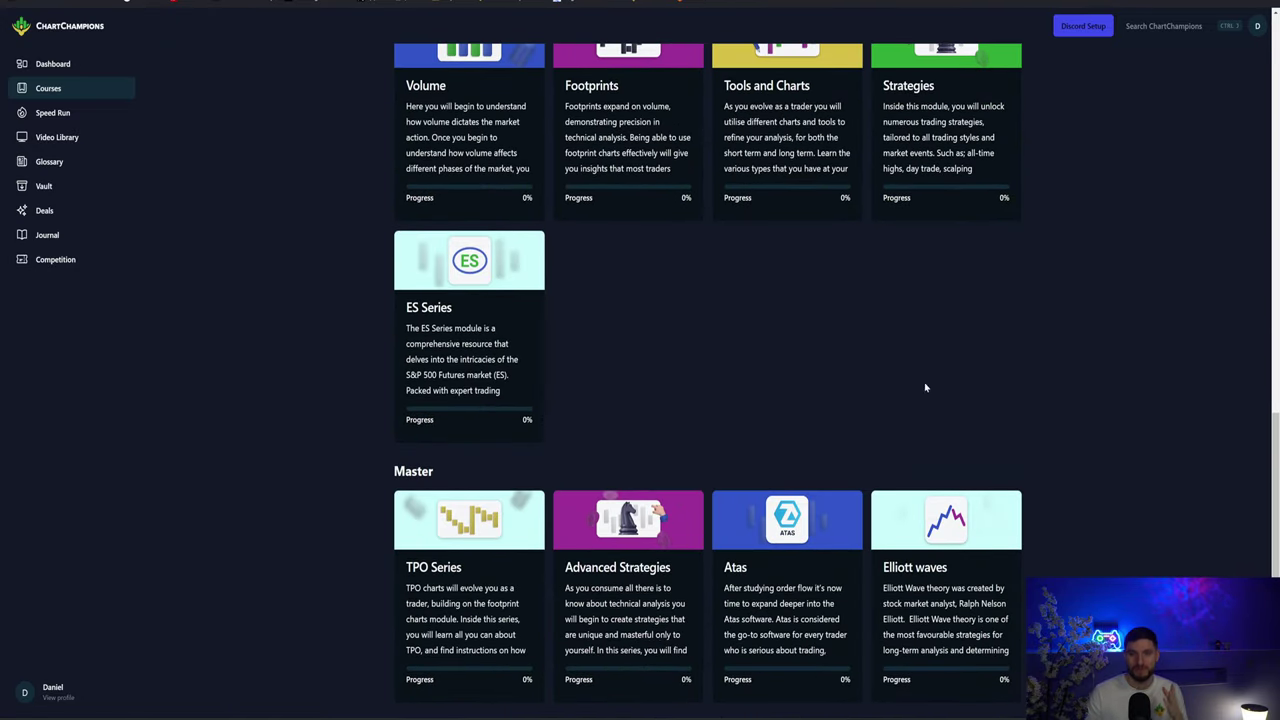
scroll(720, 399, up, 1)
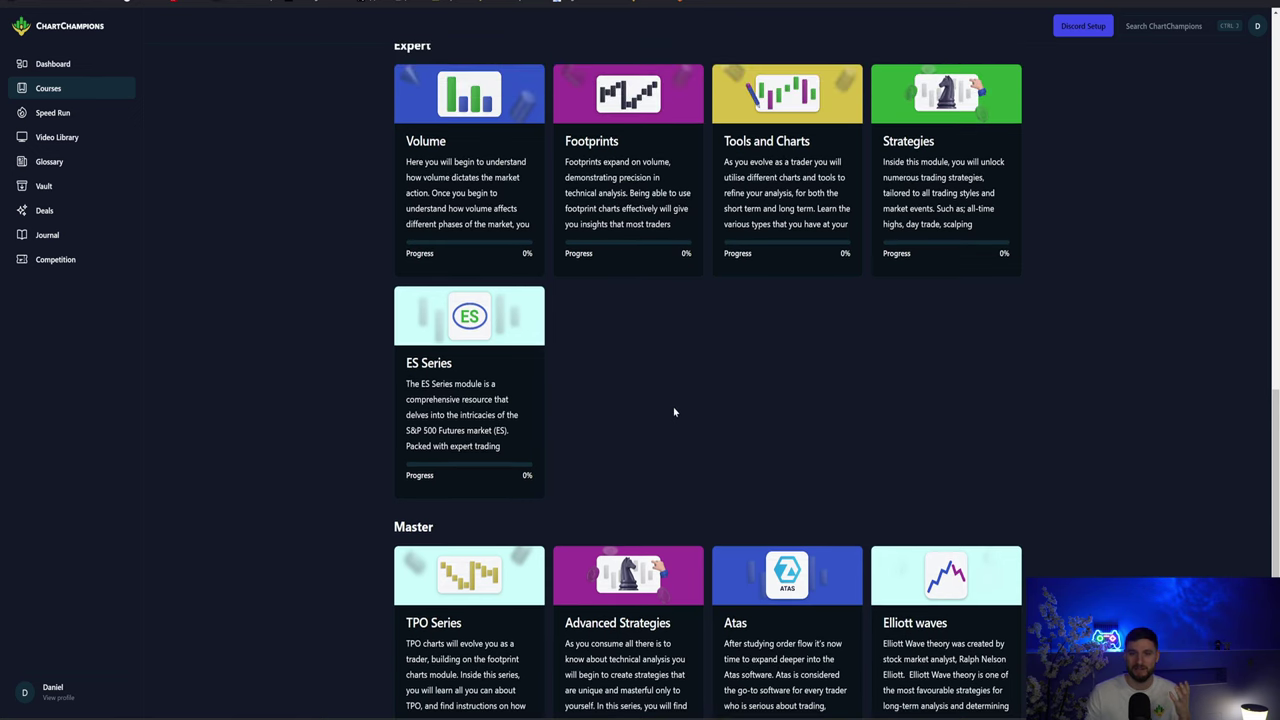
scroll(674, 412, up, 8)
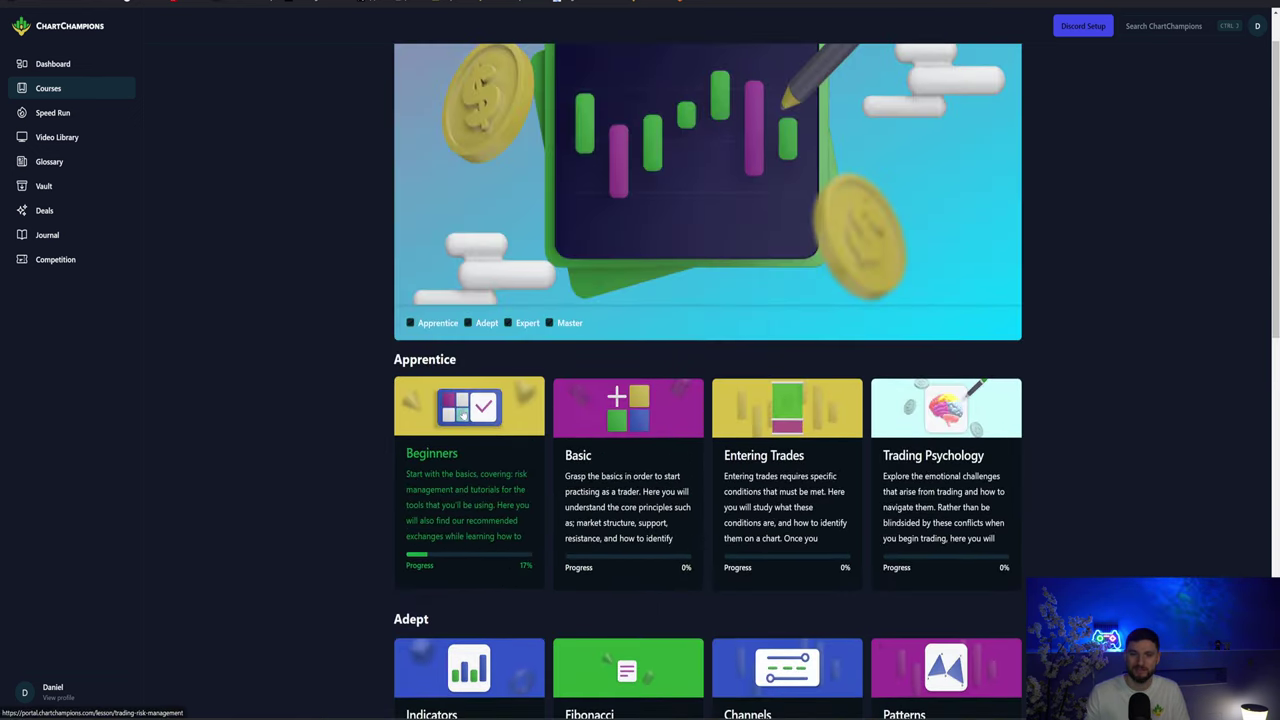
scroll(460, 415, up, 1)
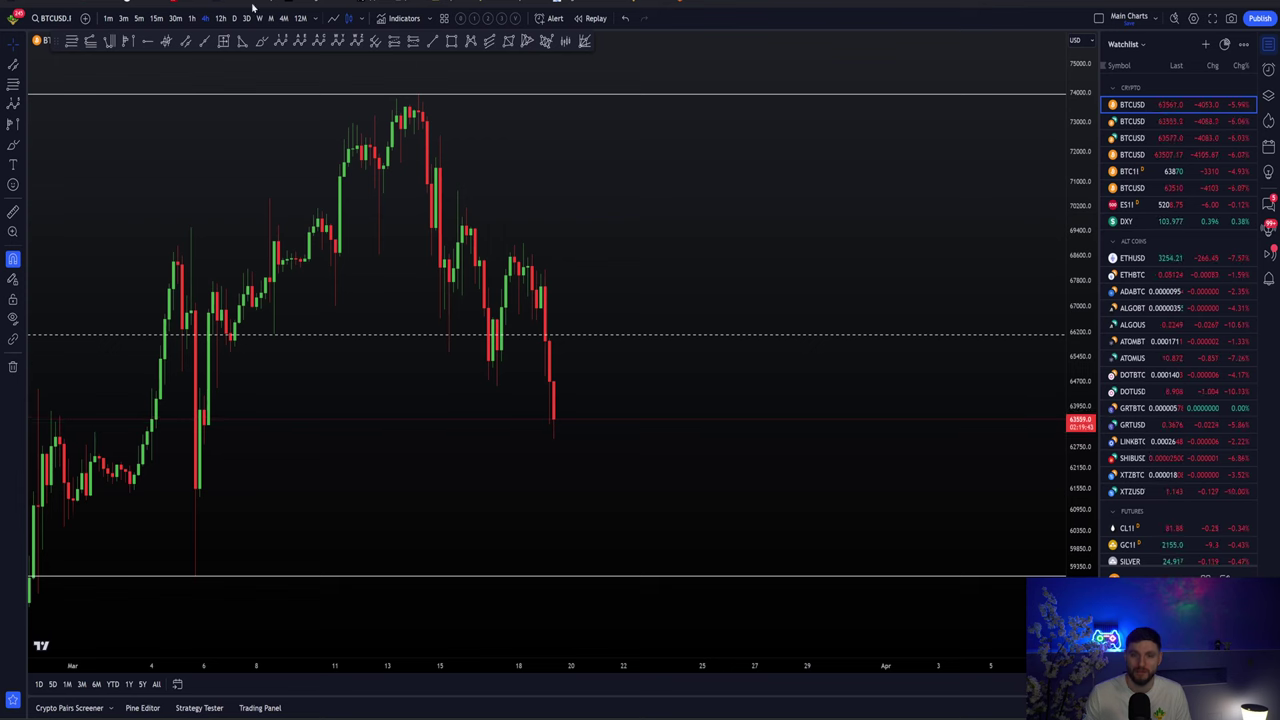
scroll(846, 251, down, 2)
scroll(834, 251, up, 2)
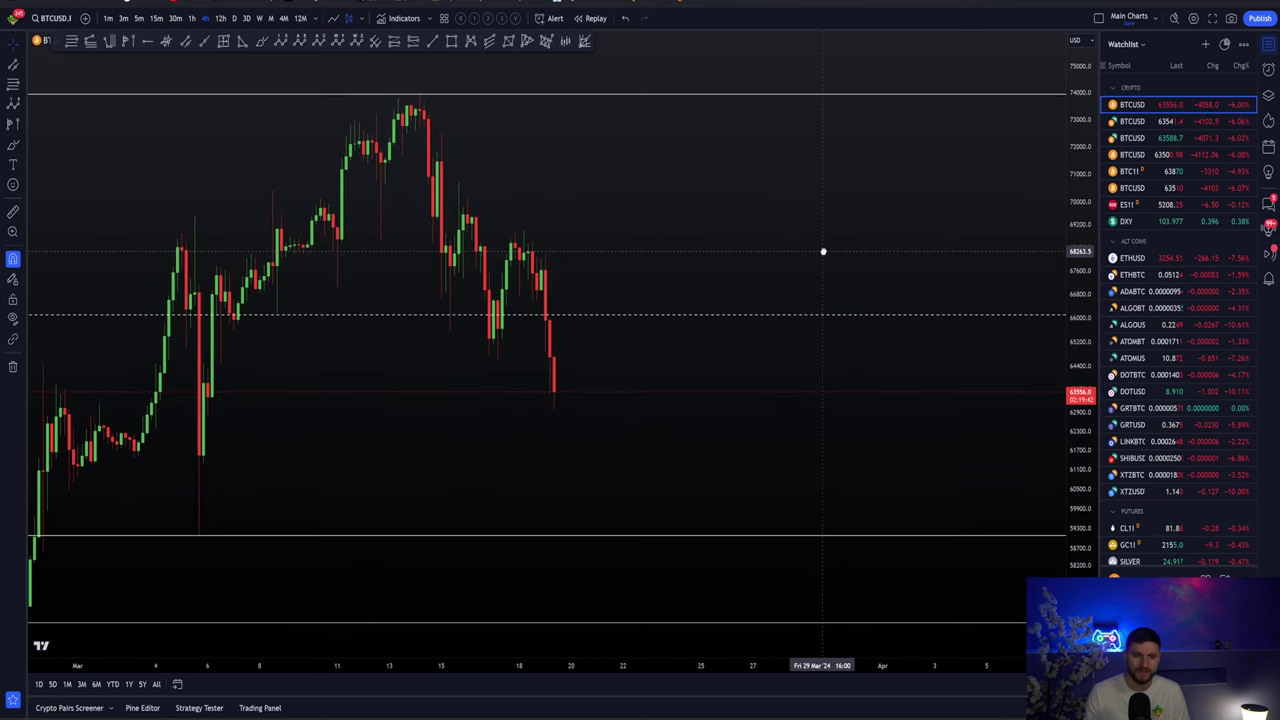
drag(823, 251, 814, 251)
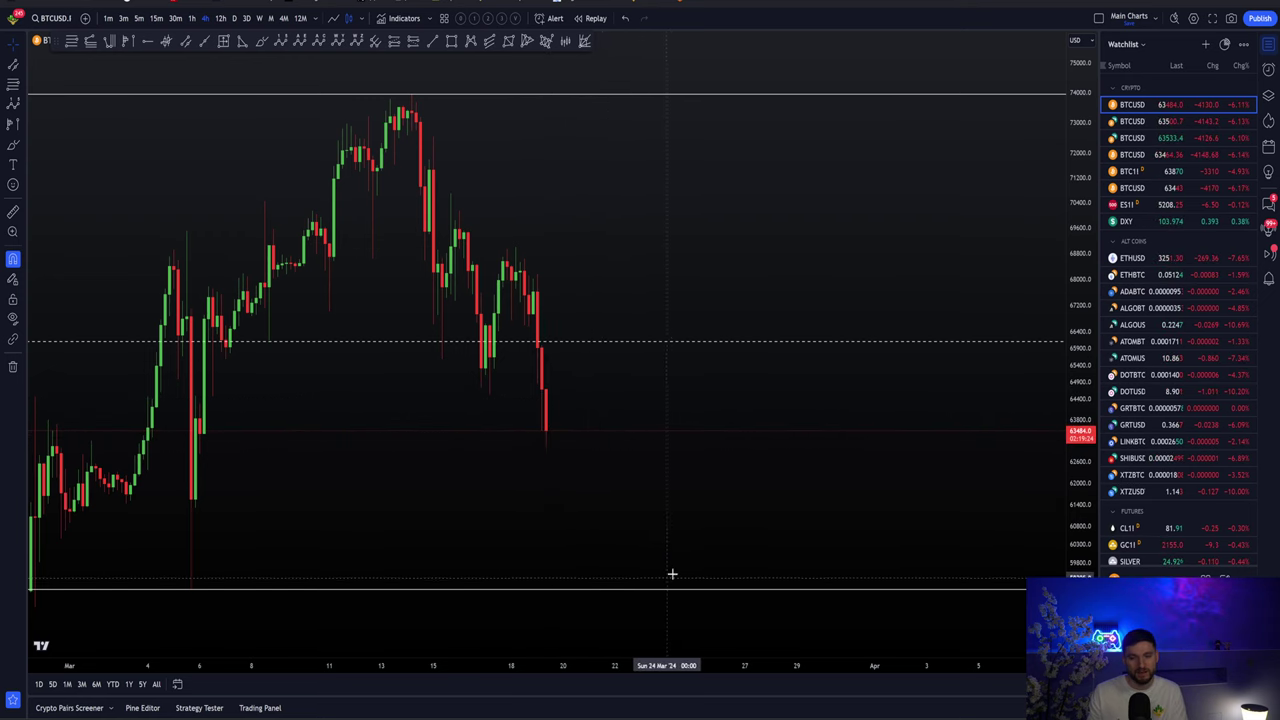
drag(683, 569, 657, 377)
scroll(657, 377, down, 2)
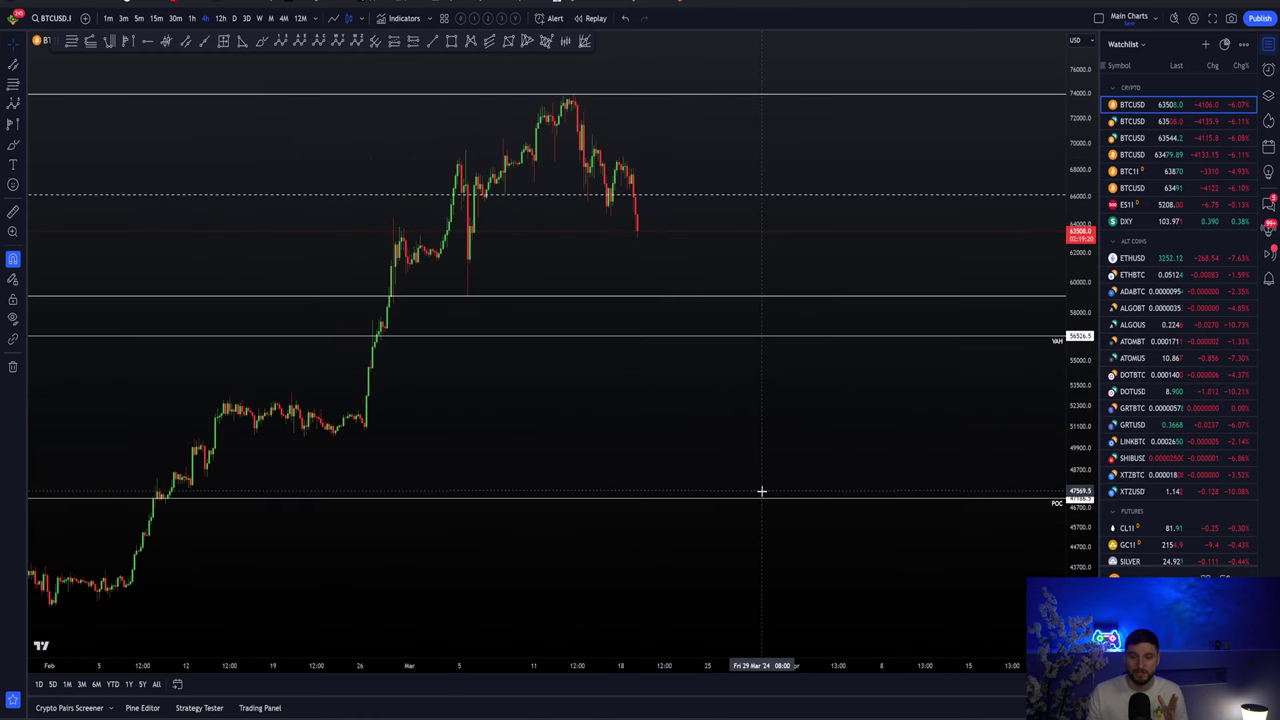
scroll(760, 491, up, 6)
drag(467, 289, 854, 280)
drag(666, 360, 616, 380)
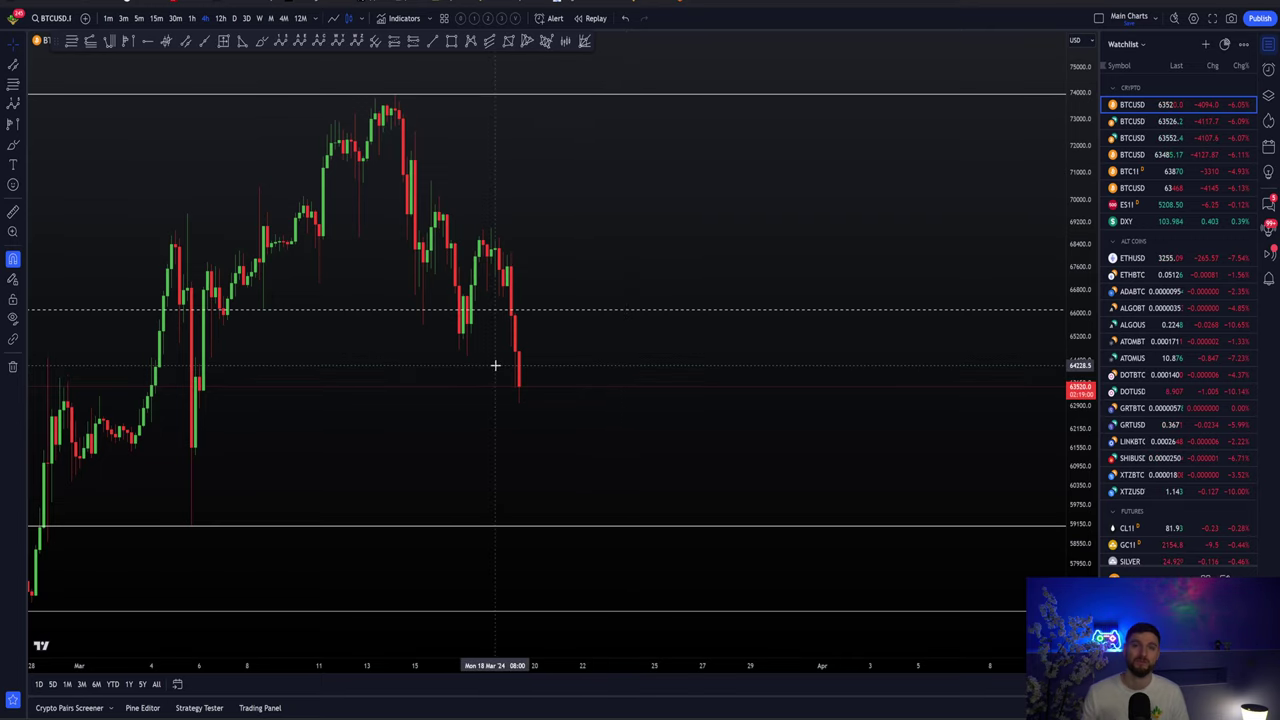
Bring up the X post about staying patient for lower Bitcoin targets and highlight a phrase
key(ctrl+Tab)
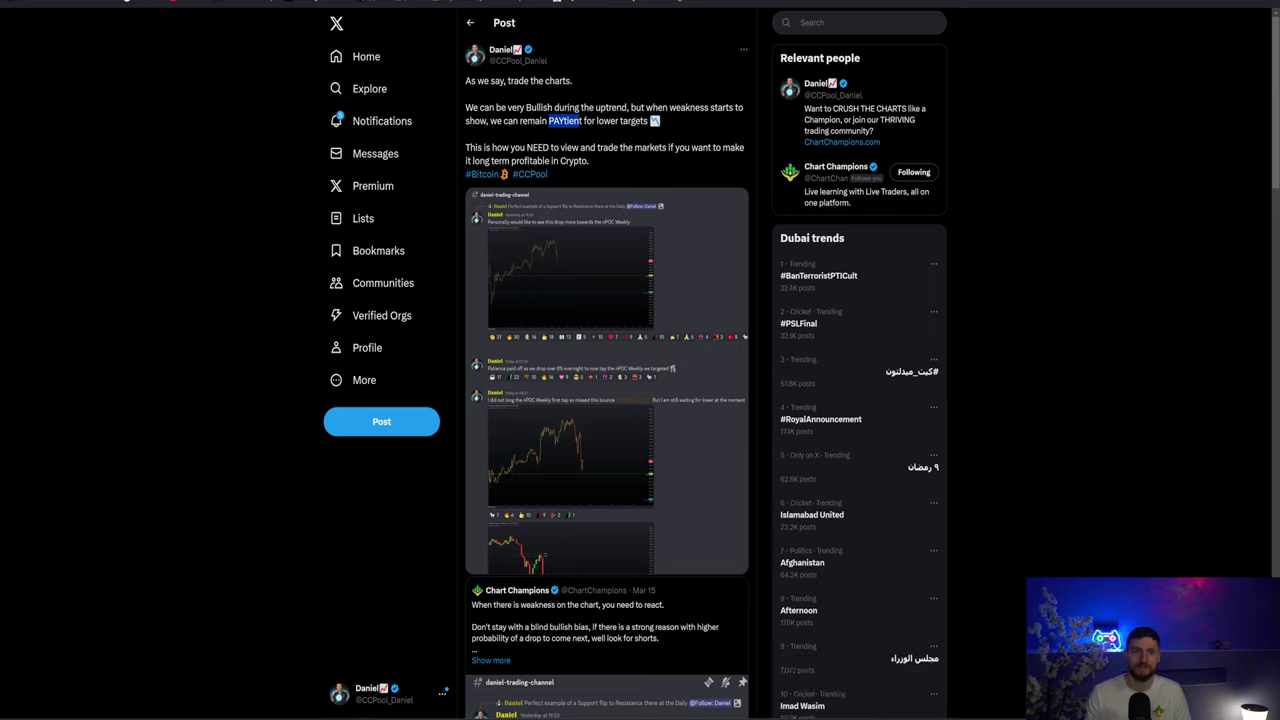
drag(479, 107, 561, 121)
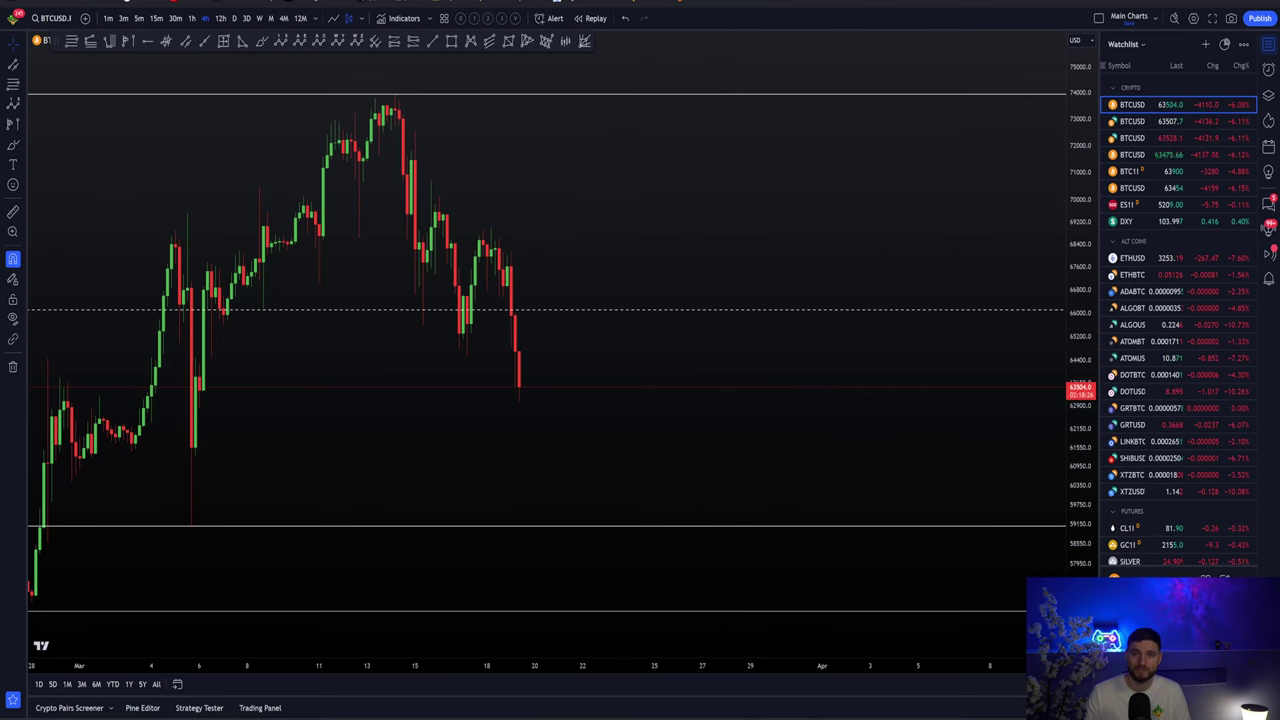
Switch through Discord to the Chart Champions portal and visit the Competition and Journal pages
key(alt+Tab)
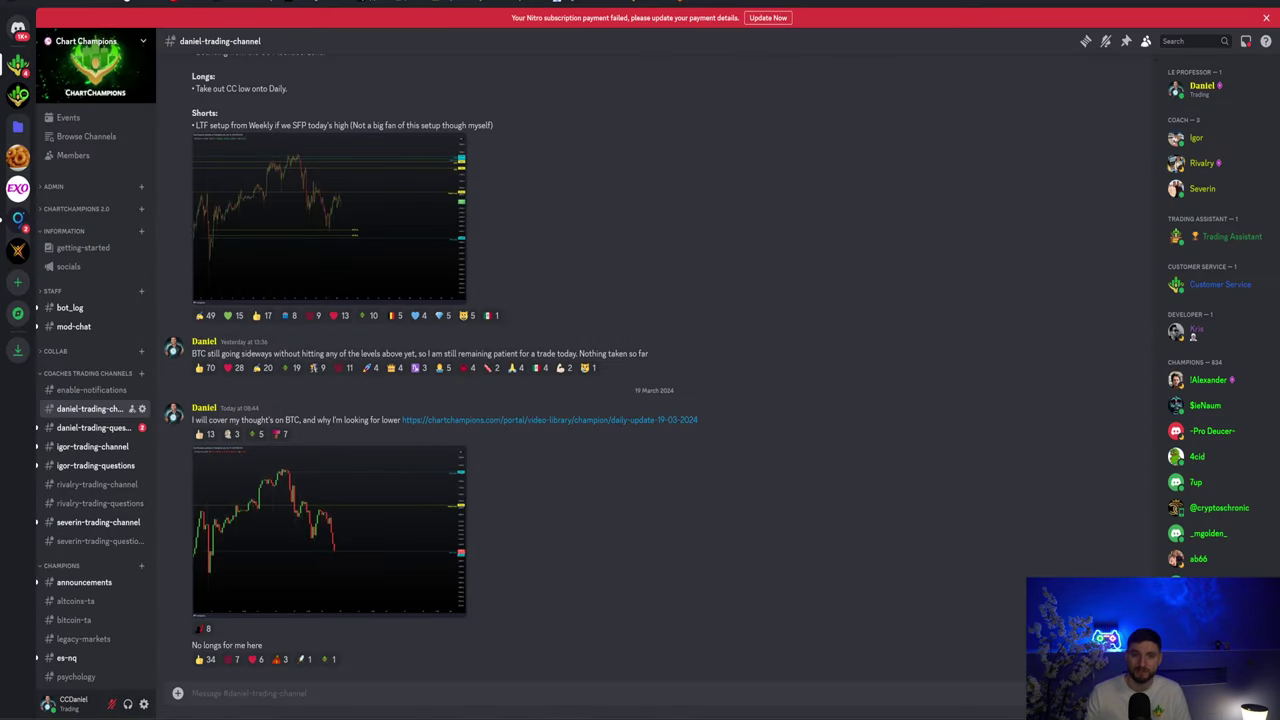
key(alt+Tab)
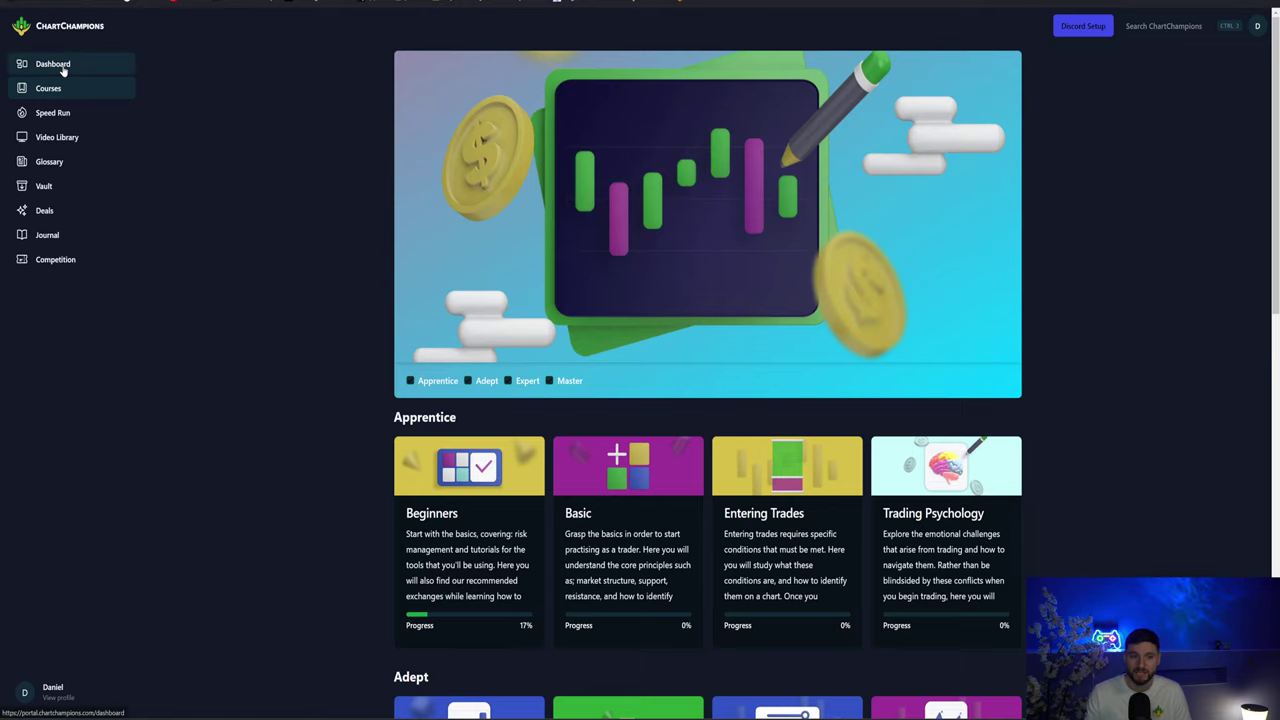
click(73, 260)
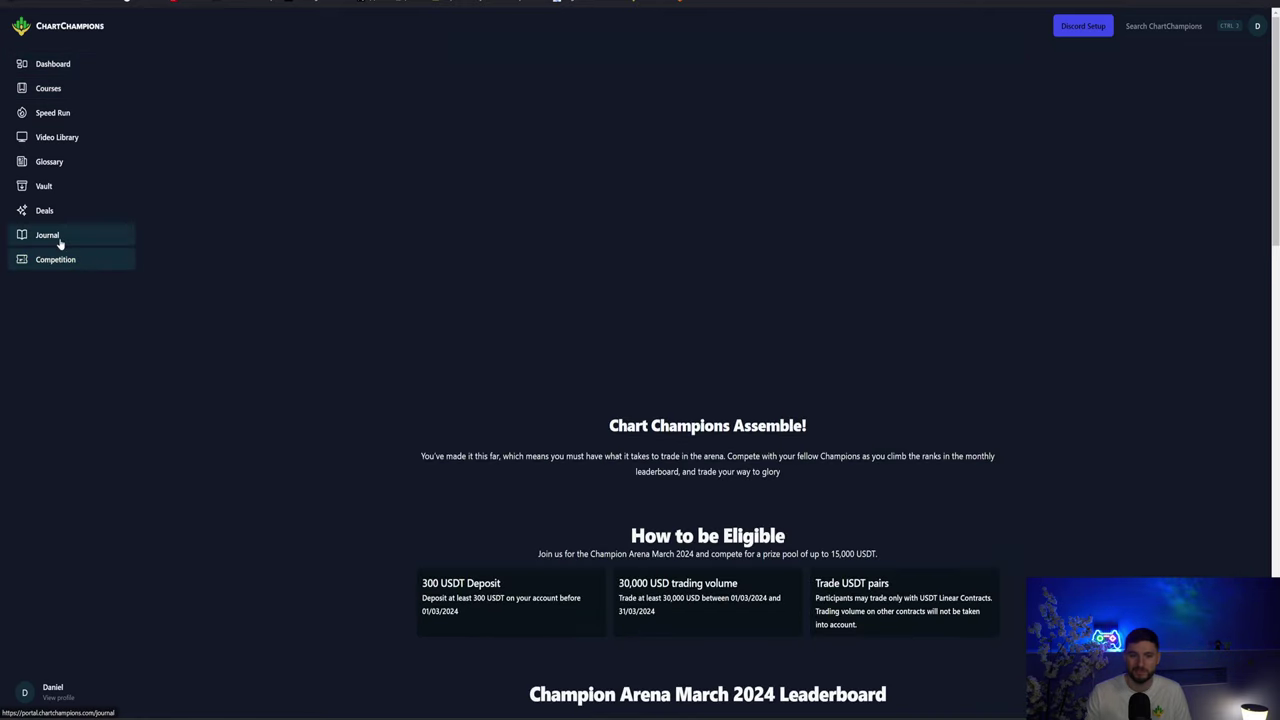
click(60, 238)
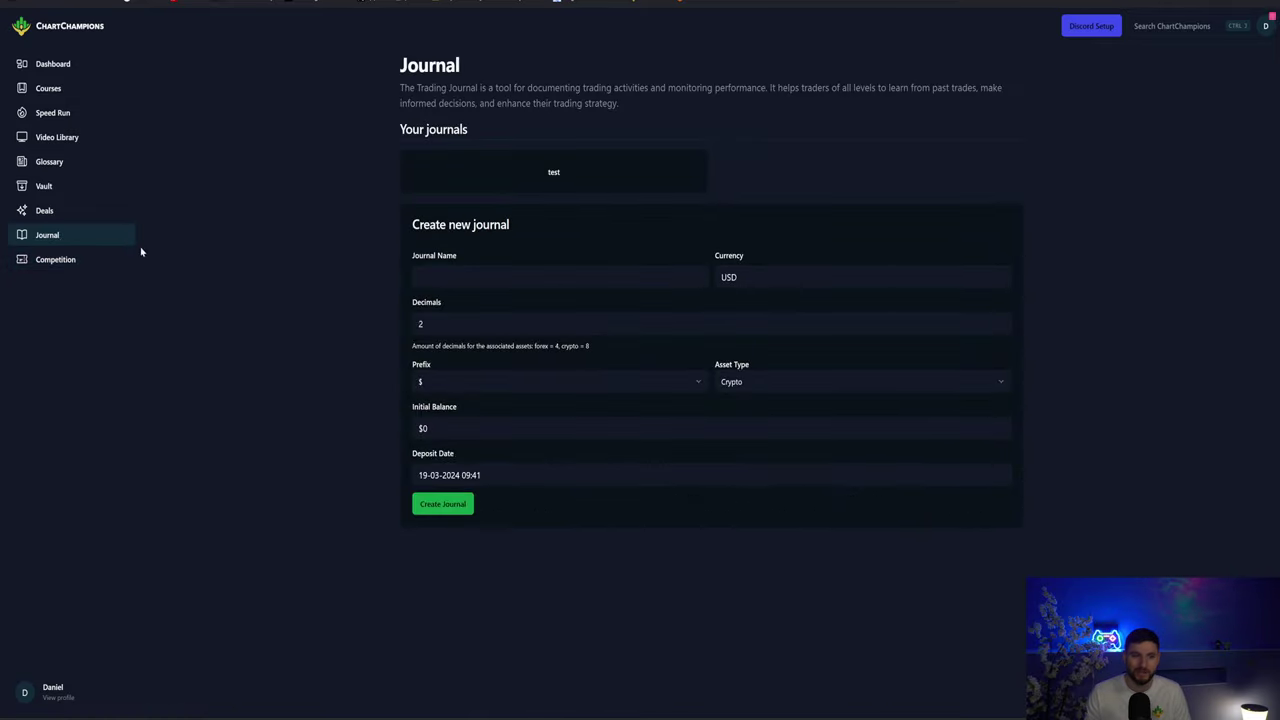
Browse the Video Library's Daily Updates, Contender Sessions, Live Trading and Altcoin trades rows
click(78, 137)
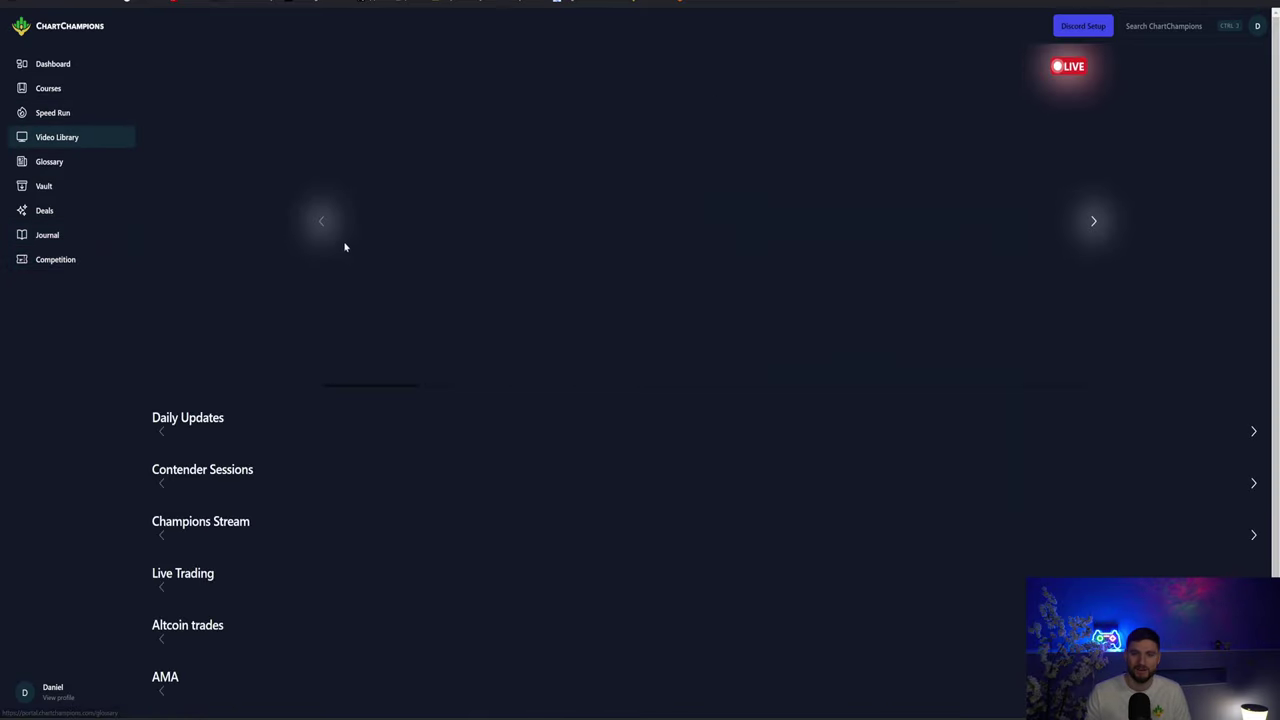
scroll(330, 325, down, 2)
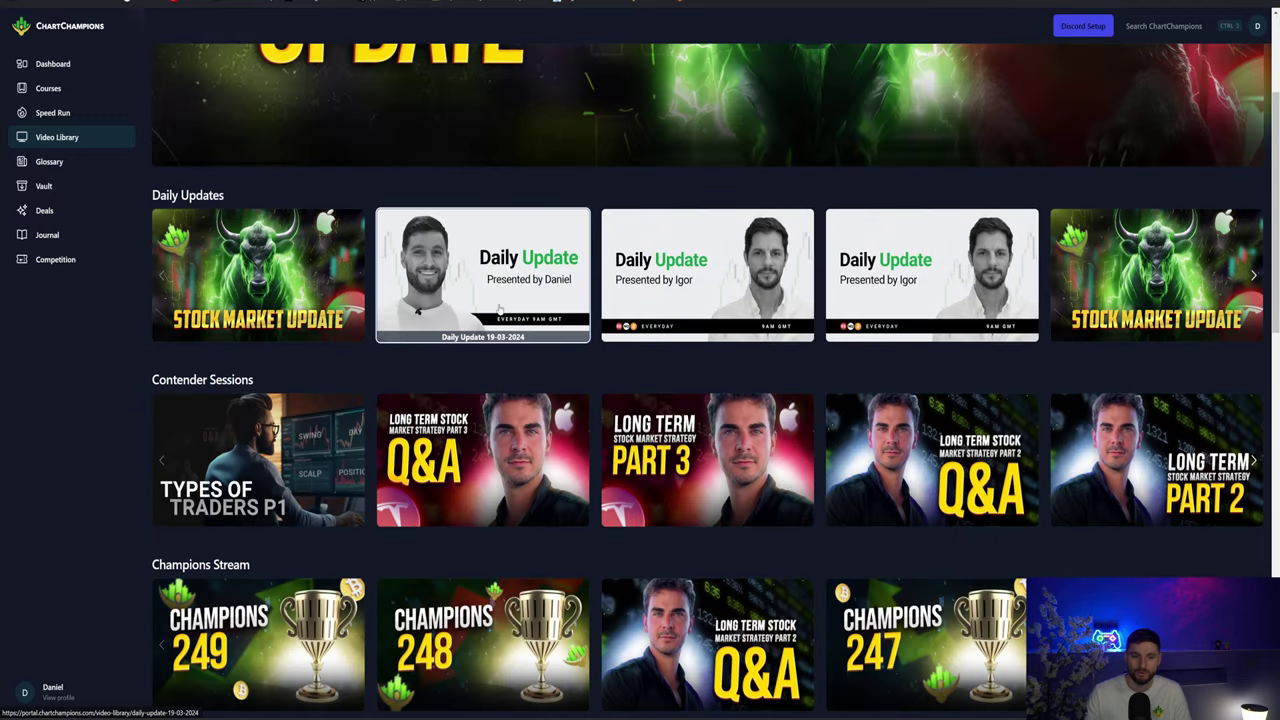
scroll(518, 308, down, 4)
scroll(210, 295, up, 2)
scroll(205, 300, down, 2)
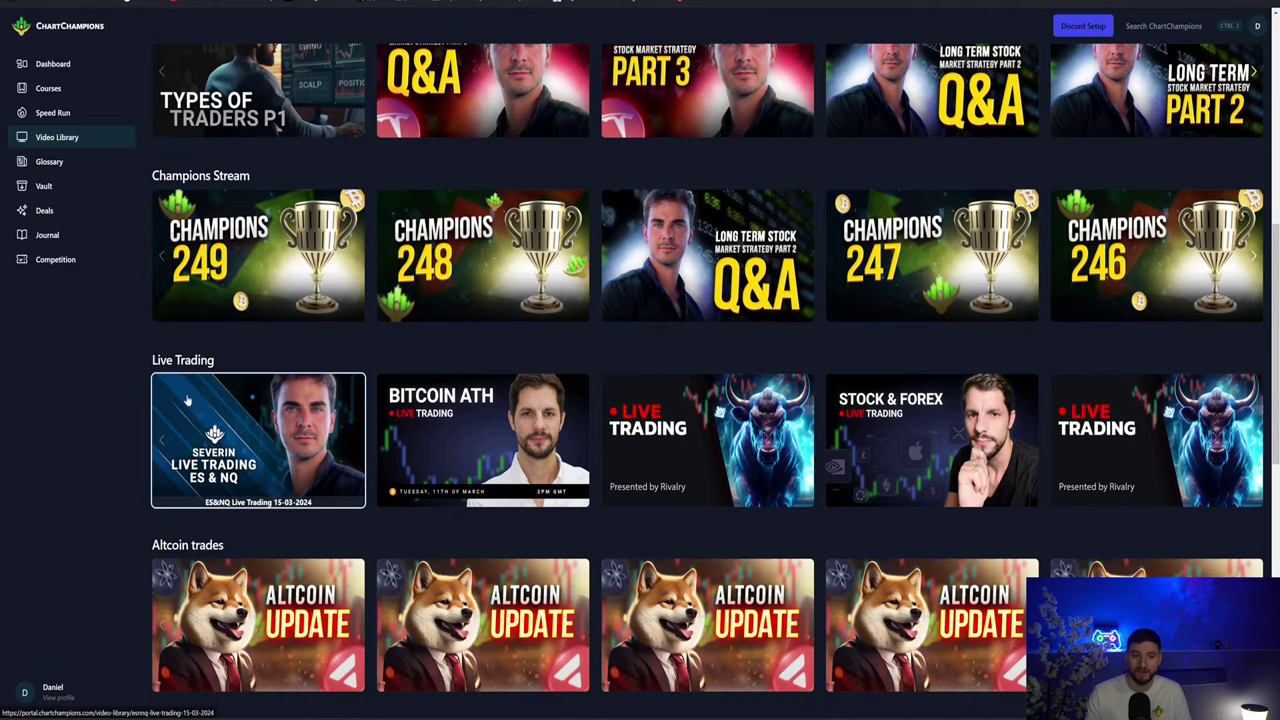
scroll(186, 400, down, 2)
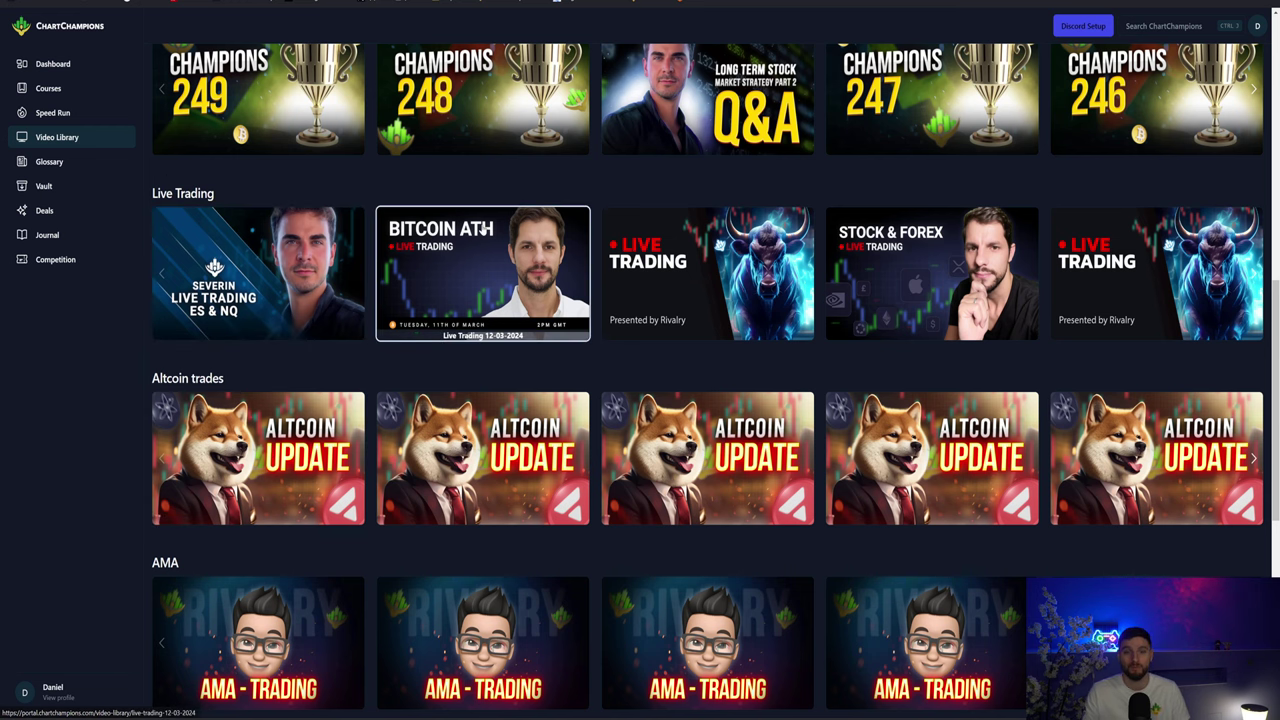
scroll(420, 400, up, 8)
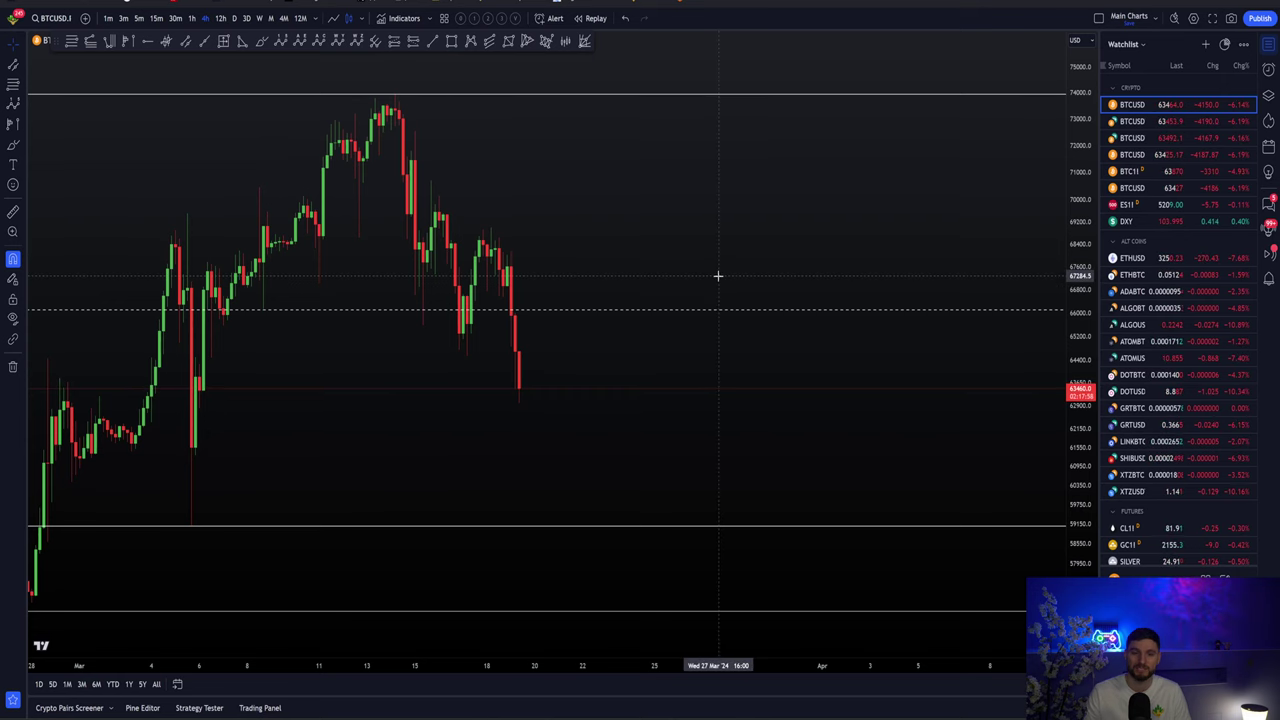
Pan the BTCUSD 4h chart to show space after the latest candle, then open Chart Champions Deals
drag(718, 275, 700, 320)
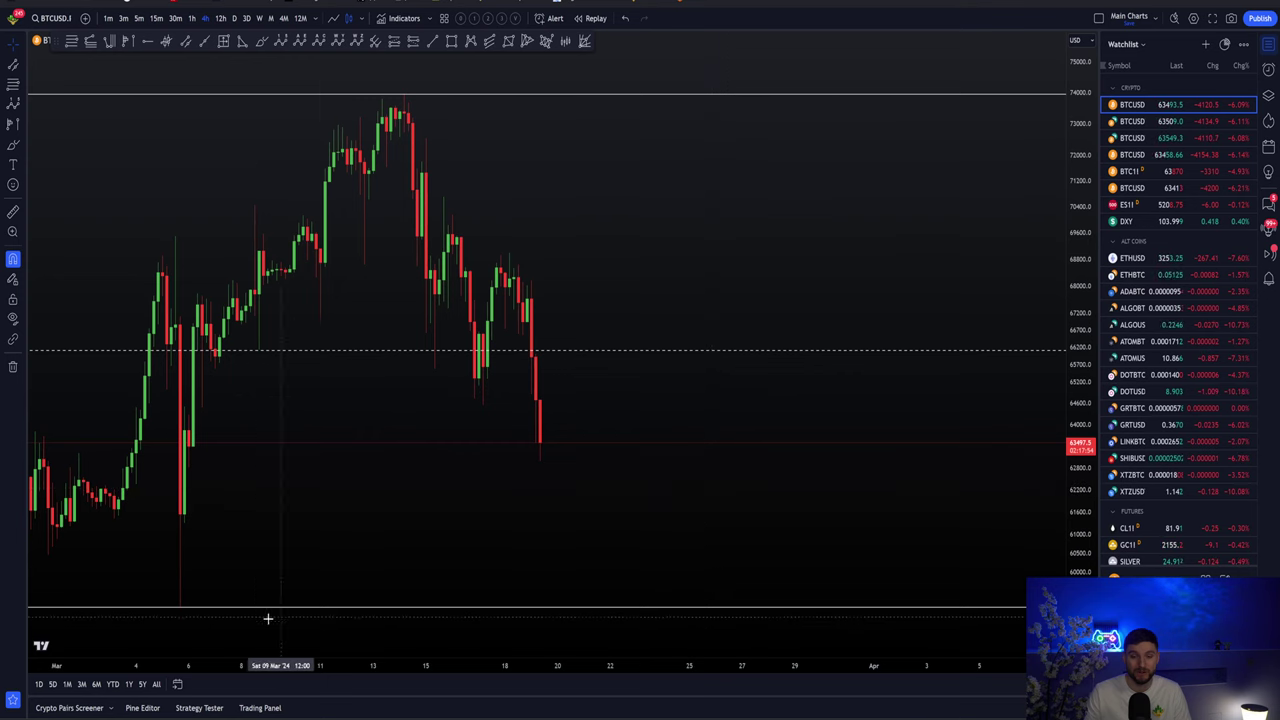
scroll(771, 423, down, 3)
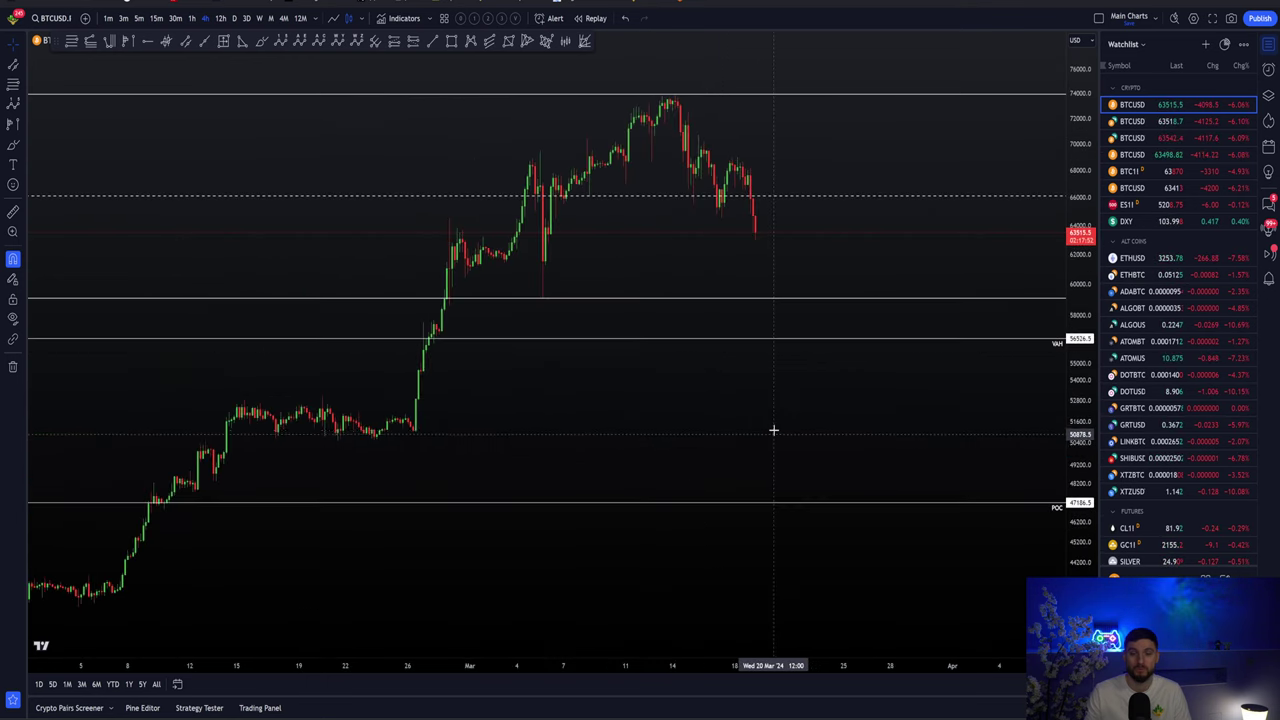
drag(903, 598, 603, 517)
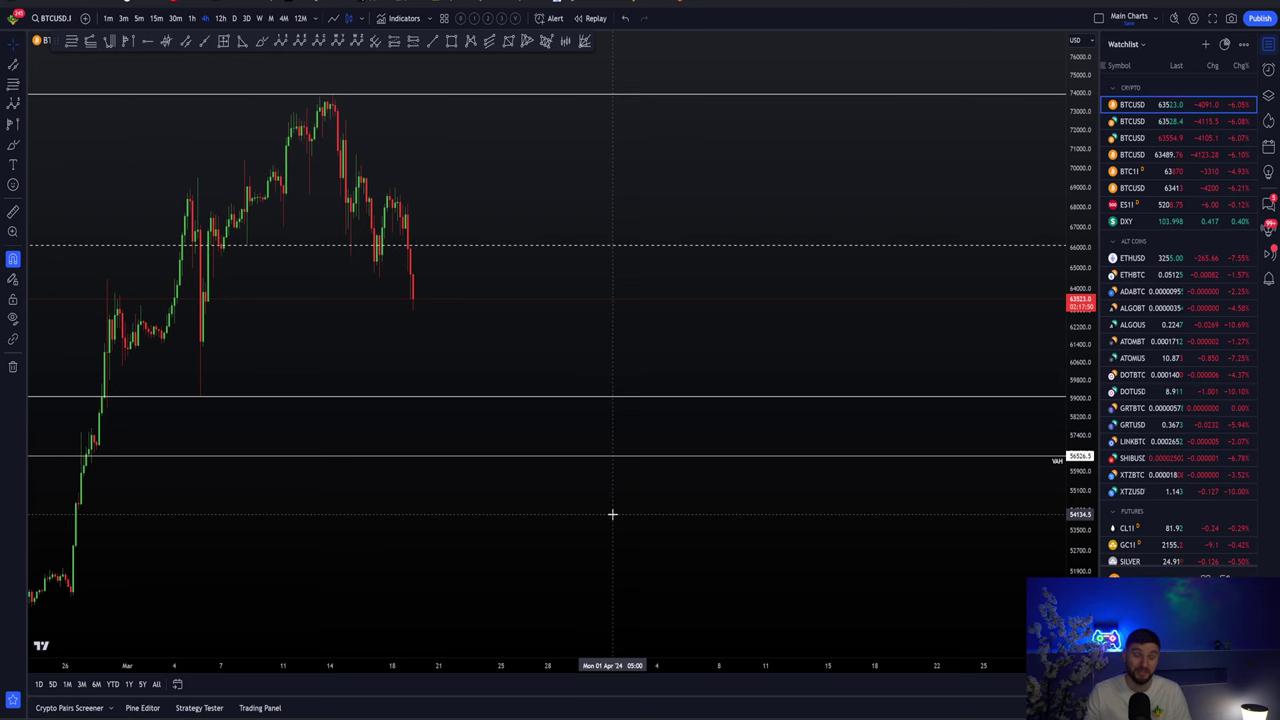
scroll(611, 514, up, 3)
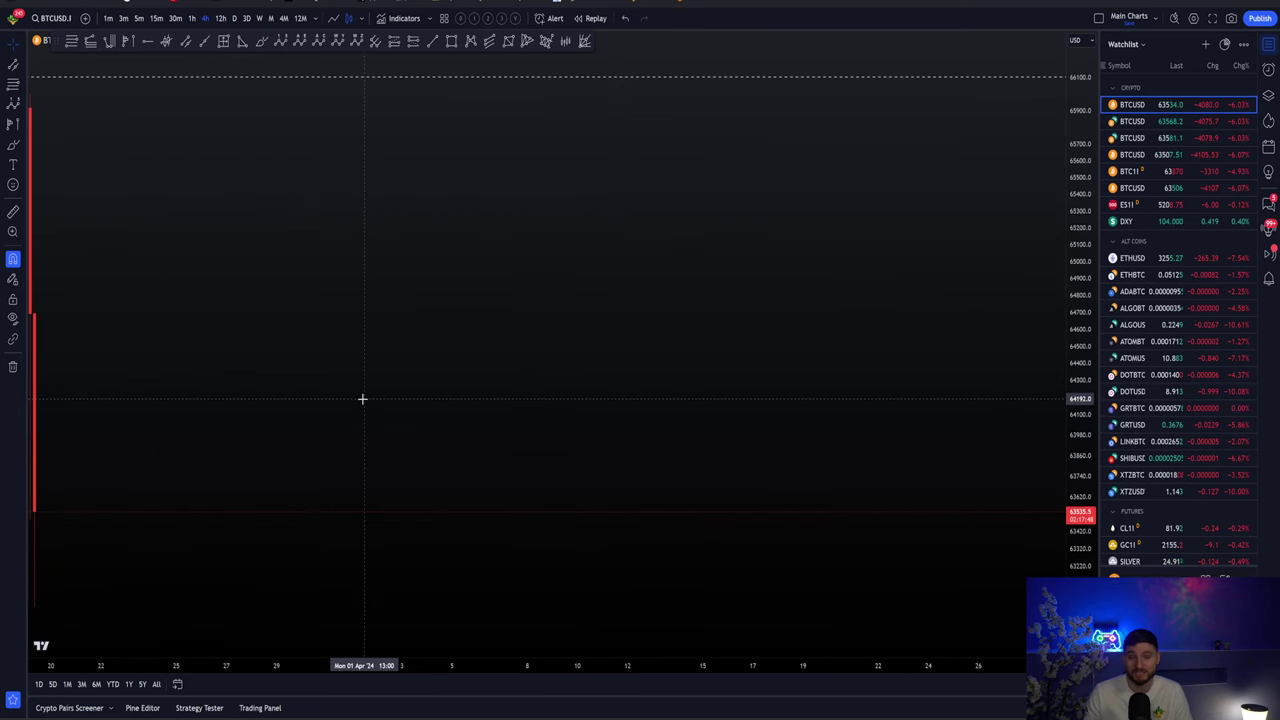
scroll(790, 381, down, 1)
drag(792, 383, 757, 389)
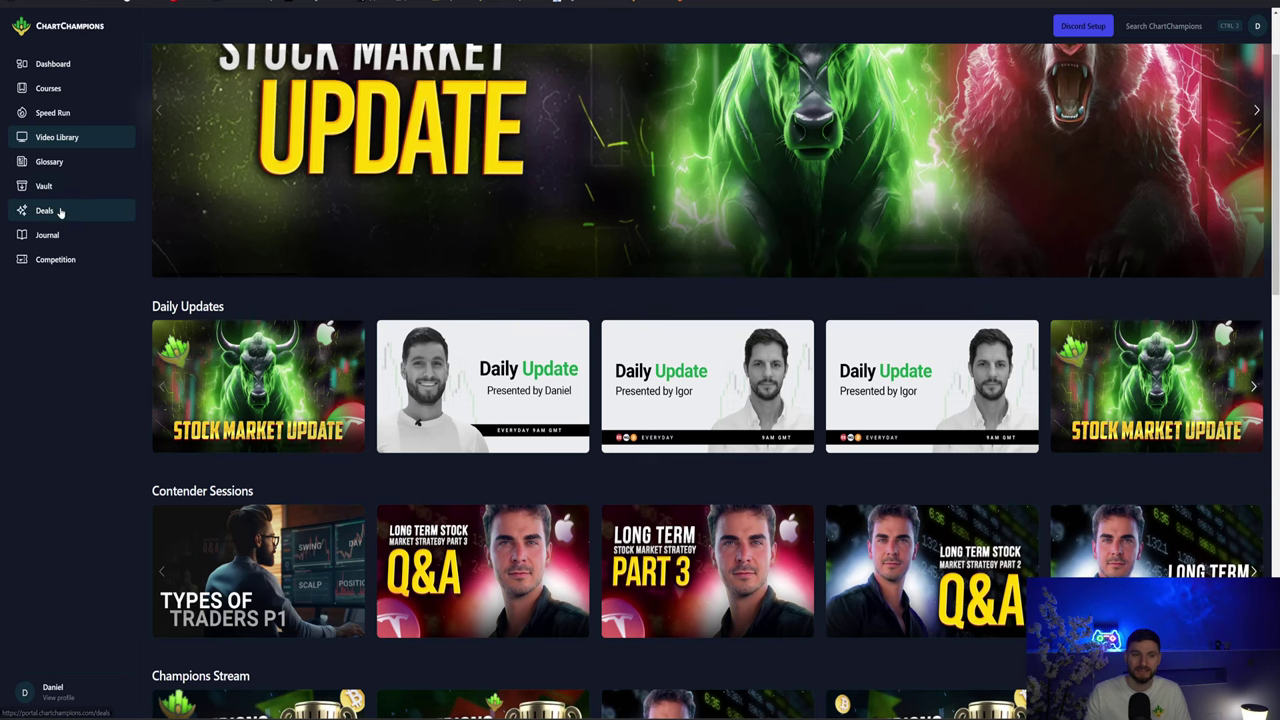
click(60, 211)
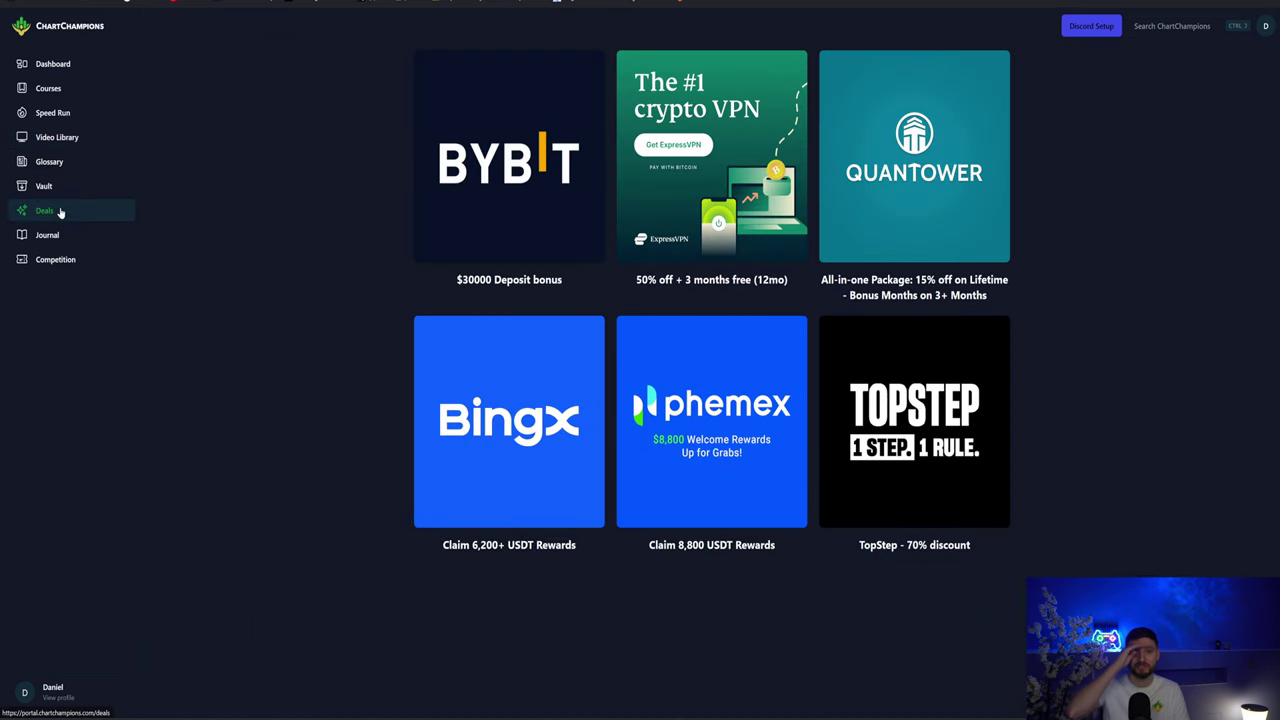